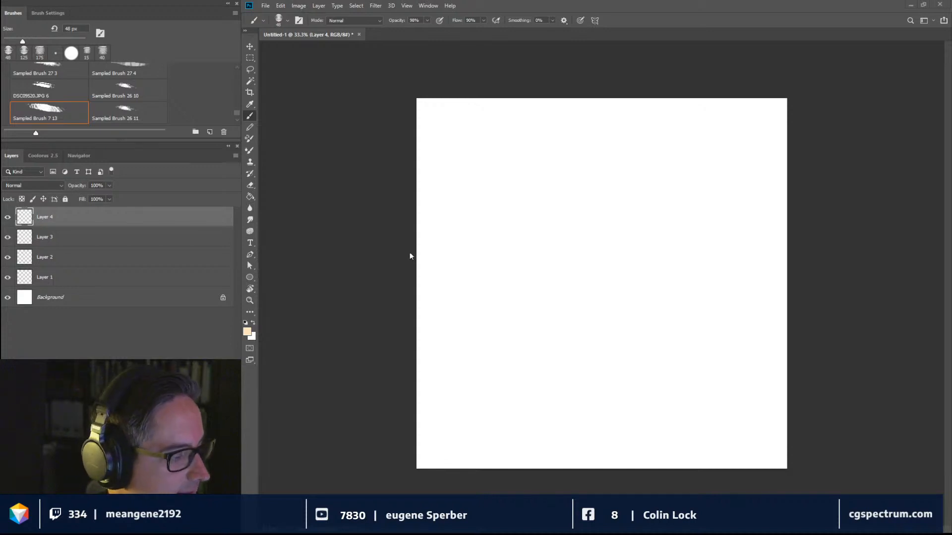
# Set the foreground color to black (000000).
pyautogui.click(247, 332)
pyautogui.click(642, 221)
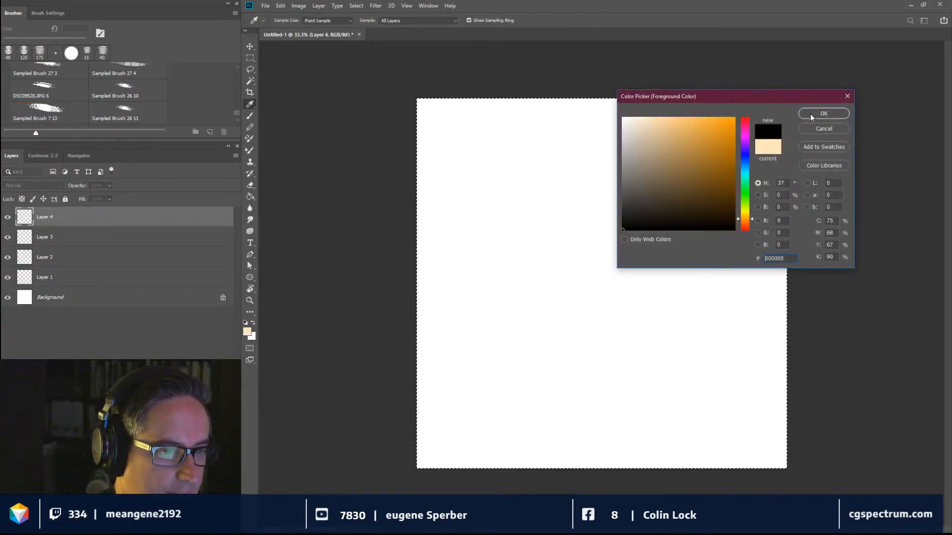
pyautogui.click(818, 117)
# Sketch a simplified rib cage in three-quarter view on Layer 4, with an oval top opening, side contours and lower arch.
pyautogui.hotkey('ctrl', 'a')
pyautogui.moveTo(559, 243); pyautogui.dragTo(582, 231)
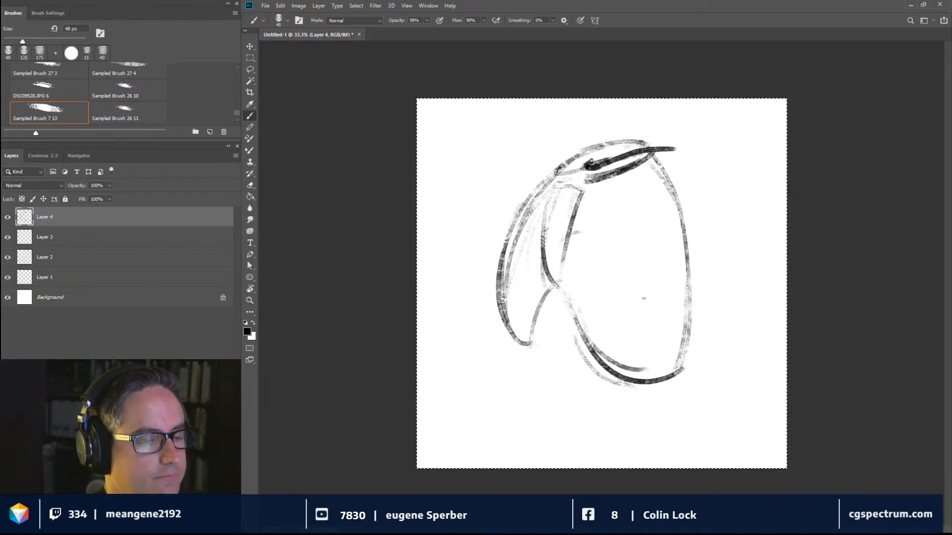
pyautogui.press('Return')
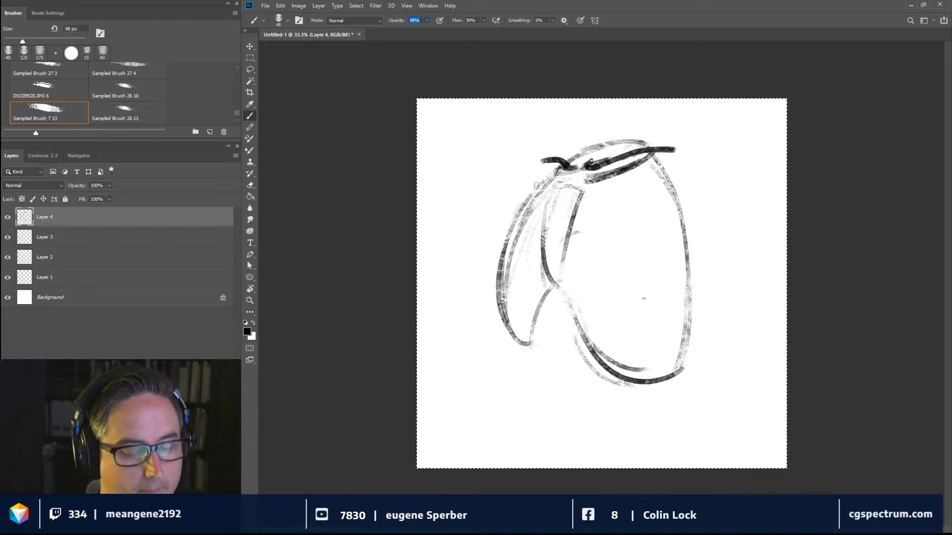
pyautogui.hotkey('ctrl', 'd')
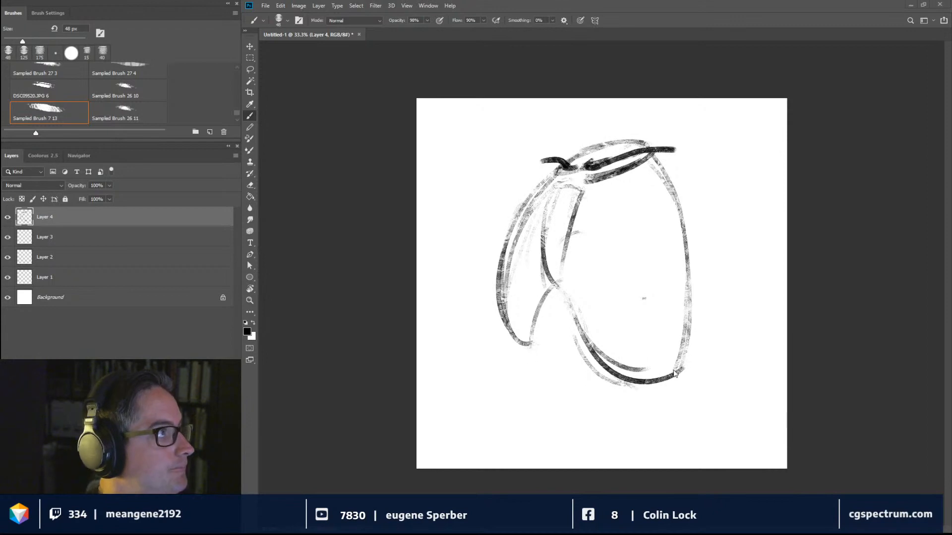
# Hide Layer 4 and sketch a simple standing figure on Layer 3 with head, torso, round pelvis, arms and legs.
pyautogui.hotkey('ctrl', 'a')
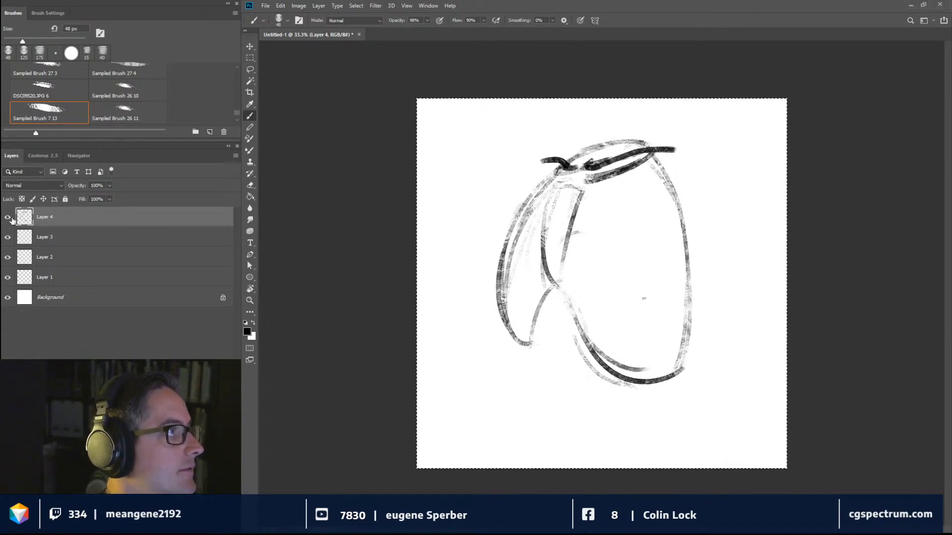
pyautogui.click(8, 217)
pyautogui.click(50, 233)
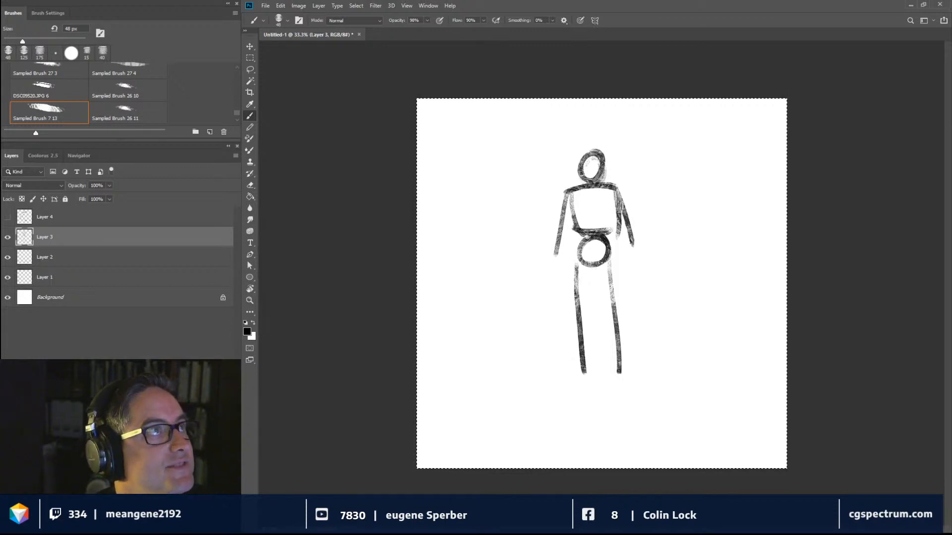
pyautogui.hotkey('ctrl', 'd')
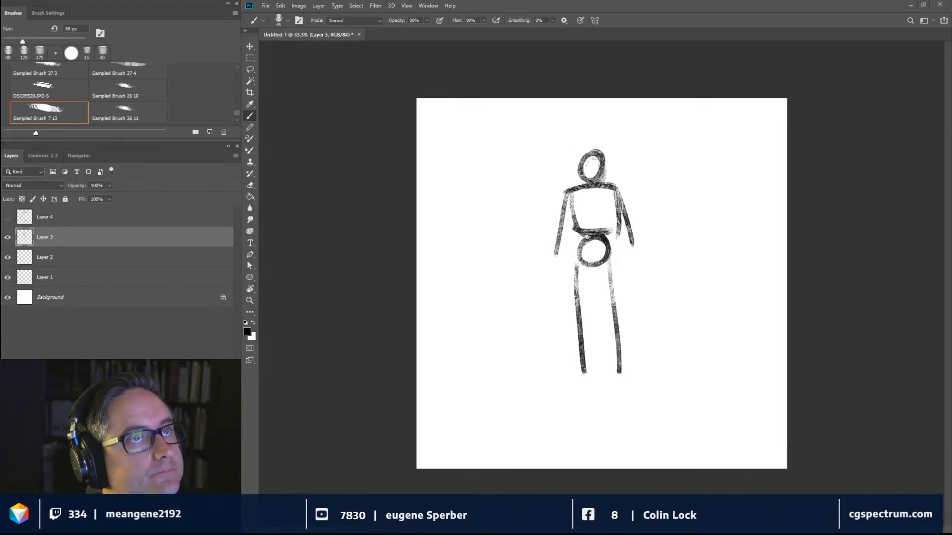
pyautogui.hotkey('ctrl', 'a')
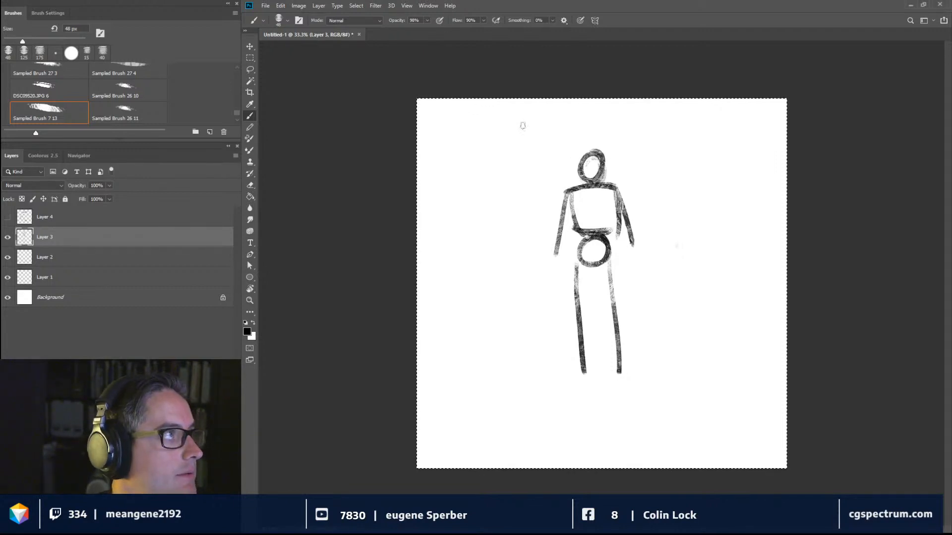
# Hide Layer 3, make Layer 4 visible and active, and clear its rib cage sketch, with the brush size at 45 px.
pyautogui.click(7, 218)
pyautogui.click(8, 237)
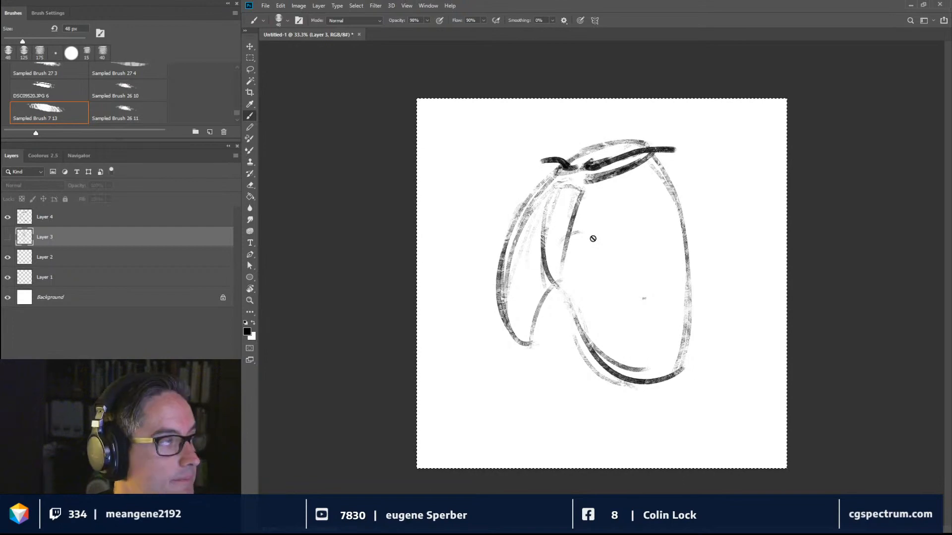
pyautogui.click(73, 223)
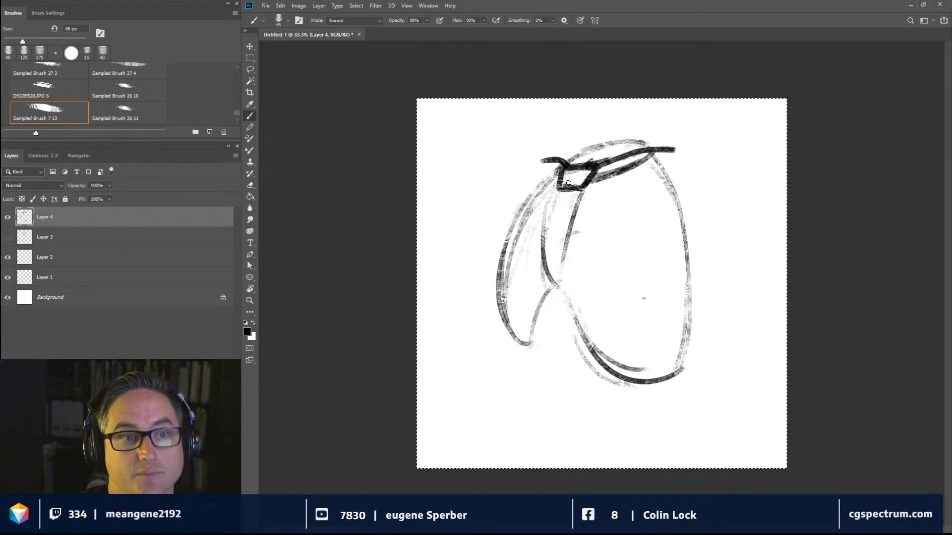
pyautogui.press('[')
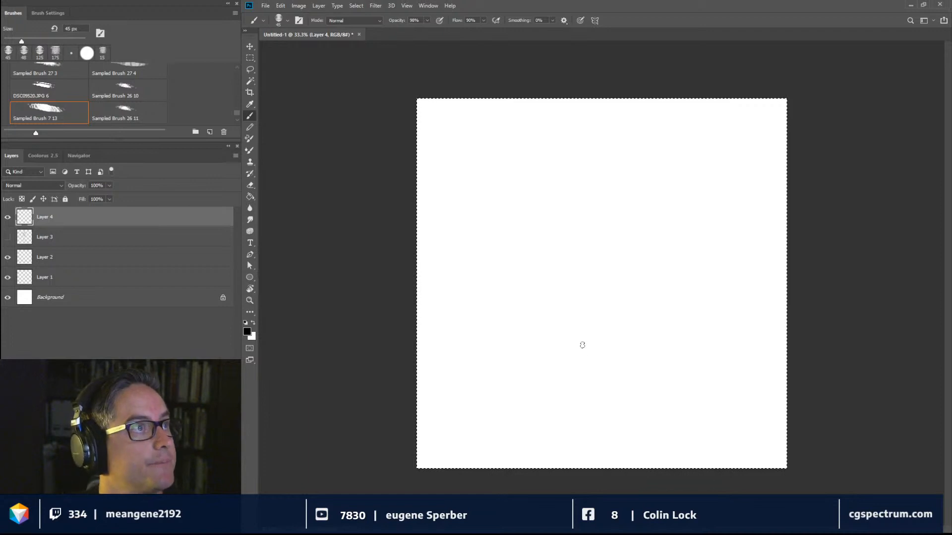
# Sketch a front-view rib cage on Layer 4 with a central sternum and dark curved ribs across its left half.
pyautogui.hotkey('ctrl', 'd')
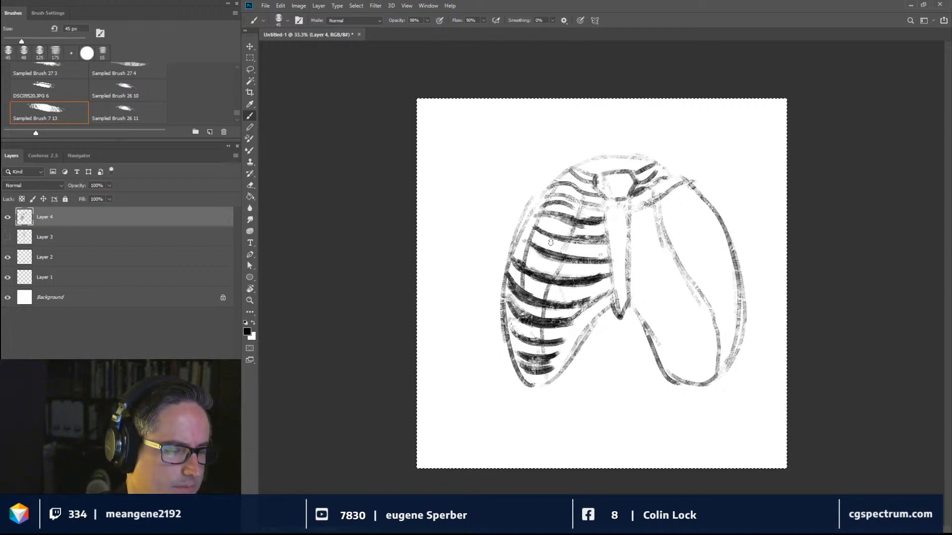
pyautogui.moveTo(551, 248); pyautogui.dragTo(611, 259)
pyautogui.moveTo(540, 226); pyautogui.dragTo(603, 238)
pyautogui.moveTo(547, 210)
pyautogui.mouseDown()
pyautogui.moveTo(588, 218)
pyautogui.moveTo(595, 210)
pyautogui.mouseUp()
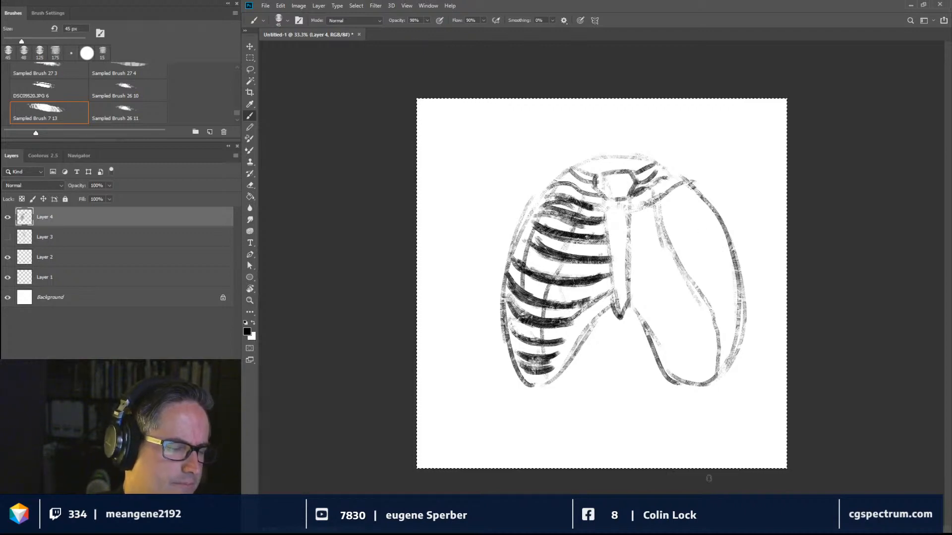
pyautogui.hotkey('ctrl', 'd')
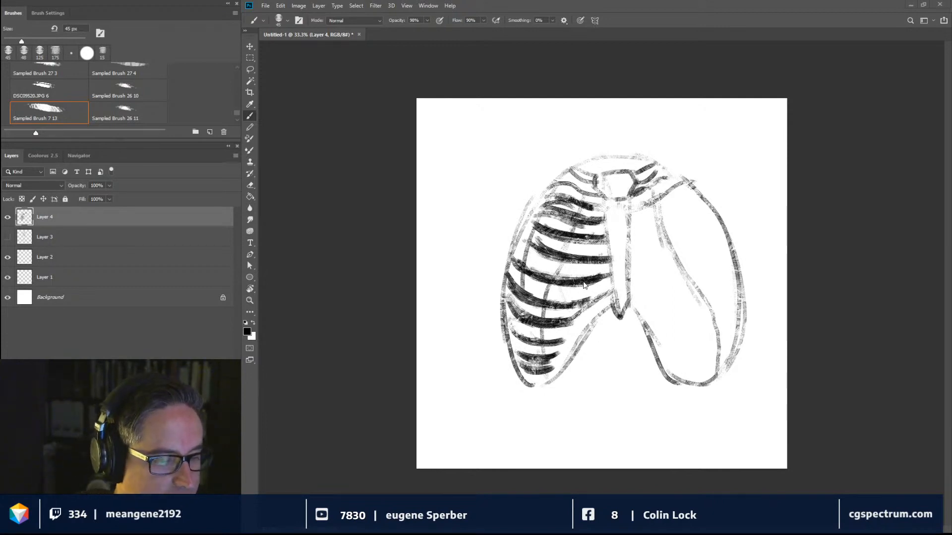
# Draw the ribs on the right half and add the neck, collarbones, upper arm bones and lower spine around the rib cage.
pyautogui.hotkey('ctrl', 'a')
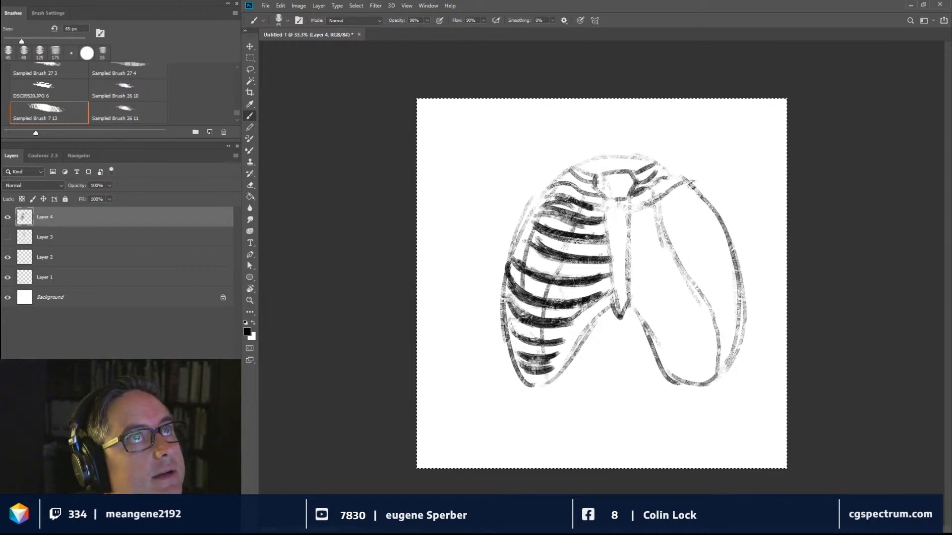
pyautogui.hotkey('ctrl', 'd')
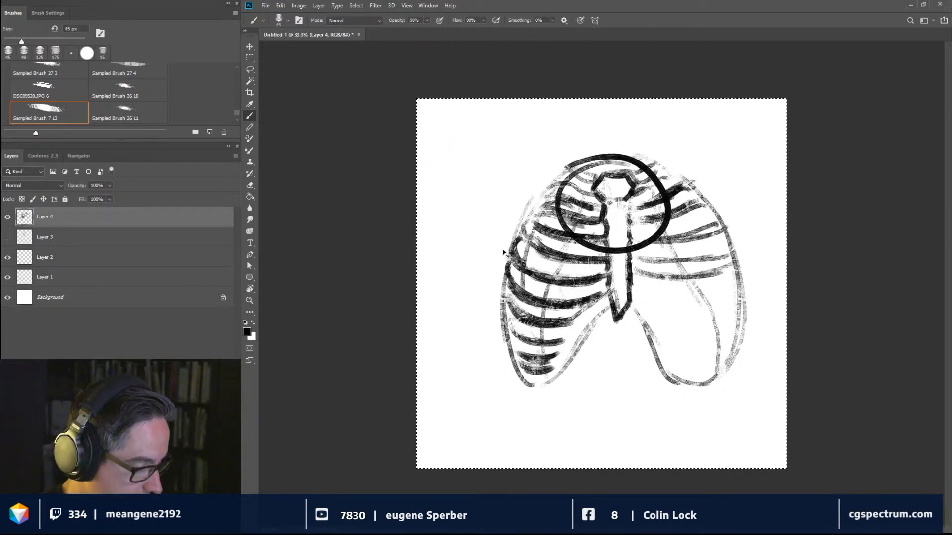
pyautogui.hotkey('ctrl', 'z')
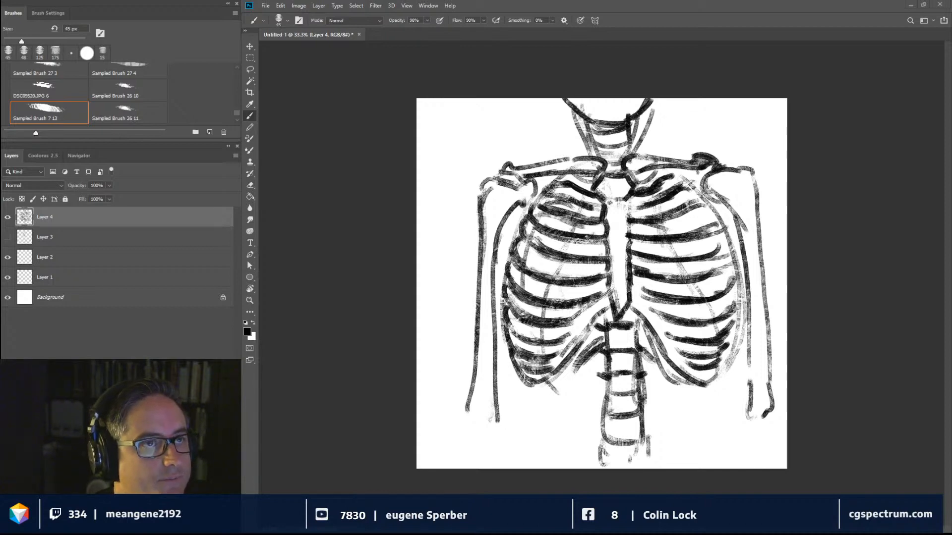
pyautogui.hotkey('ctrl', 'a')
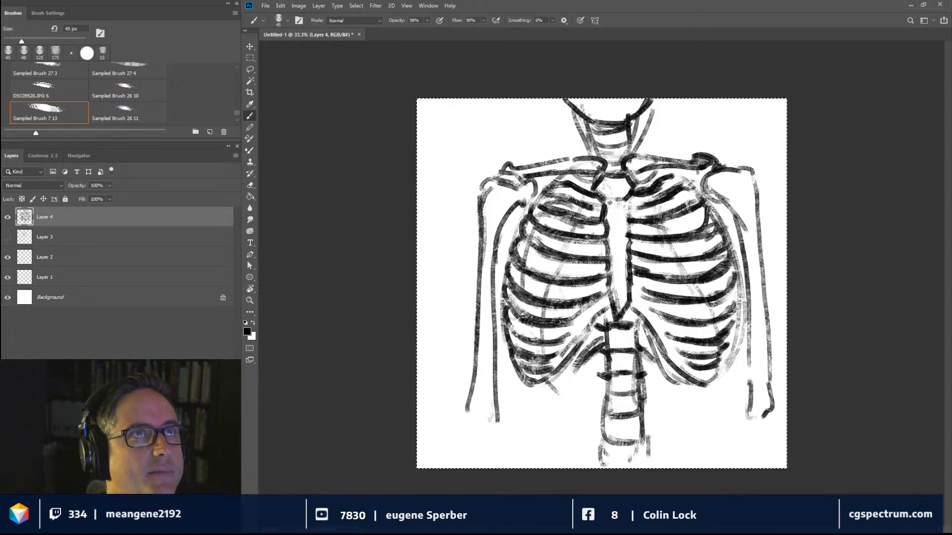
# Reinforce the outer side contours and lower arch of the front-view rib cage with heavy dark strokes.
pyautogui.hotkey('ctrl', 'd')
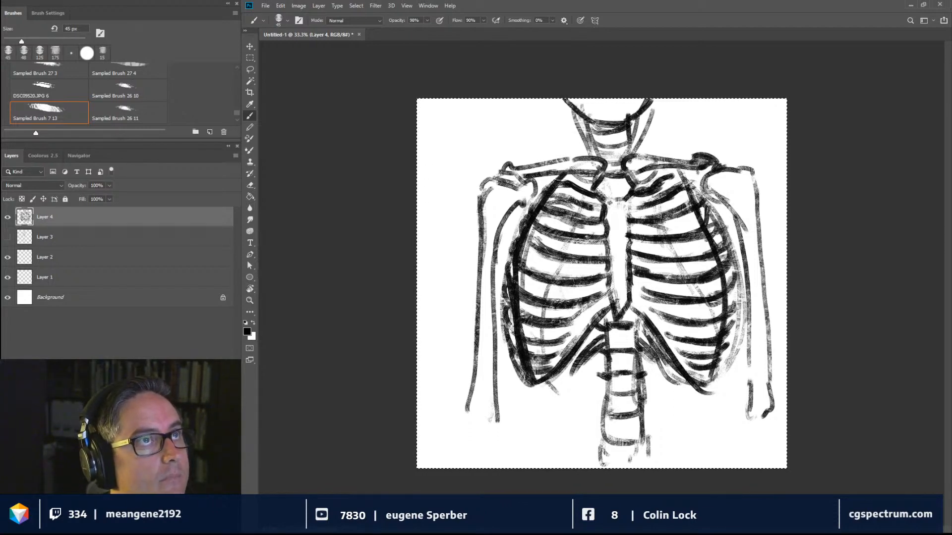
pyautogui.hotkey('ctrl', 'd')
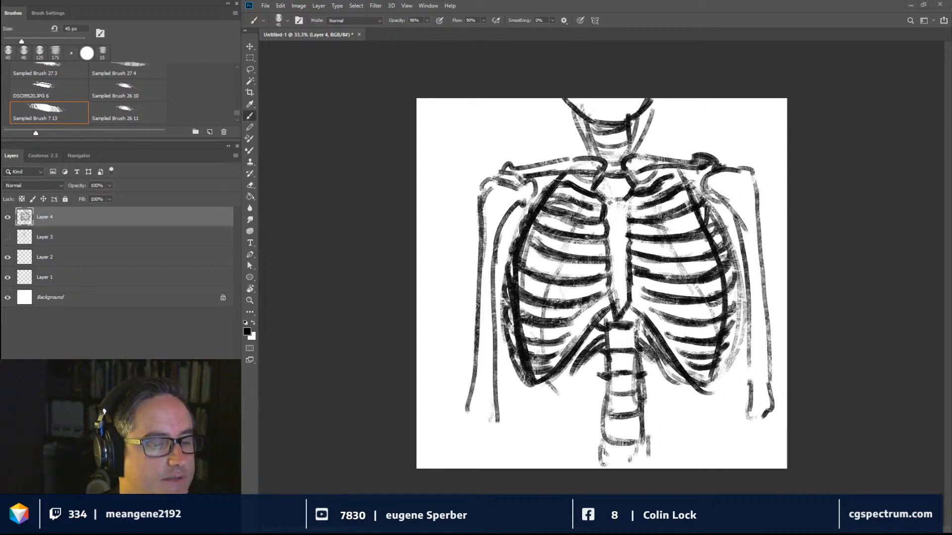
pyautogui.hotkey('ctrl', 'a')
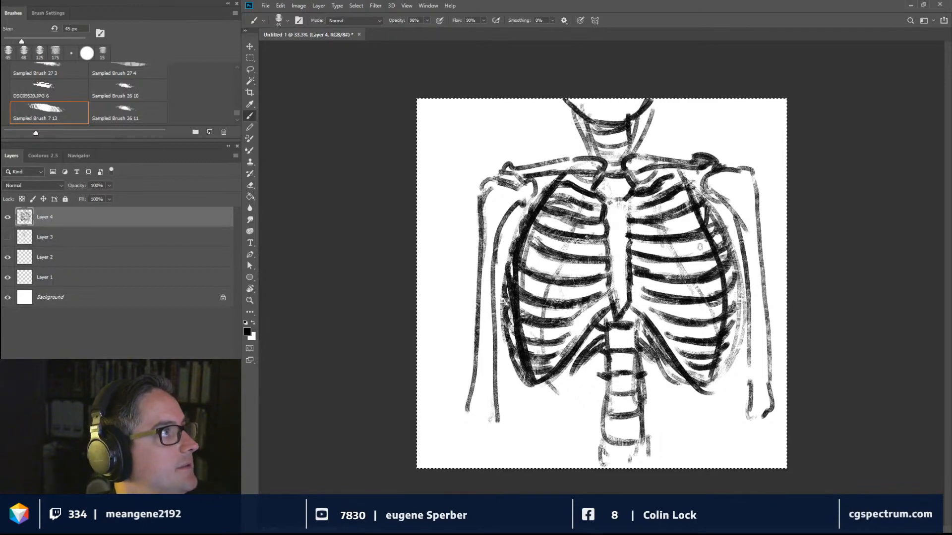
# Hide the front-view drawing on Layer 4 and add a new empty layer above it.
pyautogui.click(7, 217)
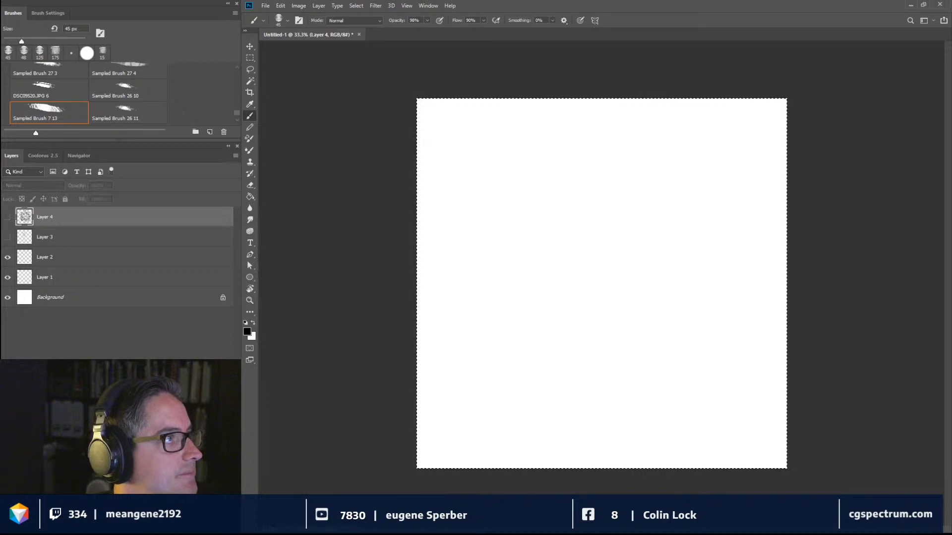
pyautogui.hotkey('ctrl', 'shift', 'alt', 'n')
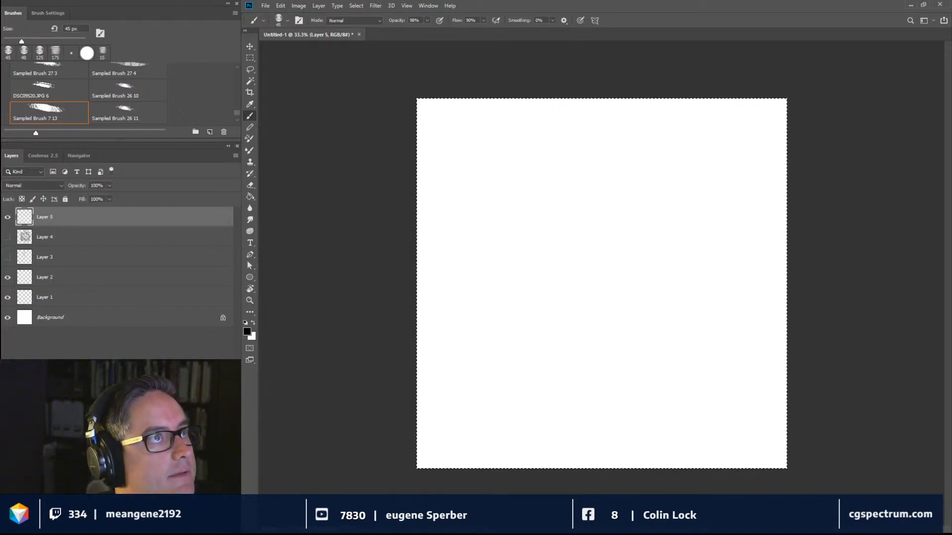
pyautogui.hotkey('ctrl', 'd')
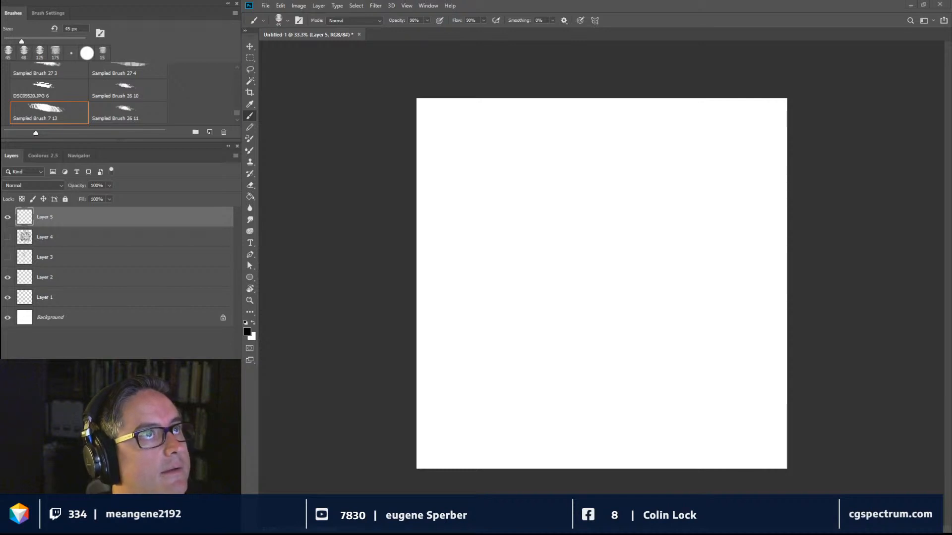
# Consult the skeleton reference and sketch the curved spine, rib cage side and shoulder blade of a back-view torso on Layer 5.
pyautogui.hotkey('alt', 'Tab')
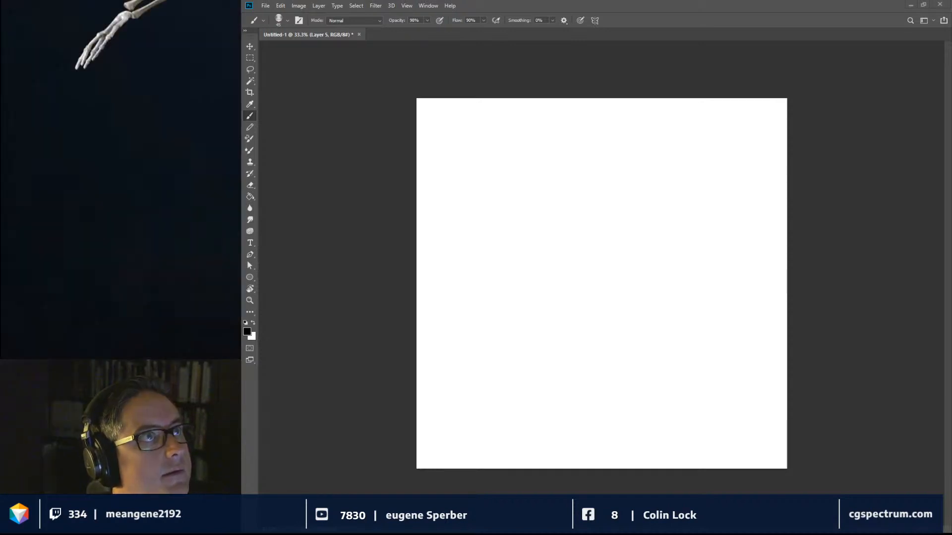
pyautogui.hotkey('alt', 'Tab')
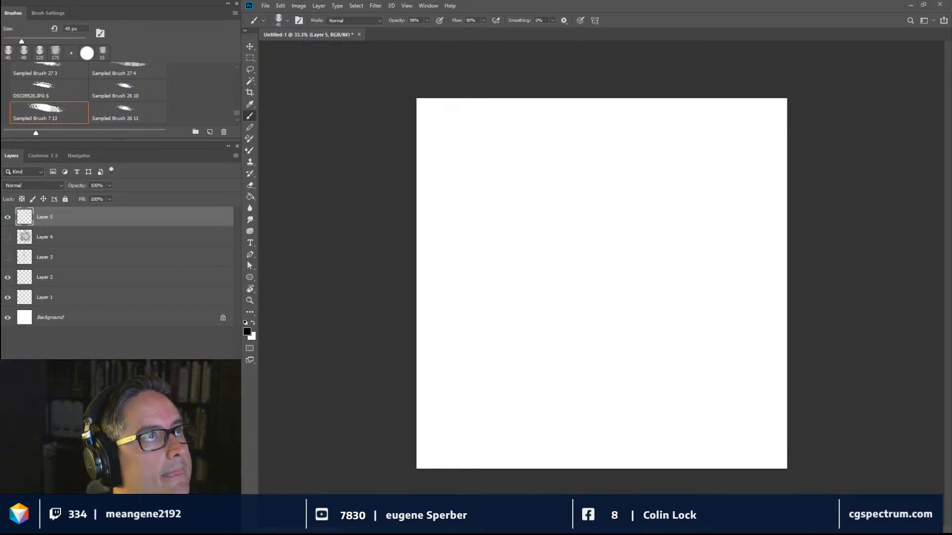
pyautogui.hotkey('alt', 'Tab')
pyautogui.hotkey('alt', 'Tab')
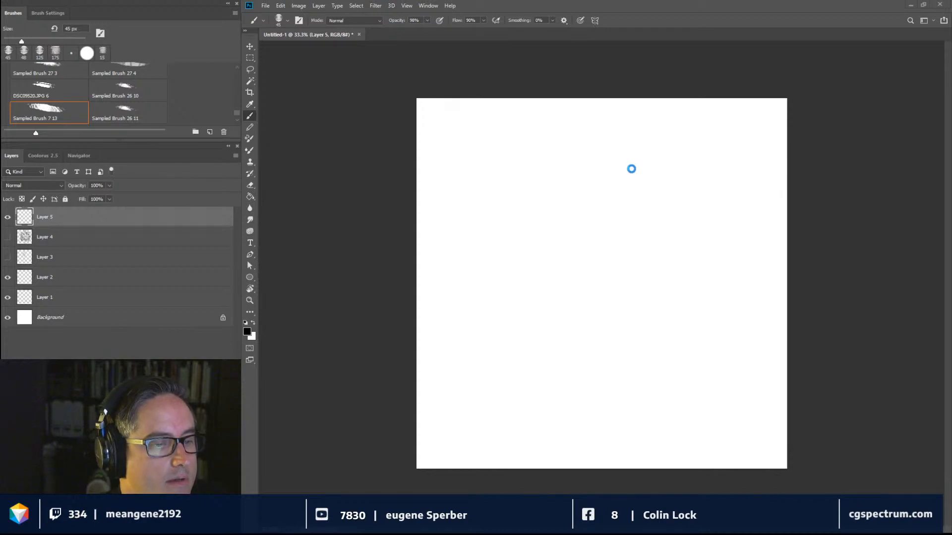
pyautogui.moveTo(605, 147); pyautogui.dragTo(620, 278)
pyautogui.moveTo(618, 196)
pyautogui.mouseDown()
pyautogui.moveTo(625, 233)
pyautogui.moveTo(606, 353)
pyautogui.moveTo(625, 290)
pyautogui.mouseUp()
pyautogui.moveTo(621, 258)
pyautogui.mouseDown()
pyautogui.moveTo(570, 296)
pyautogui.moveTo(555, 284)
pyautogui.moveTo(548, 213)
pyautogui.mouseUp()
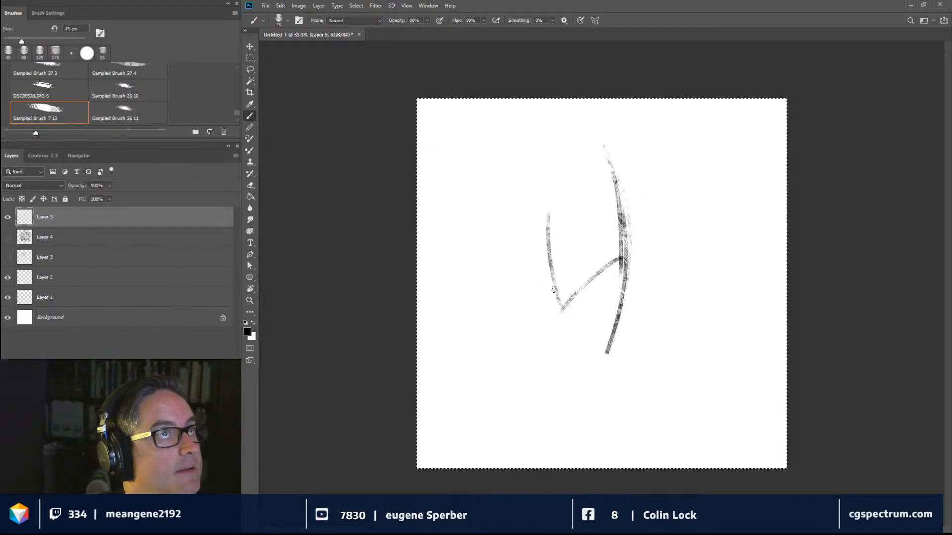
pyautogui.moveTo(565, 287)
pyautogui.mouseDown()
pyautogui.moveTo(554, 259)
pyautogui.moveTo(553, 175)
pyautogui.moveTo(576, 216)
pyautogui.moveTo(530, 138)
pyautogui.mouseUp()
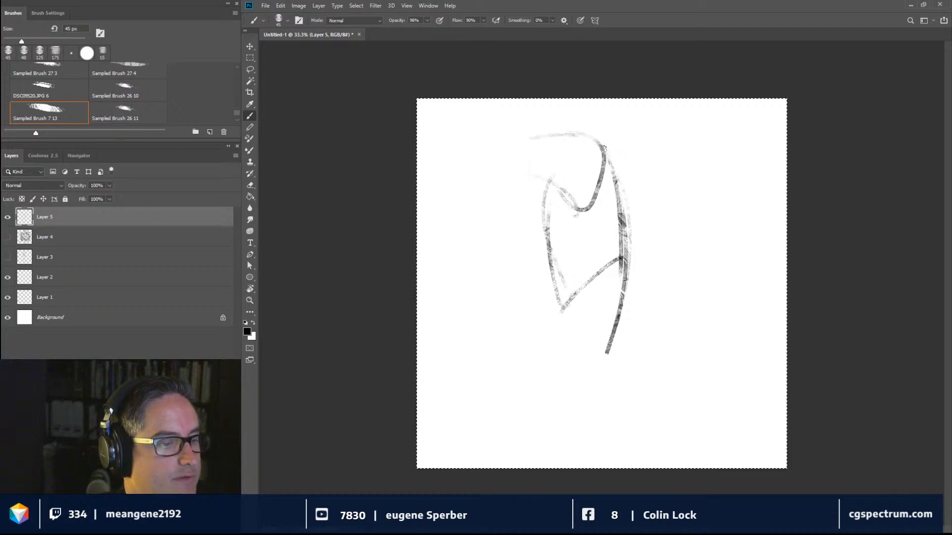
# Build up the back-view torso with darker shoulder blades, curved ribs on both sides, neck lines and lower vertebrae.
pyautogui.moveTo(605, 148); pyautogui.dragTo(577, 134)
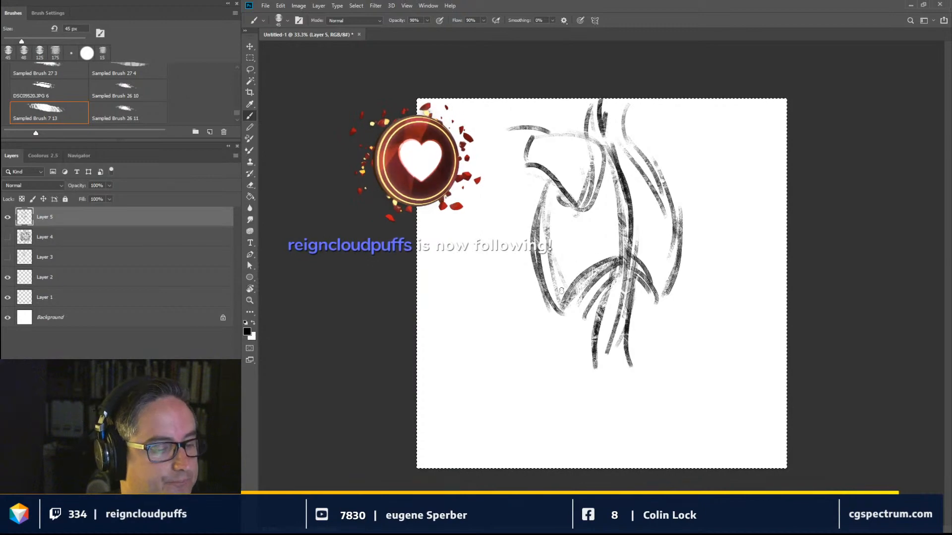
pyautogui.moveTo(552, 282); pyautogui.dragTo(584, 254)
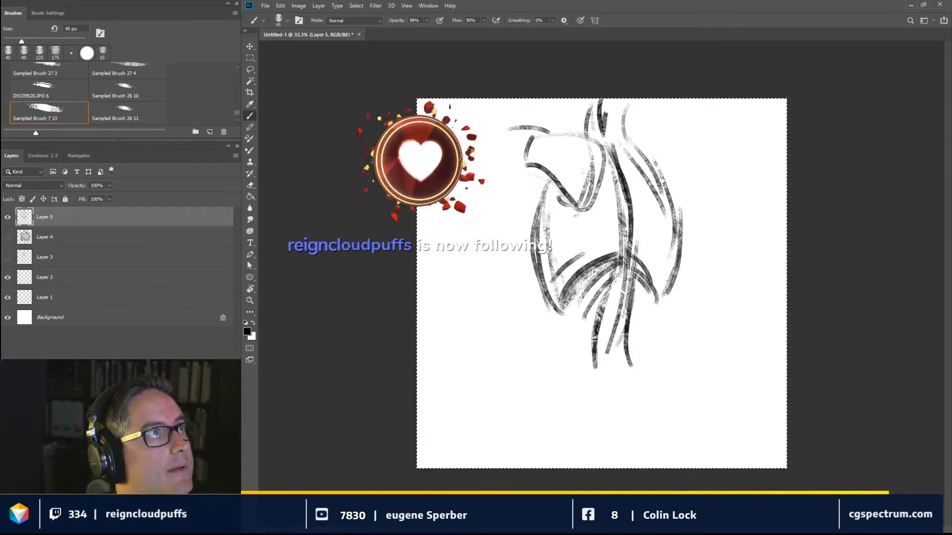
pyautogui.hotkey('ctrl', 'd')
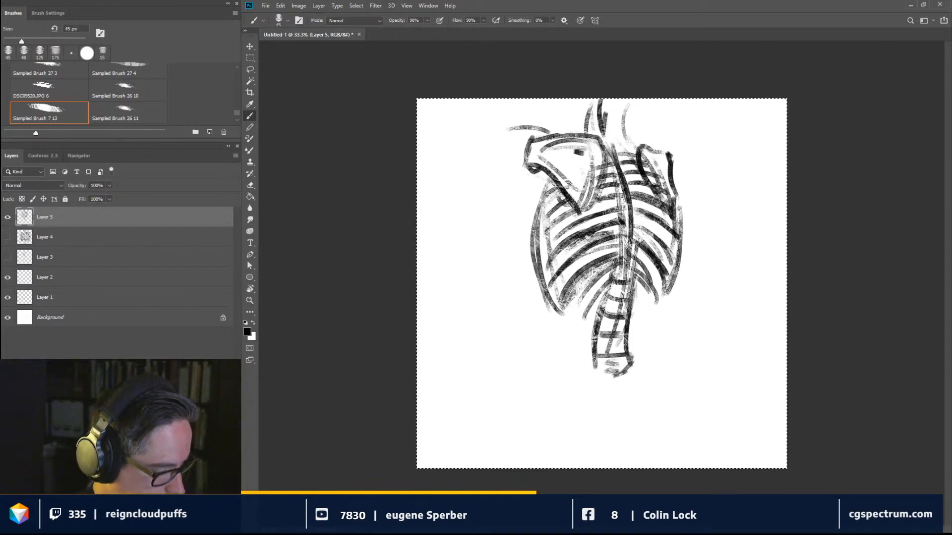
# Erase the strokes along the upper spine with a 56 px Hard Round Pressure Size eraser, then return to the sketching brush.
pyautogui.press('e')
pyautogui.keyDown('alt'); pyautogui.rightClick(627, 163); pyautogui.keyUp('alt')
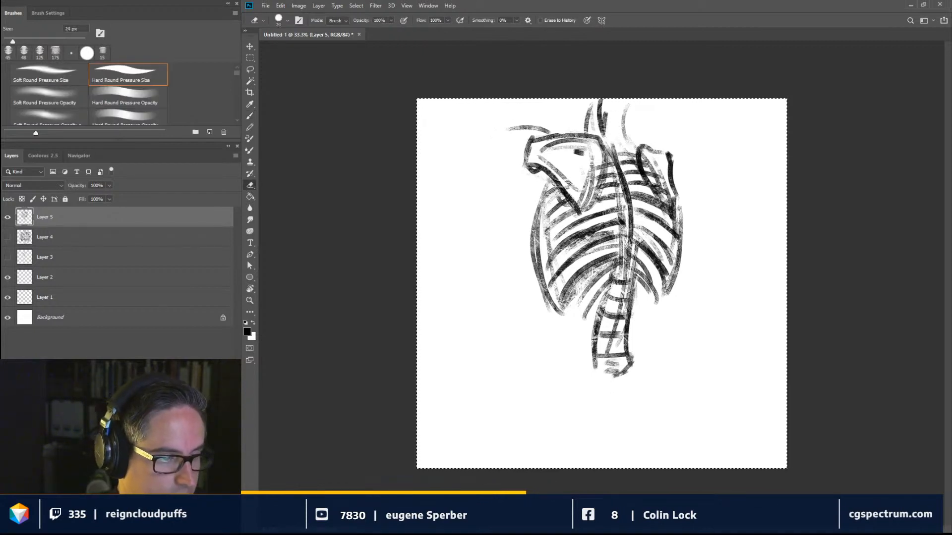
pyautogui.moveTo(618, 154); pyautogui.dragTo(623, 188)
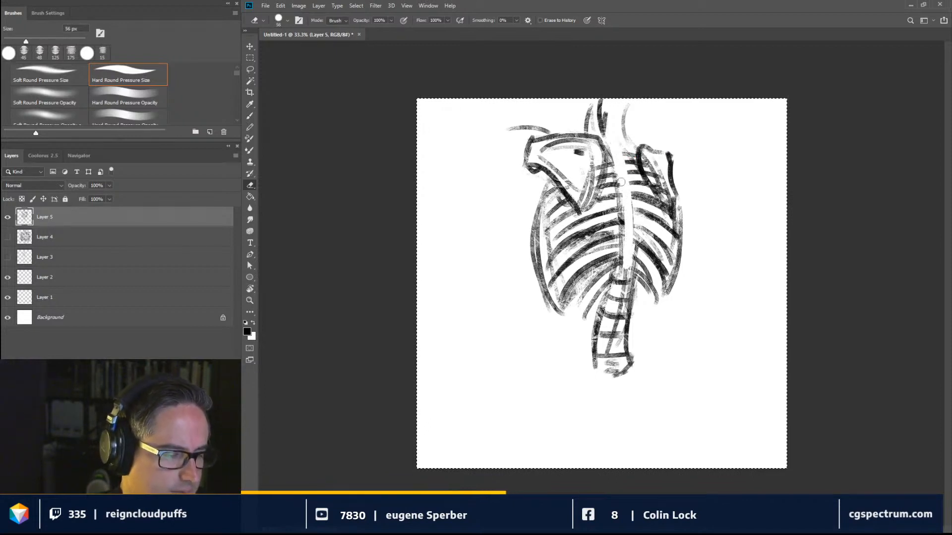
pyautogui.press('b')
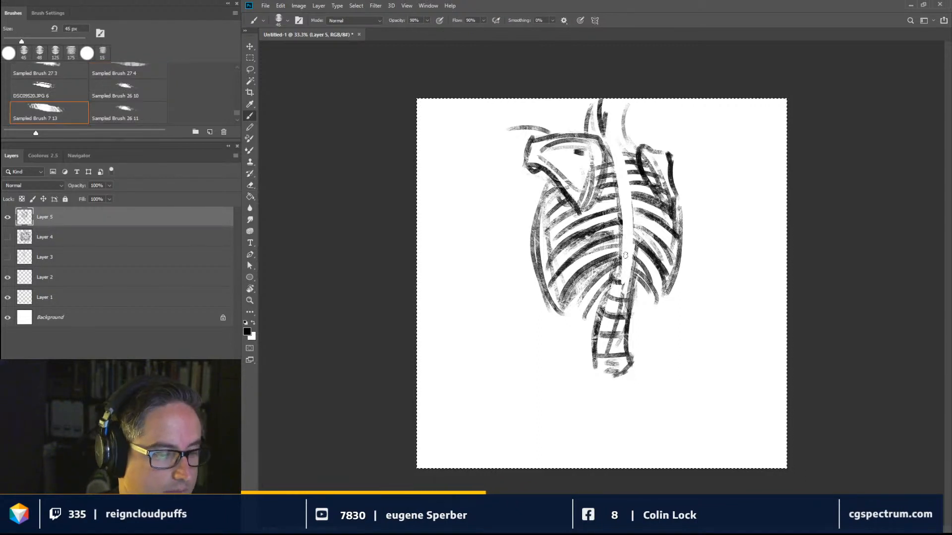
# Draw the vertebrae, arm bones and pelvis of the back-view skeleton on Layer 5, with an arrow at the neck base.
pyautogui.moveTo(619, 254); pyautogui.dragTo(631, 261)
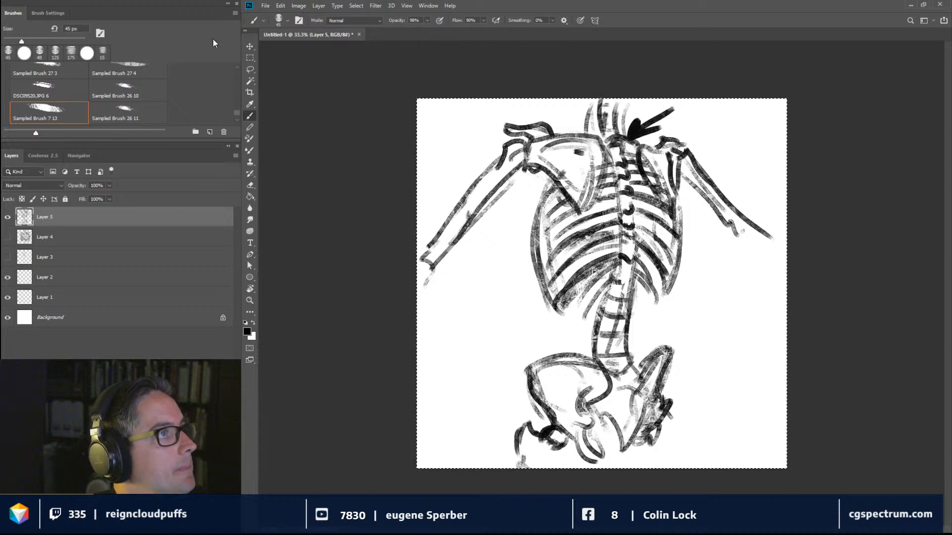
# Hide the back-view drawing on Layer 5, add a new empty layer above it and select the whole canvas.
pyautogui.click(7, 217)
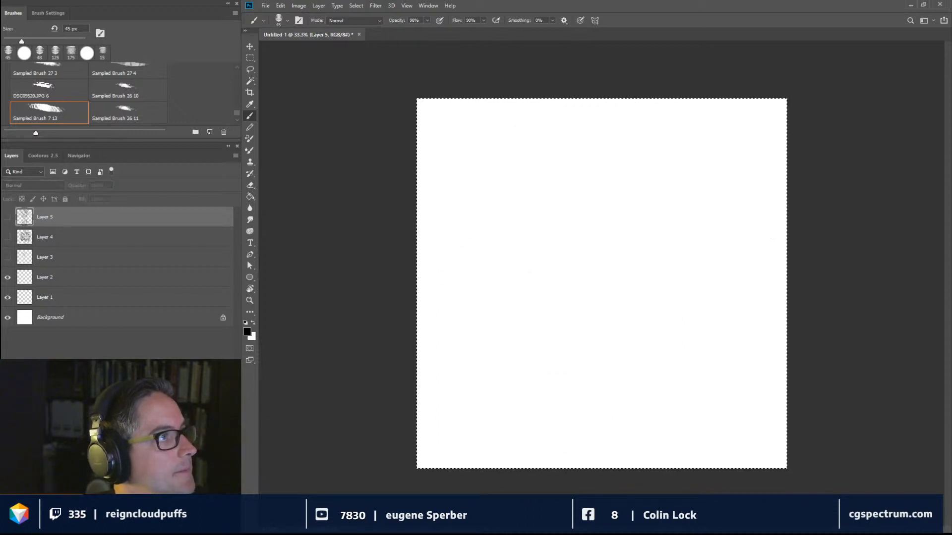
pyautogui.hotkey('ctrl', 'shift', 'alt', 'n')
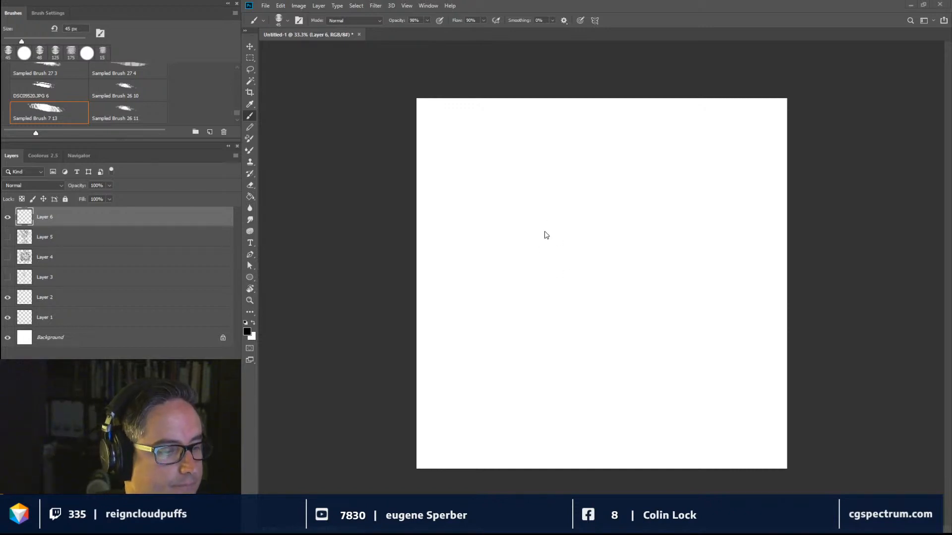
pyautogui.hotkey('ctrl', 'a')
# Lightly sketch the rounded cranium of a three-quarter-view skull on Layer 6, from the back of the head to the forehead.
pyautogui.moveTo(530, 216)
pyautogui.mouseDown()
pyautogui.moveTo(535, 178)
pyautogui.moveTo(662, 171)
pyautogui.moveTo(695, 227)
pyautogui.moveTo(634, 149)
pyautogui.moveTo(693, 255)
pyautogui.mouseUp()
pyautogui.moveTo(692, 167); pyautogui.dragTo(712, 197)
pyautogui.moveTo(719, 240); pyautogui.dragTo(702, 300)
pyautogui.moveTo(708, 207); pyautogui.dragTo(718, 253)
pyautogui.moveTo(696, 306); pyautogui.dragTo(651, 320)
pyautogui.moveTo(691, 301); pyautogui.dragTo(645, 316)
pyautogui.moveTo(479, 241); pyautogui.dragTo(475, 249)
pyautogui.moveTo(520, 221); pyautogui.dragTo(513, 292)
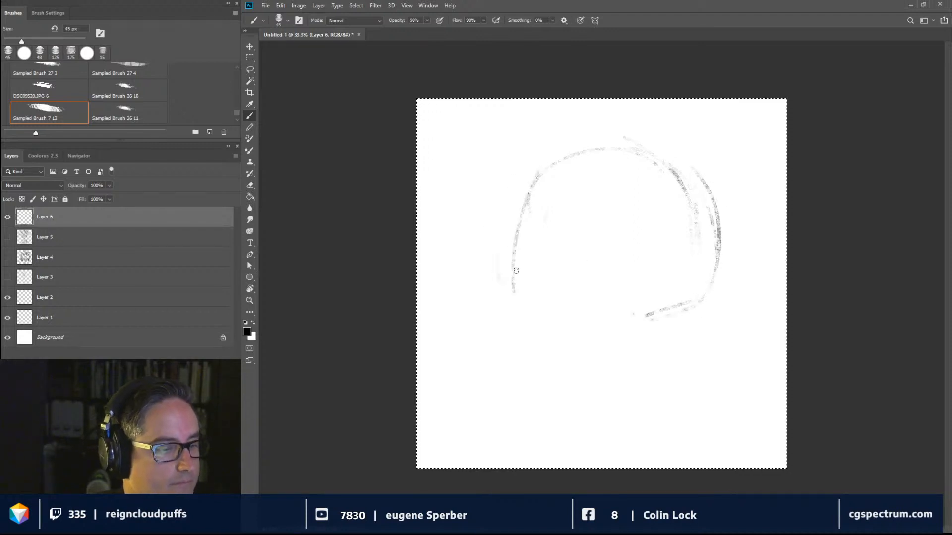
# Strengthen the skull's forehead line and sketch the slanted line across the base of the cranium.
pyautogui.moveTo(530, 168)
pyautogui.mouseDown()
pyautogui.moveTo(515, 271)
pyautogui.moveTo(514, 228)
pyautogui.moveTo(548, 285)
pyautogui.moveTo(503, 271)
pyautogui.moveTo(532, 317)
pyautogui.moveTo(510, 290)
pyautogui.moveTo(536, 308)
pyautogui.moveTo(655, 325)
pyautogui.mouseUp()
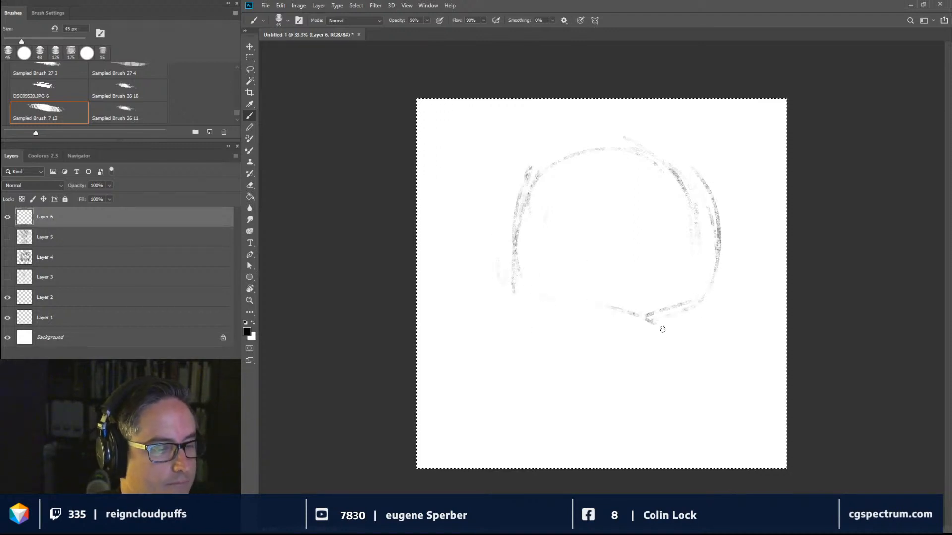
pyautogui.moveTo(528, 295); pyautogui.dragTo(644, 318)
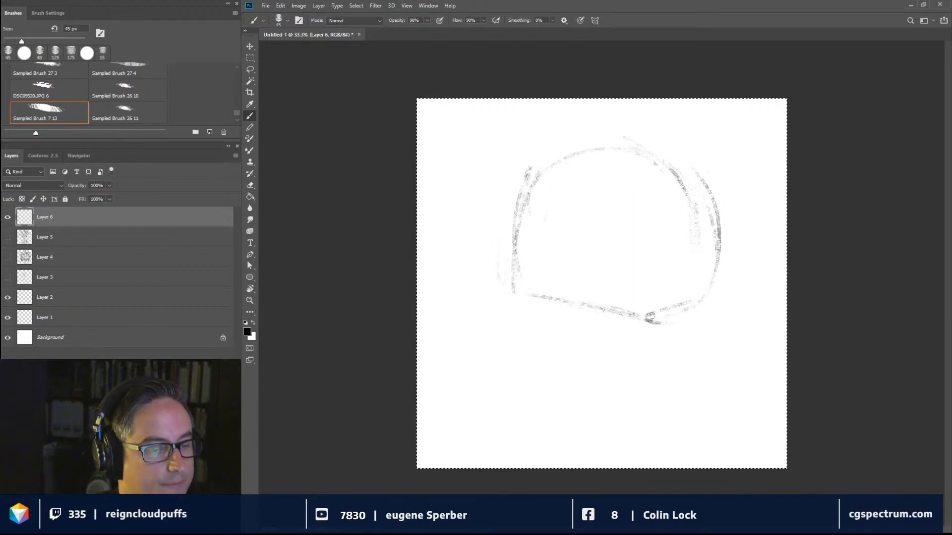
pyautogui.moveTo(570, 319); pyautogui.dragTo(645, 323)
# Sketch the face front and jaw, darken the skull contour and outline the eye sockets, nose and cheekbone.
pyautogui.moveTo(520, 302); pyautogui.dragTo(537, 368)
pyautogui.moveTo(522, 280); pyautogui.dragTo(544, 381)
pyautogui.moveTo(525, 333)
pyautogui.mouseDown()
pyautogui.moveTo(538, 316)
pyautogui.moveTo(543, 383)
pyautogui.mouseUp()
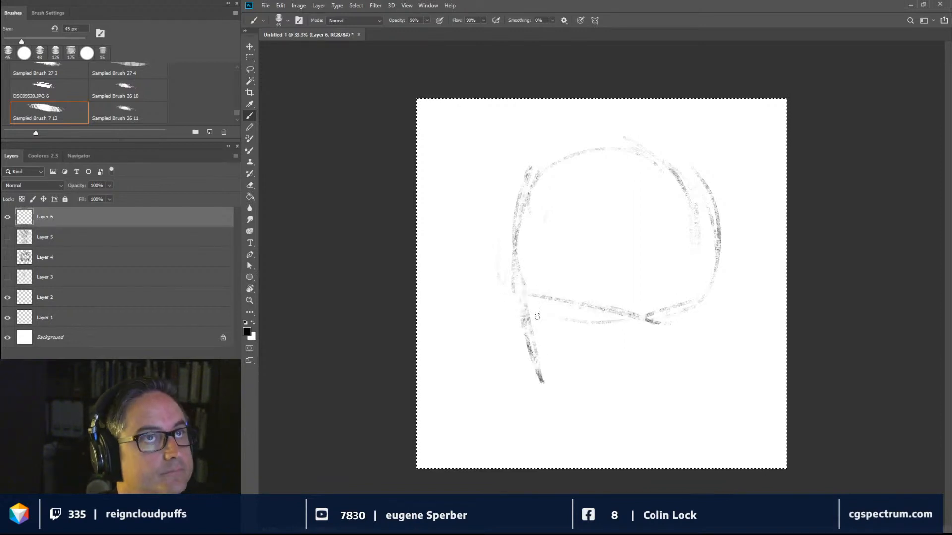
pyautogui.moveTo(537, 316)
pyautogui.mouseDown()
pyautogui.moveTo(547, 384)
pyautogui.moveTo(575, 397)
pyautogui.moveTo(629, 370)
pyautogui.mouseUp()
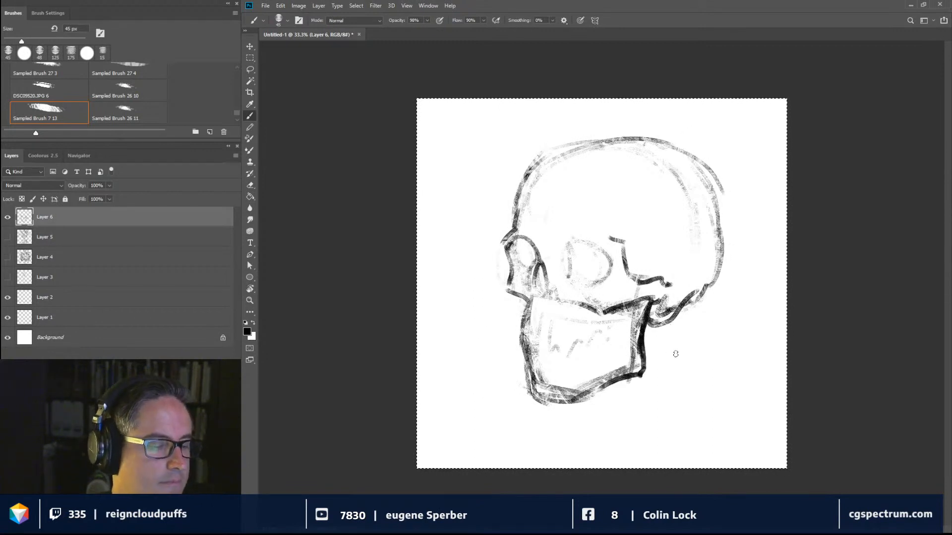
# Draw the teeth and shade the eye sockets and nose, erasing the strokes inside the rear jaw with the 56 px eraser.
pyautogui.hotkey('ctrl', 'd')
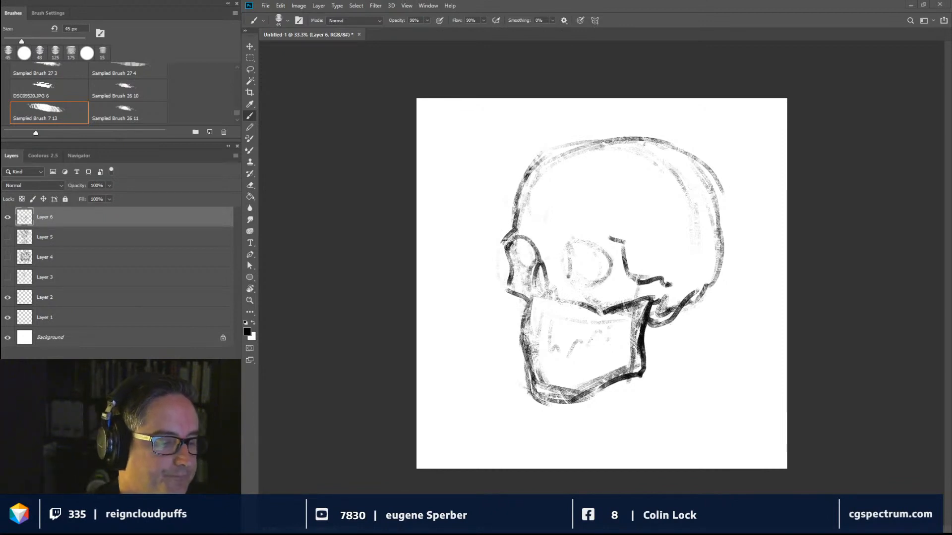
pyautogui.hotkey('ctrl', 'a')
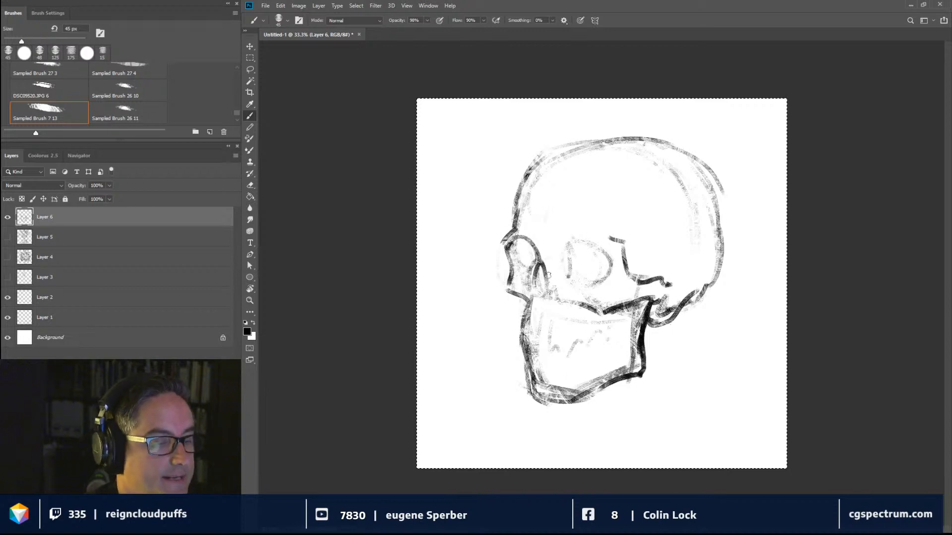
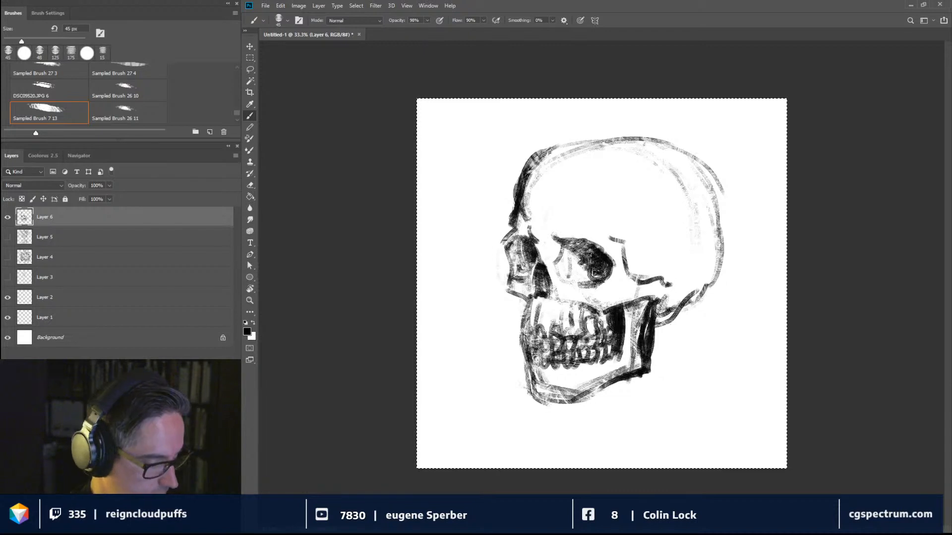
pyautogui.press('e')
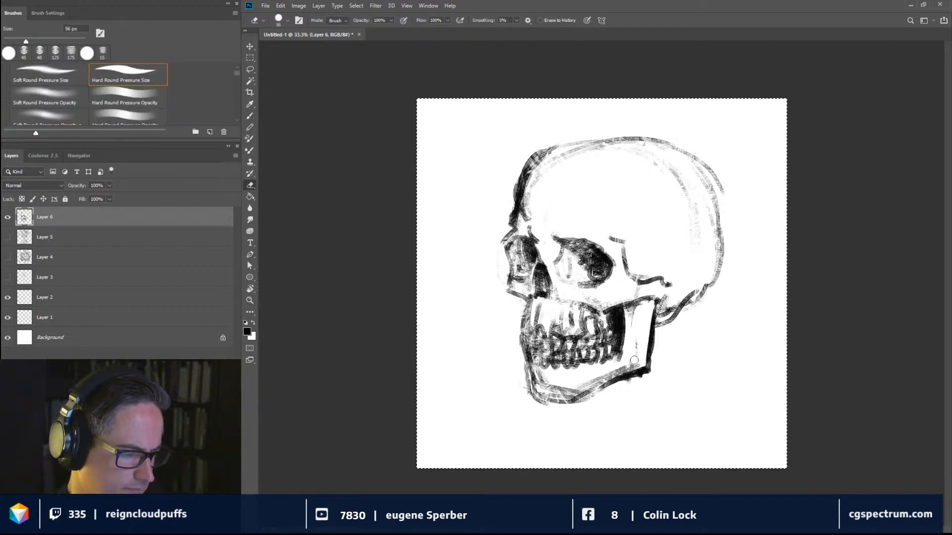
pyautogui.press('b')
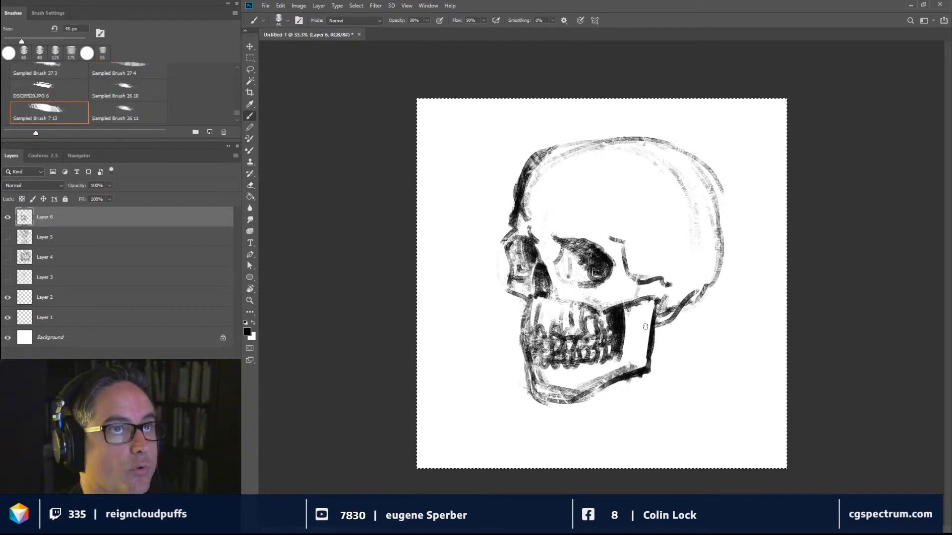
# Darken the jaw's back edge, extend the rear cranium with suture lines and redraw the far cheekbone's lower edge.
pyautogui.moveTo(653, 360); pyautogui.dragTo(650, 349)
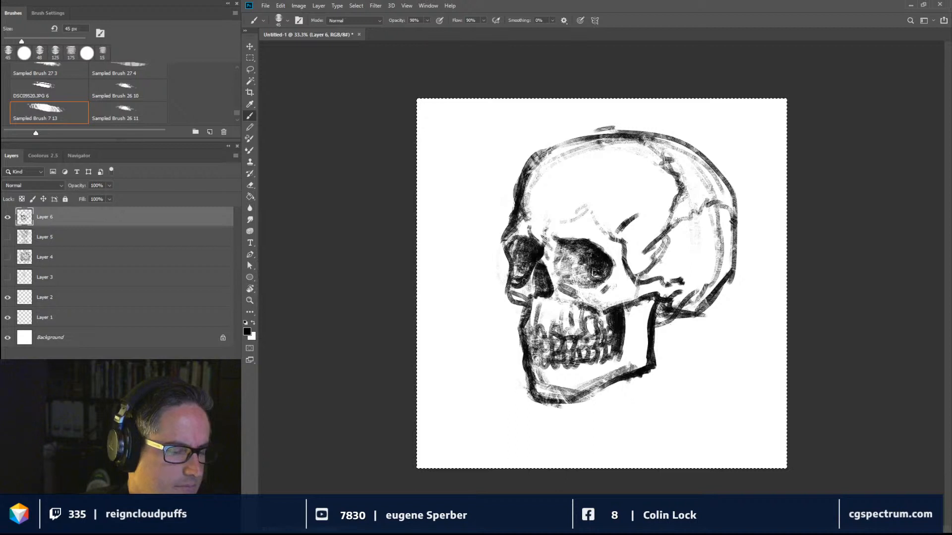
pyautogui.hotkey('ctrl', 'alt', 'z')
pyautogui.hotkey('ctrl', 'alt', 'z')
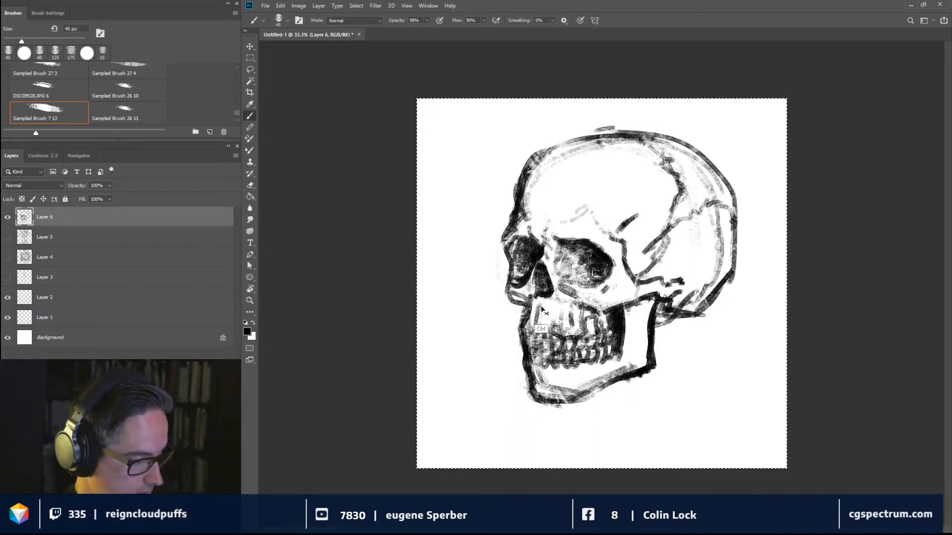
pyautogui.moveTo(512, 297); pyautogui.dragTo(526, 303)
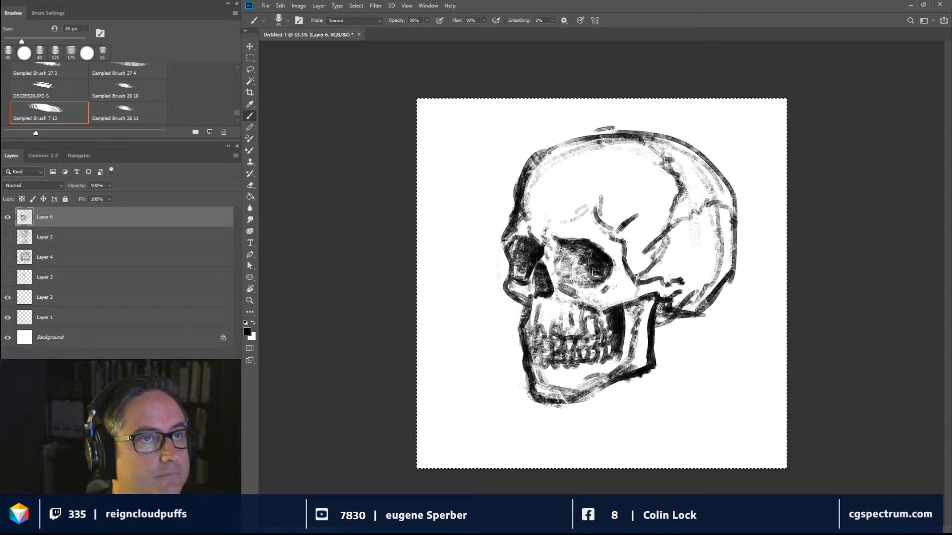
# Shade the rear jaw, add lower tooth roots and darken the chin outline, with light shading on the forehead and temple.
pyautogui.hotkey('ctrl', 'd')
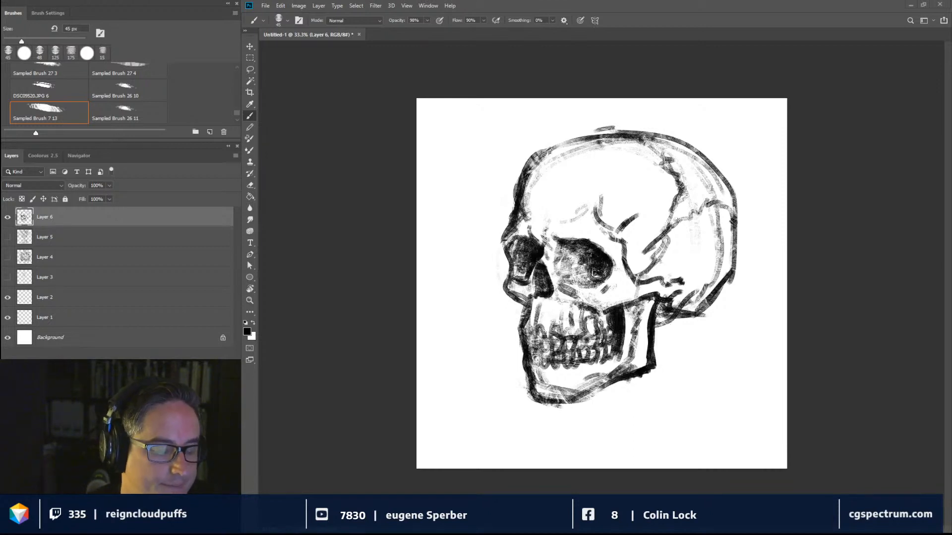
pyautogui.hotkey('ctrl', 'a')
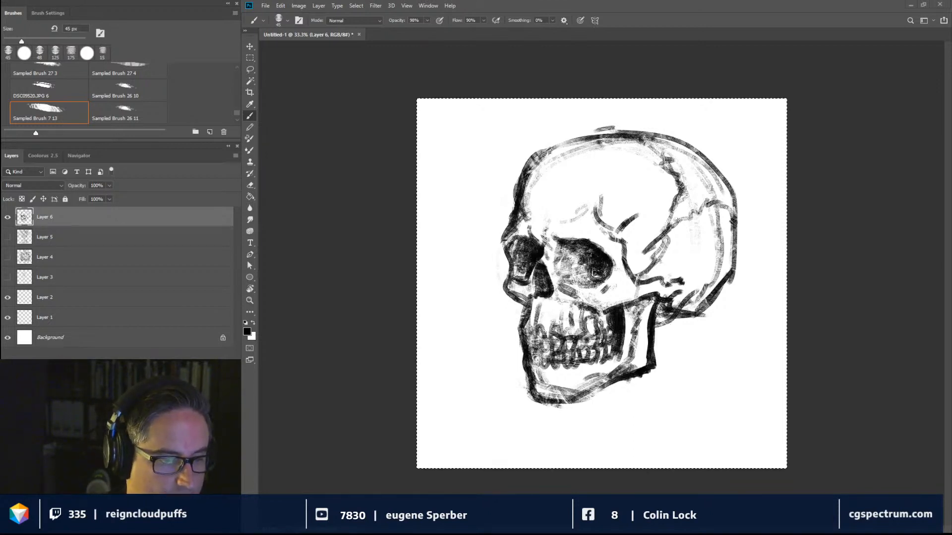
pyautogui.moveTo(645, 318)
pyautogui.mouseDown()
pyautogui.moveTo(637, 361)
pyautogui.moveTo(616, 377)
pyautogui.moveTo(538, 382)
pyautogui.mouseUp()
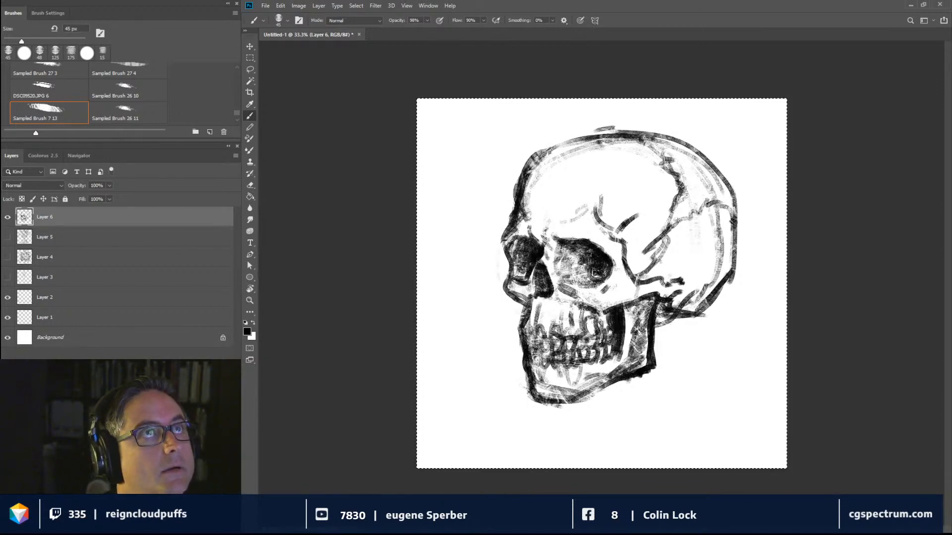
pyautogui.hotkey('ctrl', 'd')
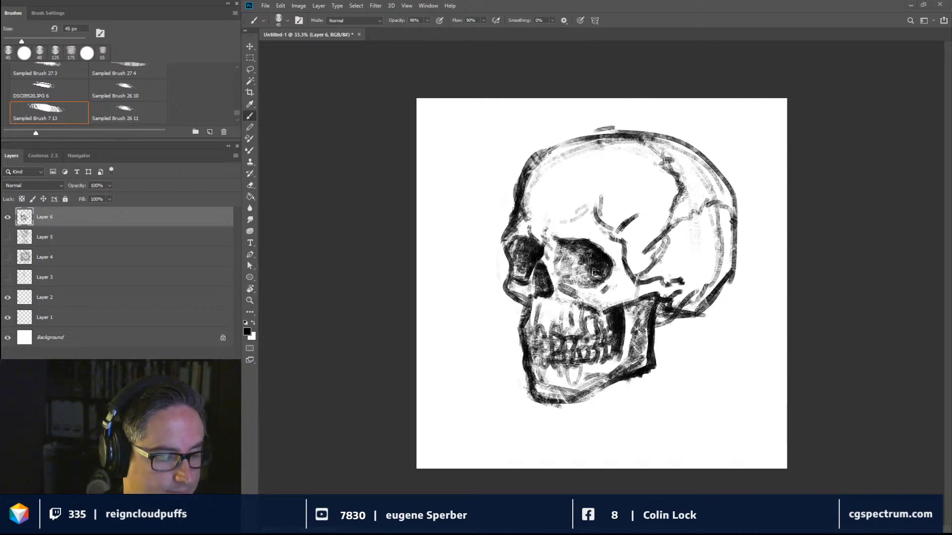
pyautogui.hotkey('ctrl', 'a')
pyautogui.moveTo(526, 388)
pyautogui.mouseDown()
pyautogui.moveTo(538, 400)
pyautogui.moveTo(588, 403)
pyautogui.mouseUp()
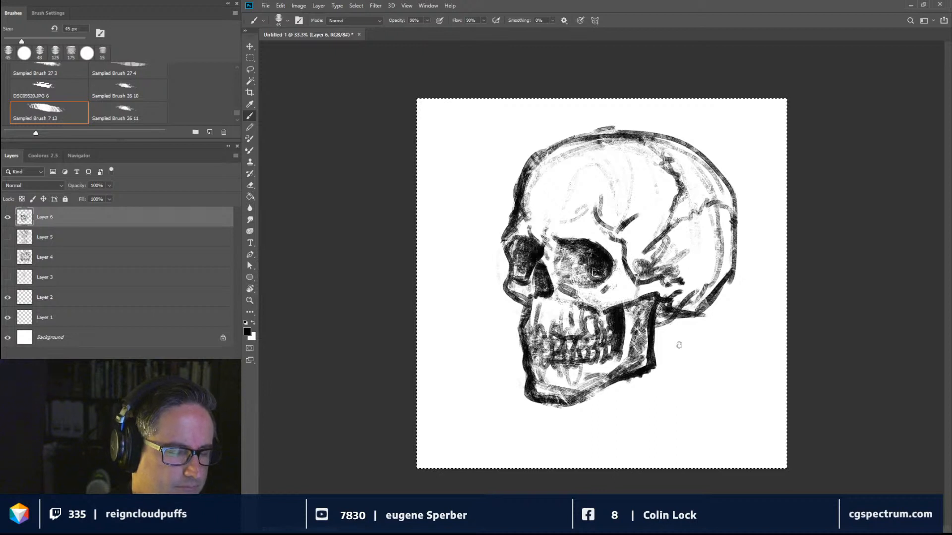
# Sketch faint neck lines descending from the base of the skull behind the jaw.
pyautogui.moveTo(682, 319); pyautogui.dragTo(674, 348)
pyautogui.moveTo(670, 347); pyautogui.dragTo(667, 365)
pyautogui.moveTo(686, 328)
pyautogui.mouseDown()
pyautogui.moveTo(678, 350)
pyautogui.moveTo(687, 394)
pyautogui.mouseUp()
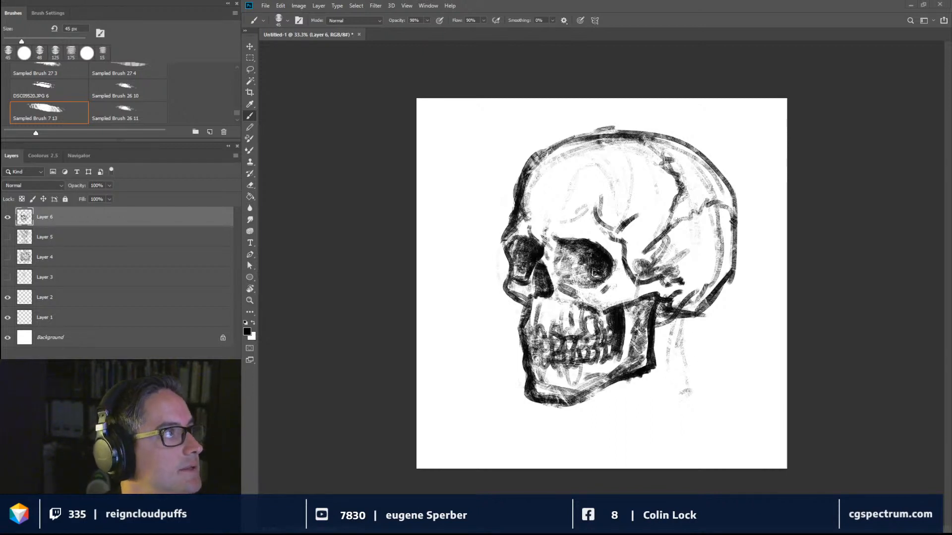
# Select the whole canvas, hide the skull drawing on Layer 6 and add a new empty layer above it.
pyautogui.hotkey('ctrl', 'a')
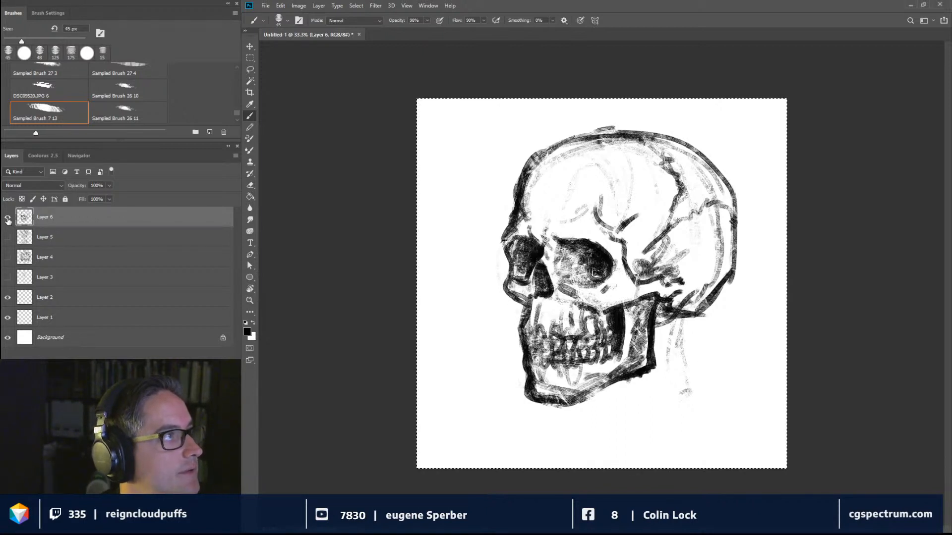
pyautogui.click(7, 219)
pyautogui.hotkey('ctrl', 'shift', 'alt', 'n')
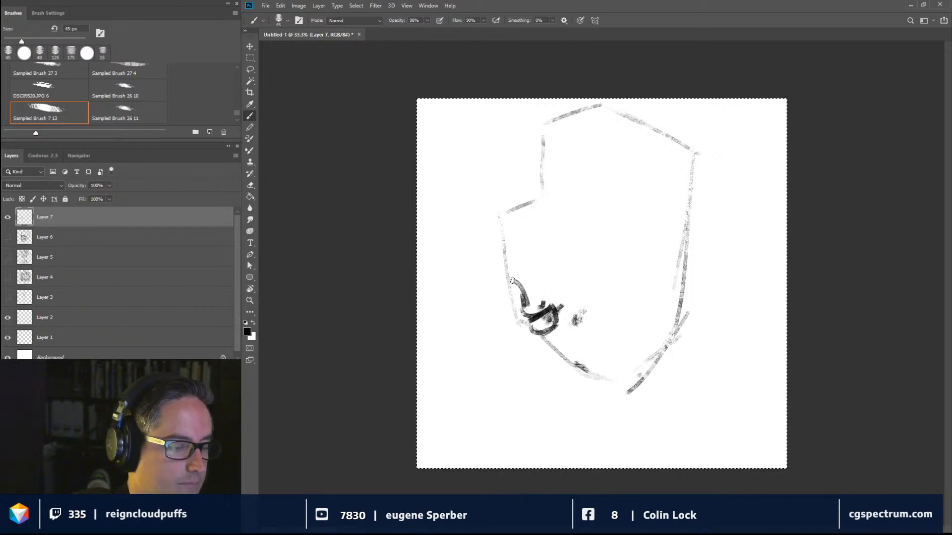
# Draw the thumb bones, wrist bones, metacarpals and finger bones of a skeletal hand inside the faint outline on Layer 7.
pyautogui.moveTo(511, 270); pyautogui.dragTo(524, 266)
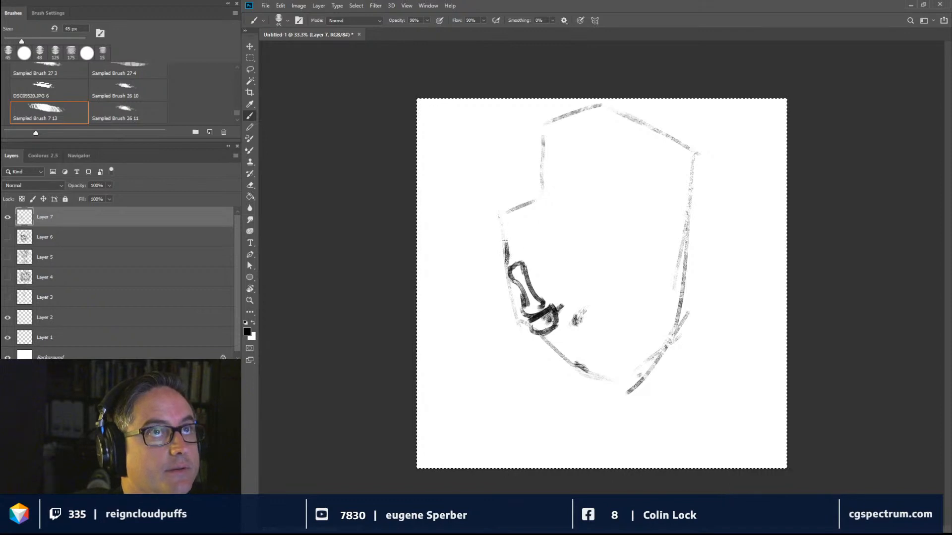
pyautogui.moveTo(507, 264)
pyautogui.mouseDown()
pyautogui.moveTo(503, 233)
pyautogui.moveTo(515, 235)
pyautogui.moveTo(501, 219)
pyautogui.moveTo(508, 205)
pyautogui.moveTo(516, 220)
pyautogui.mouseUp()
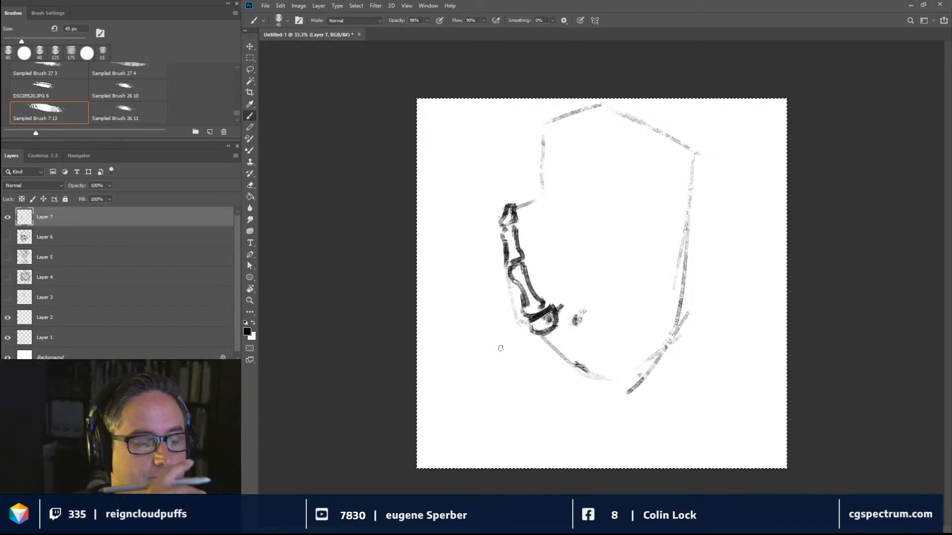
pyautogui.moveTo(548, 240)
pyautogui.mouseDown()
pyautogui.moveTo(561, 315)
pyautogui.moveTo(576, 324)
pyautogui.moveTo(549, 340)
pyautogui.moveTo(577, 336)
pyautogui.moveTo(563, 331)
pyautogui.mouseUp()
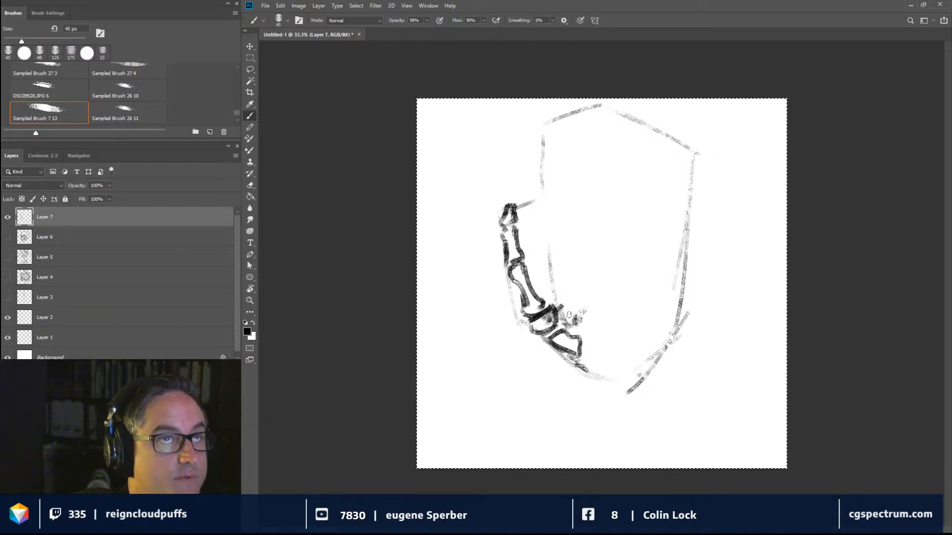
pyautogui.moveTo(569, 326)
pyautogui.mouseDown()
pyautogui.moveTo(576, 306)
pyautogui.moveTo(576, 324)
pyautogui.moveTo(591, 307)
pyautogui.moveTo(588, 343)
pyautogui.moveTo(603, 334)
pyautogui.moveTo(597, 302)
pyautogui.mouseUp()
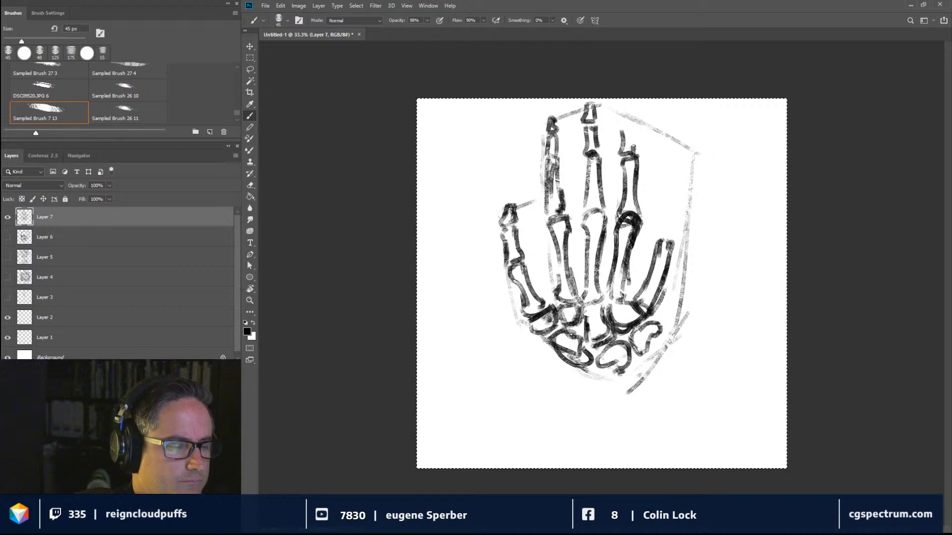
# Complete the ring and little finger bones, mark the knuckles with crosses and outline the flesh around the index and middle fingers.
pyautogui.moveTo(624, 114); pyautogui.dragTo(624, 125)
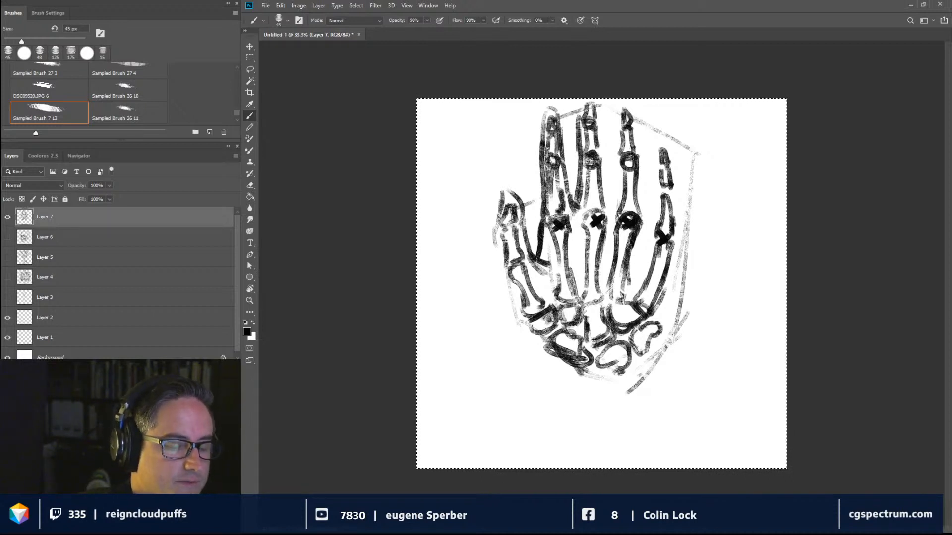
pyautogui.moveTo(616, 206); pyautogui.dragTo(594, 102)
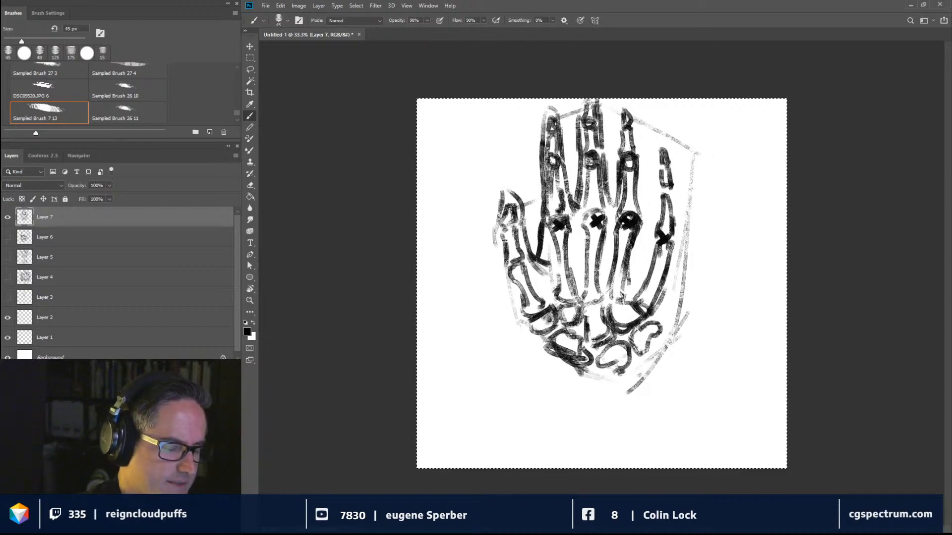
# Move the hand drawing lower on the canvas and clear the selection.
pyautogui.moveTo(662, 282); pyautogui.dragTo(659, 324)
pyautogui.hotkey('ctrl', 'd')
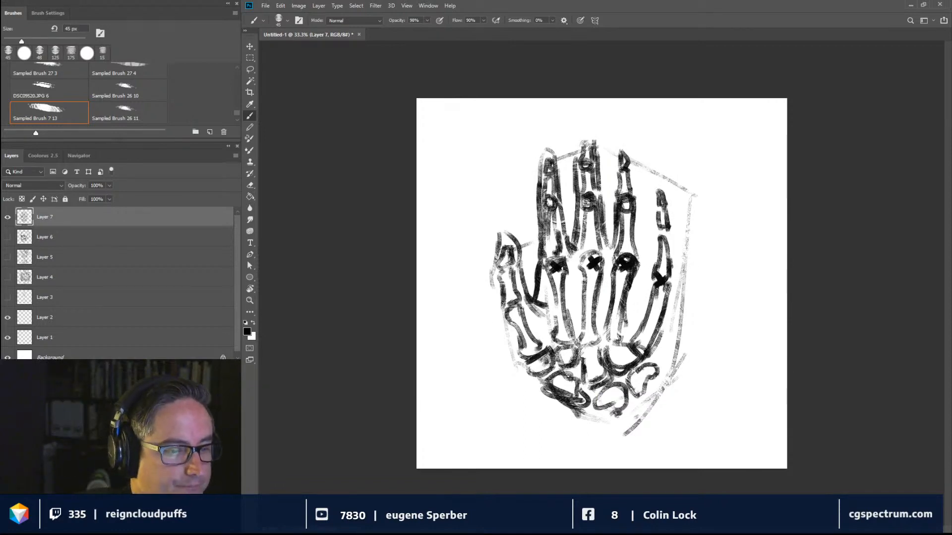
# Outline the flesh around the ring and little fingers, both palm edges and the thumb, and round off the fingertips.
pyautogui.moveTo(616, 203)
pyautogui.mouseDown()
pyautogui.moveTo(616, 151)
pyautogui.moveTo(629, 167)
pyautogui.moveTo(649, 266)
pyautogui.moveTo(656, 180)
pyautogui.moveTo(666, 200)
pyautogui.moveTo(674, 292)
pyautogui.moveTo(643, 398)
pyautogui.mouseUp()
pyautogui.moveTo(542, 383)
pyautogui.mouseDown()
pyautogui.moveTo(515, 354)
pyautogui.moveTo(494, 267)
pyautogui.moveTo(497, 233)
pyautogui.mouseUp()
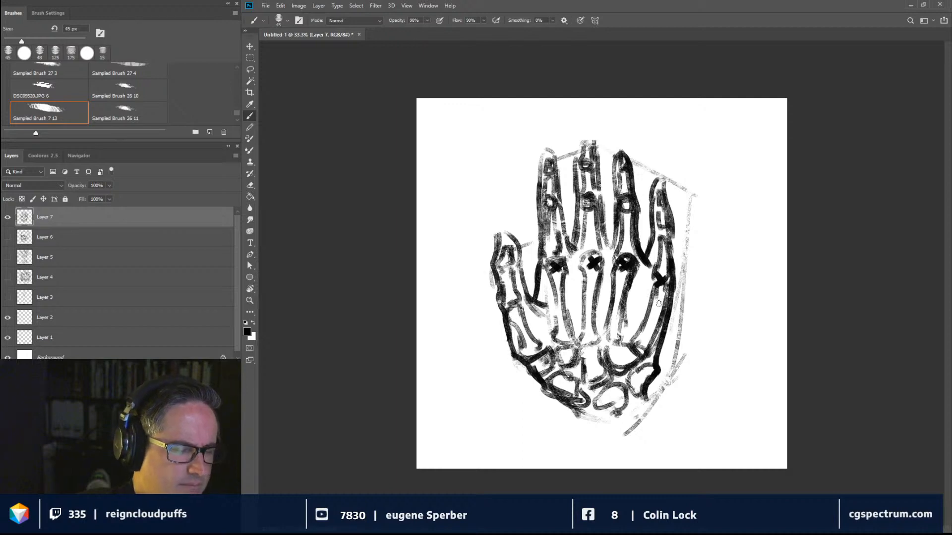
pyautogui.moveTo(577, 159)
pyautogui.mouseDown()
pyautogui.moveTo(588, 128)
pyautogui.moveTo(598, 161)
pyautogui.moveTo(544, 151)
pyautogui.mouseUp()
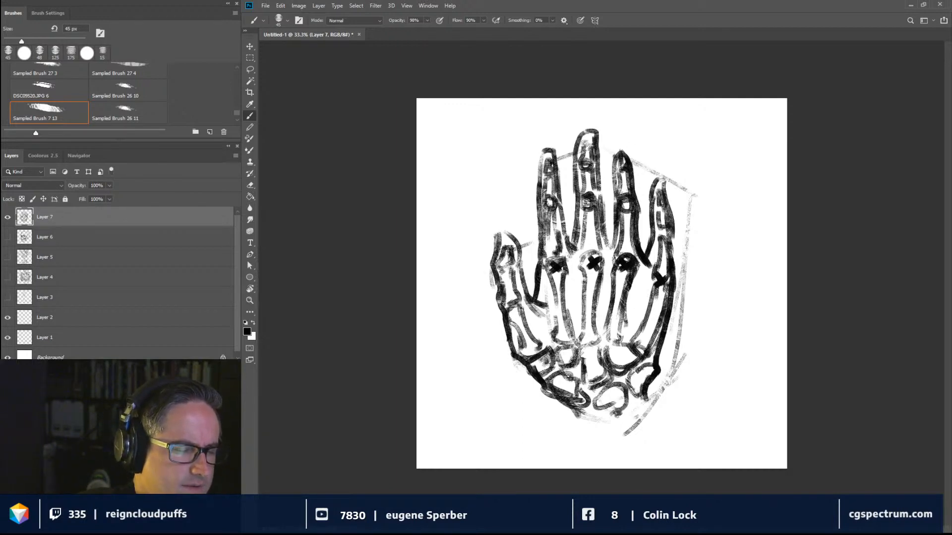
pyautogui.moveTo(616, 171); pyautogui.dragTo(625, 154)
pyautogui.moveTo(651, 207); pyautogui.dragTo(655, 197)
pyautogui.moveTo(648, 262); pyautogui.dragTo(652, 228)
# Lasso the little finger with its metacarpal and transform it, scaling it to about 96%, shifting it down and pulling one corner inward.
pyautogui.press('l')
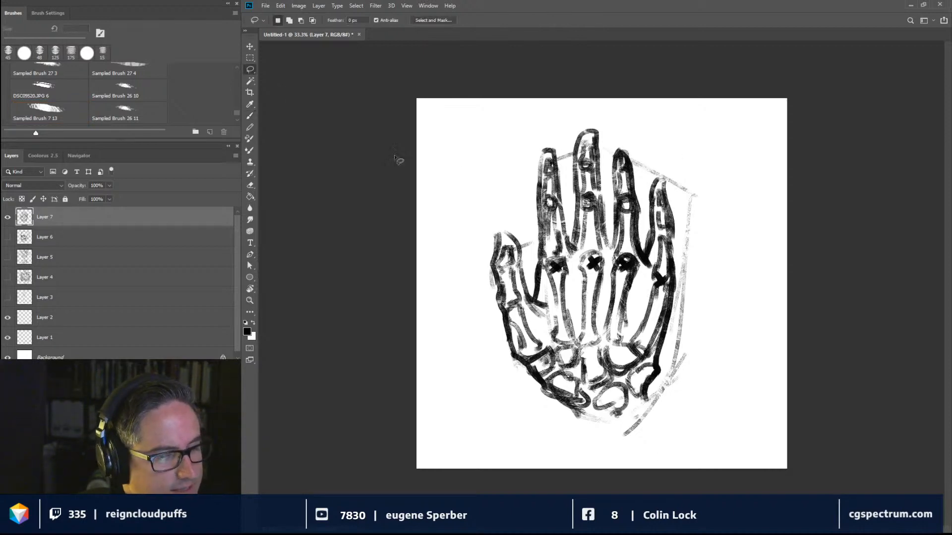
pyautogui.moveTo(676, 153)
pyautogui.mouseDown()
pyautogui.moveTo(706, 288)
pyautogui.moveTo(680, 375)
pyautogui.moveTo(655, 401)
pyautogui.moveTo(666, 363)
pyautogui.moveTo(629, 320)
pyautogui.moveTo(643, 276)
pyautogui.moveTo(661, 155)
pyautogui.mouseUp()
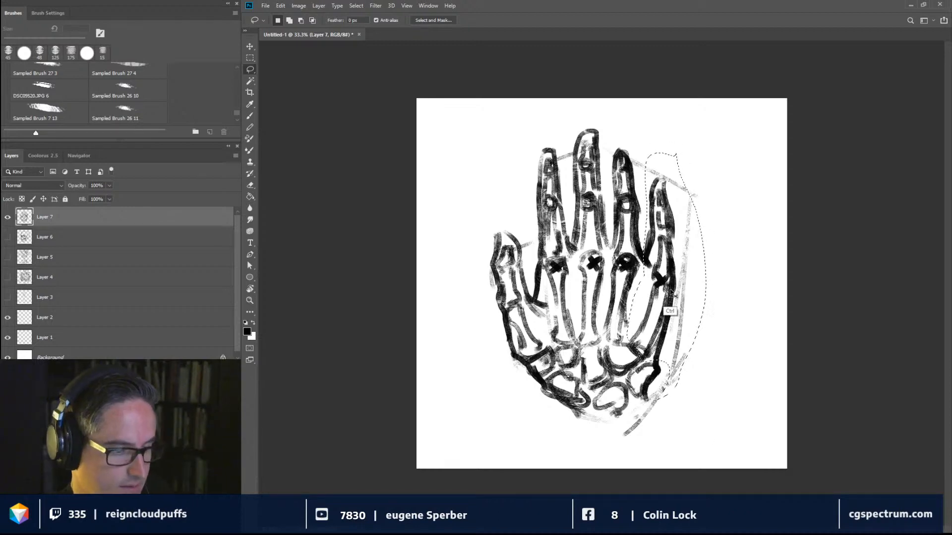
pyautogui.hotkey('ctrl', 't')
pyautogui.moveTo(699, 277); pyautogui.dragTo(668, 301)
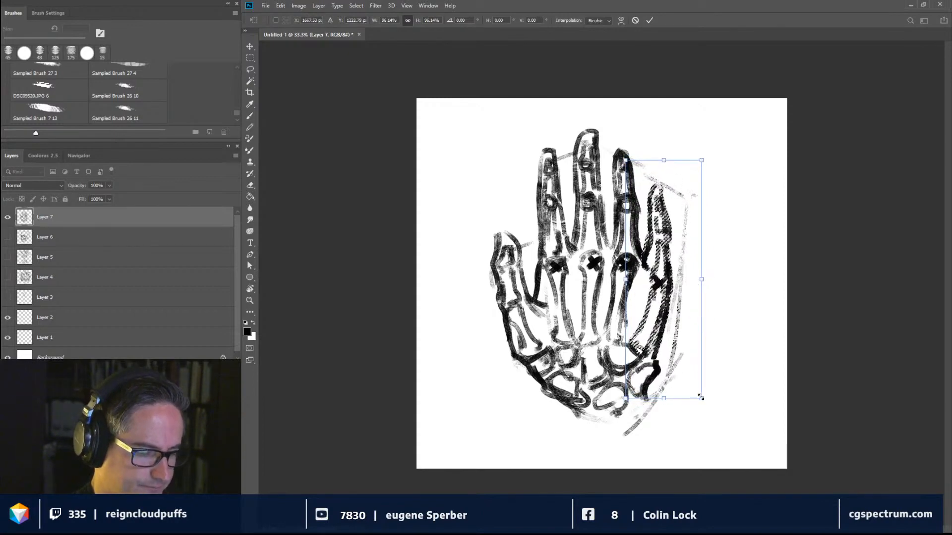
pyautogui.moveTo(701, 398); pyautogui.dragTo(689, 390)
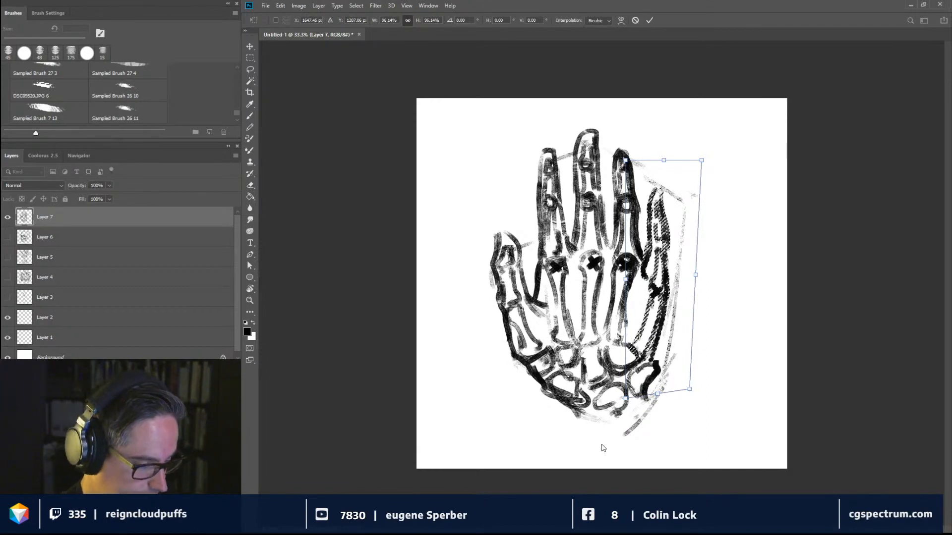
pyautogui.press('Return')
pyautogui.press('l')
# Add short forearm lines below the wrist and darken the outer wrist bone, thumb contour, little-finger metacarpal and middle knuckle.
pyautogui.press('b')
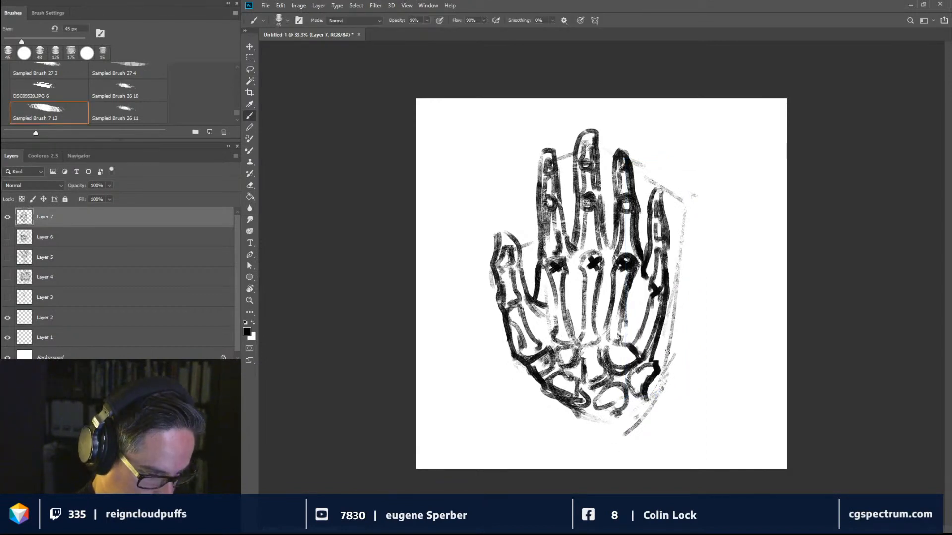
pyautogui.moveTo(652, 354)
pyautogui.mouseDown()
pyautogui.moveTo(636, 390)
pyautogui.moveTo(644, 399)
pyautogui.mouseUp()
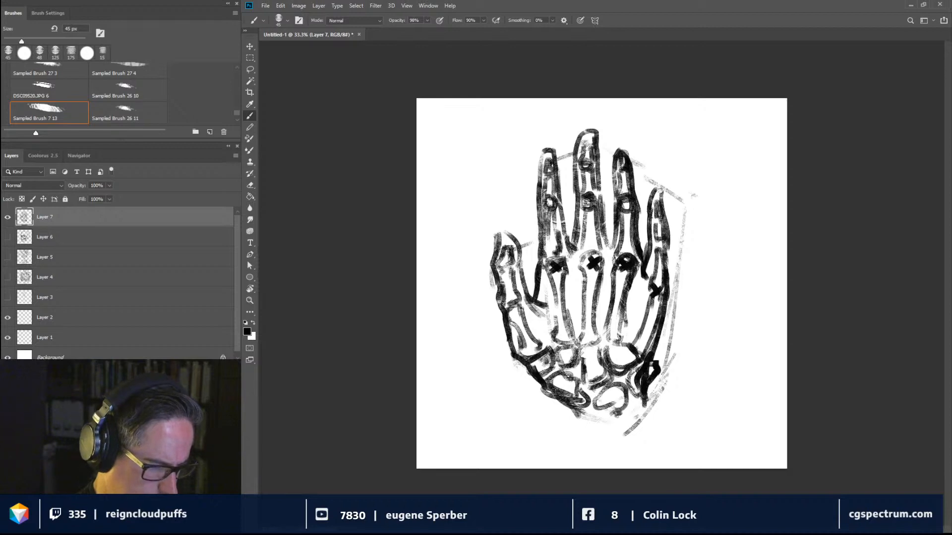
pyautogui.moveTo(553, 390); pyautogui.dragTo(553, 442)
pyautogui.moveTo(640, 406); pyautogui.dragTo(639, 442)
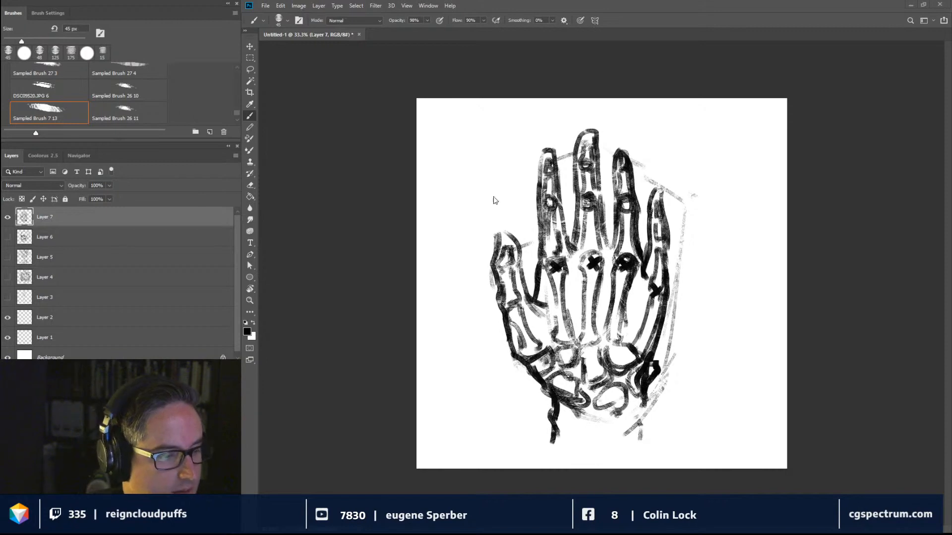
pyautogui.moveTo(498, 244)
pyautogui.mouseDown()
pyautogui.moveTo(499, 224)
pyautogui.moveTo(518, 250)
pyautogui.moveTo(526, 291)
pyautogui.moveTo(538, 293)
pyautogui.mouseUp()
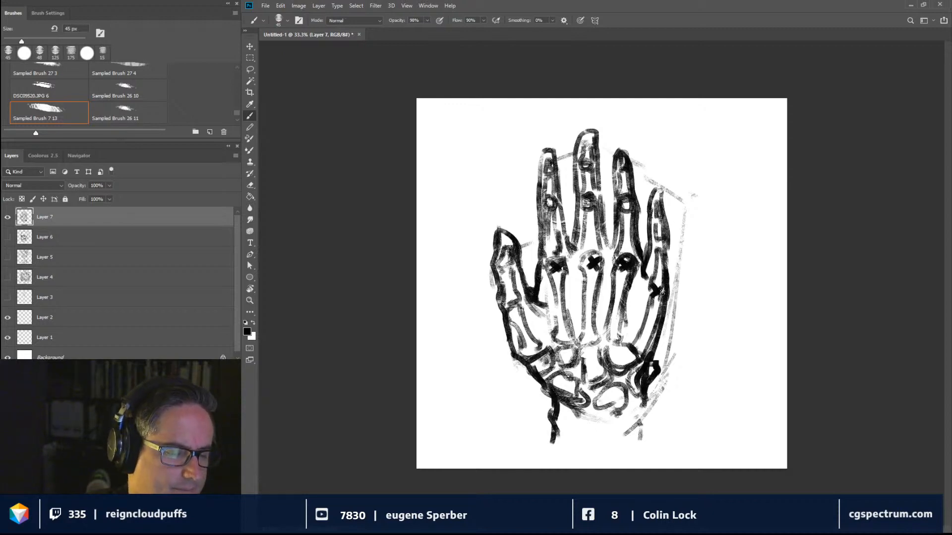
pyautogui.moveTo(643, 305)
pyautogui.mouseDown()
pyautogui.moveTo(654, 300)
pyautogui.moveTo(647, 290)
pyautogui.moveTo(629, 341)
pyautogui.moveTo(649, 317)
pyautogui.moveTo(643, 347)
pyautogui.mouseUp()
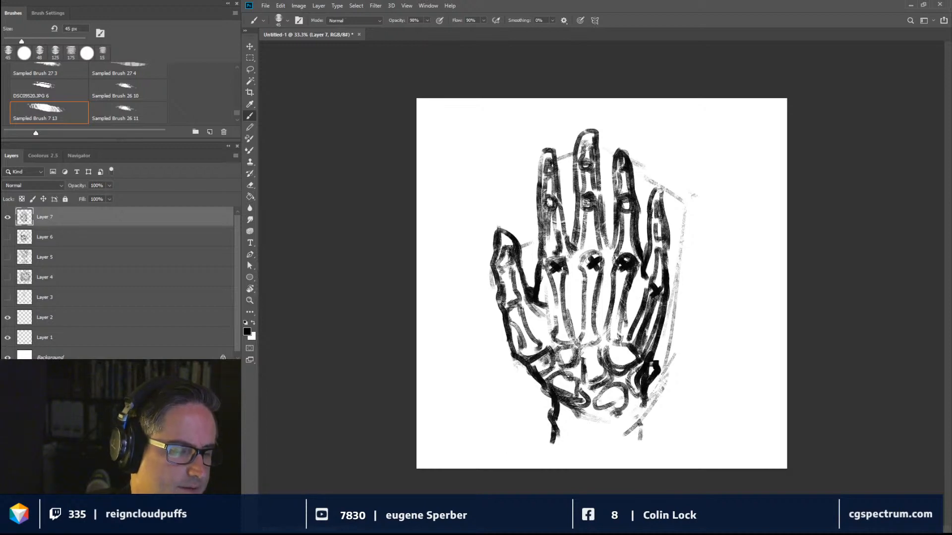
pyautogui.moveTo(587, 260)
pyautogui.mouseDown()
pyautogui.moveTo(600, 257)
pyautogui.moveTo(587, 285)
pyautogui.mouseUp()
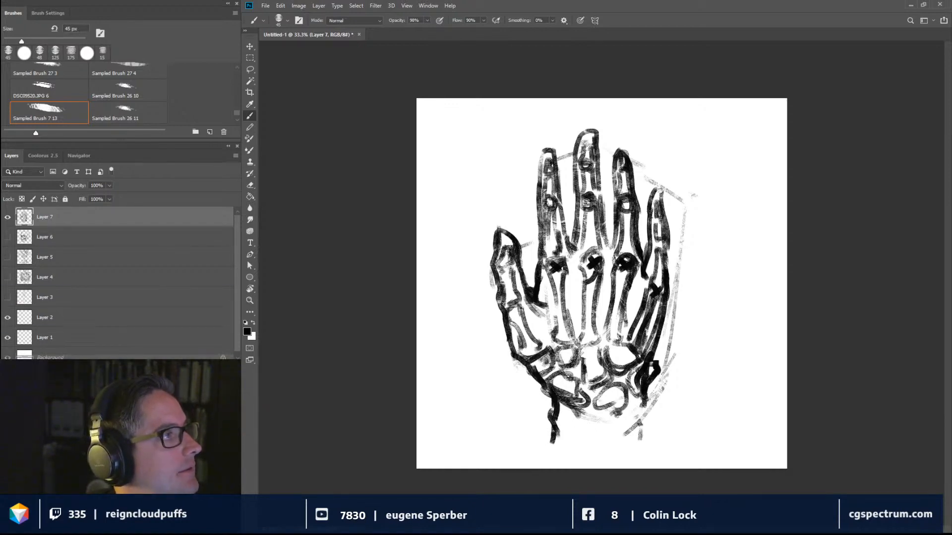
# Duplicate Layer 7 and hide the original layer.
pyautogui.hotkey('ctrl', 'j')
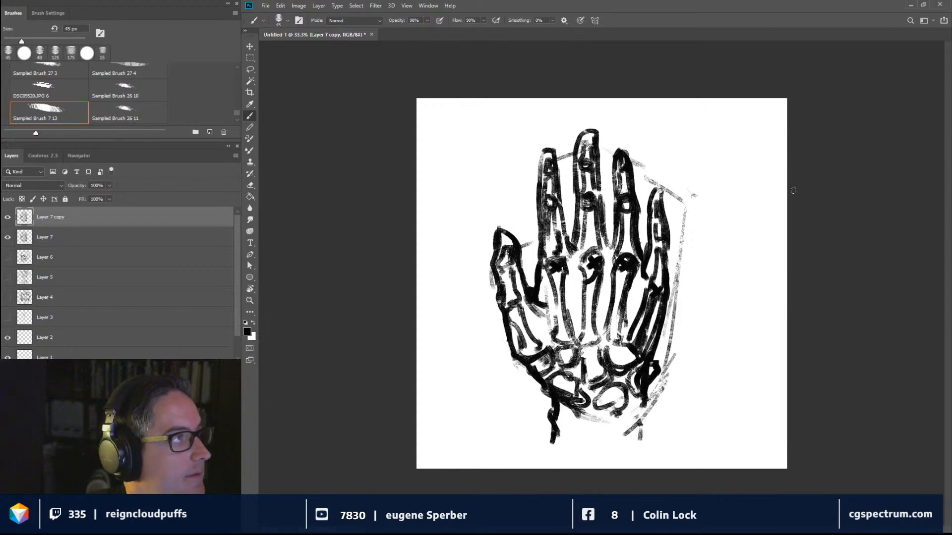
pyautogui.click(8, 237)
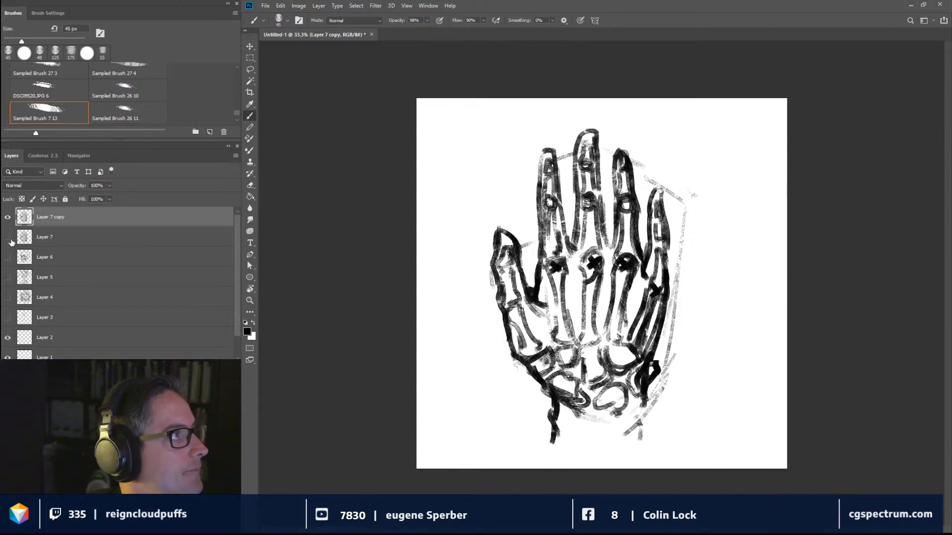
# Try smudging the tip of the thumb with the Blender - Pressure Scatter brush.
pyautogui.click(250, 219)
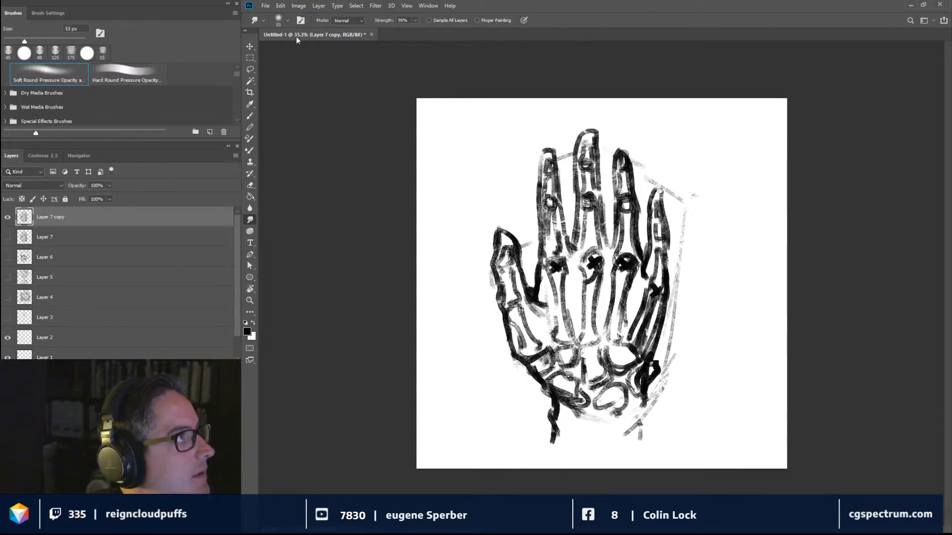
pyautogui.scroll(-10, 28, 112)
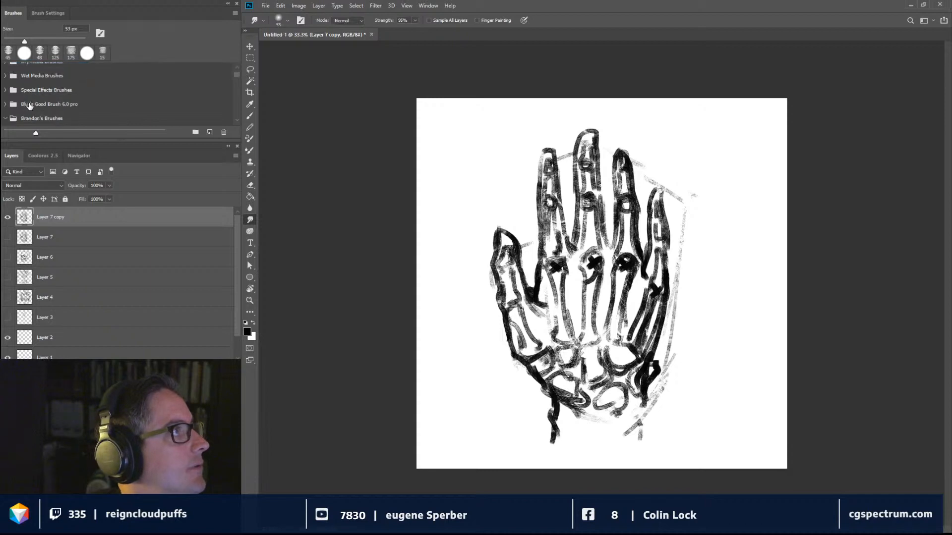
pyautogui.click(52, 107)
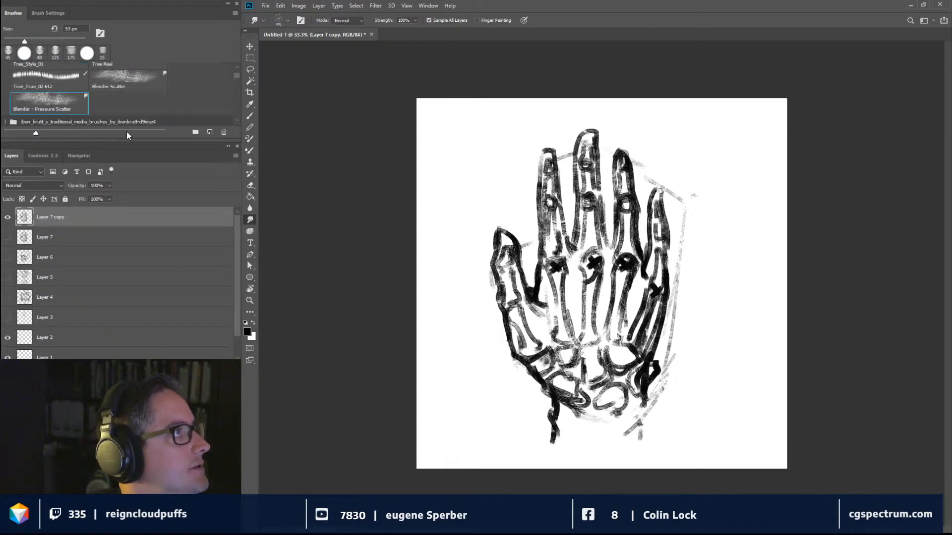
pyautogui.moveTo(511, 244)
pyautogui.mouseDown()
pyautogui.moveTo(503, 235)
pyautogui.moveTo(512, 272)
pyautogui.mouseUp()
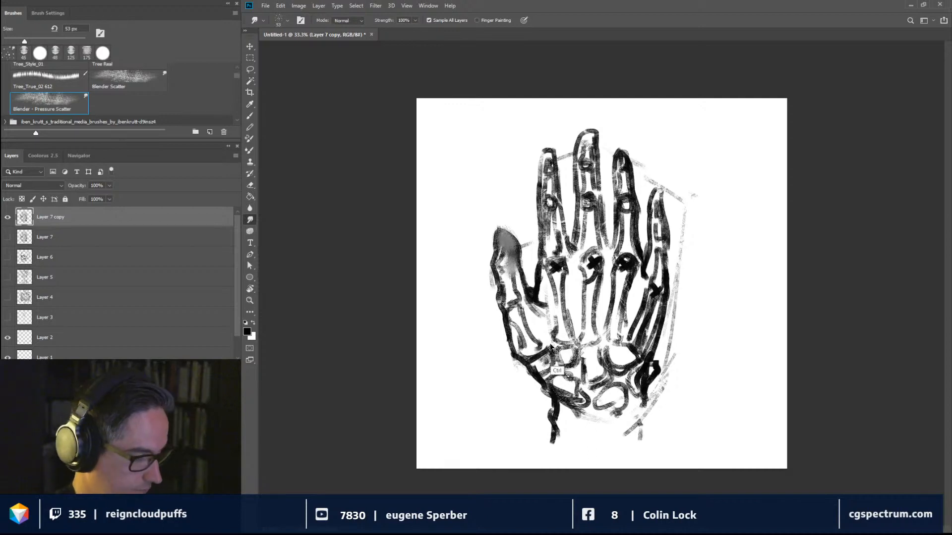
pyautogui.hotkey('ctrl', 'z')
# Paint over the thumb, finger, palm and wrist bones with sampled grey and white tones, using a 105 px brush to fade the skeleton.
pyautogui.press('b')
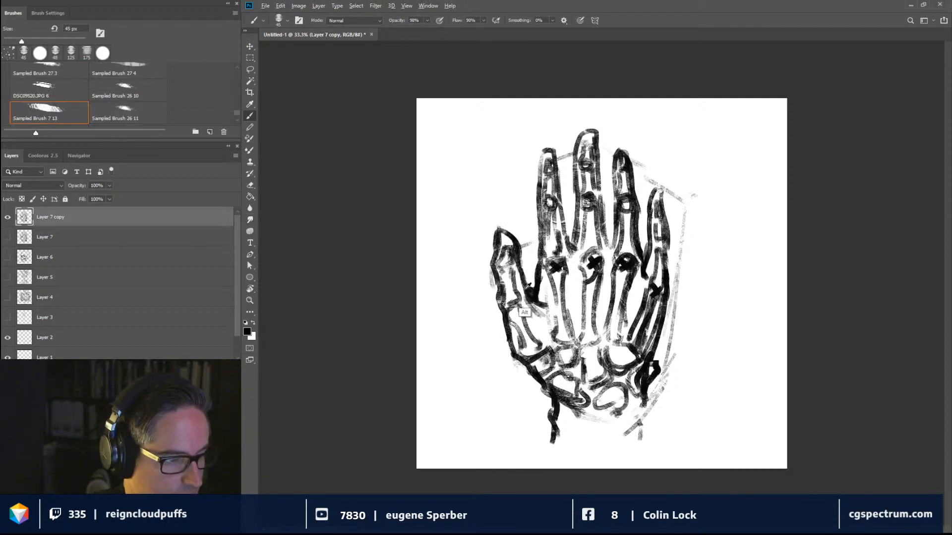
pyautogui.keyDown('alt'); pyautogui.click(514, 279); pyautogui.keyUp('alt')
pyautogui.moveTo(513, 267)
pyautogui.mouseDown()
pyautogui.moveTo(524, 299)
pyautogui.moveTo(510, 299)
pyautogui.mouseUp()
pyautogui.keyDown('alt'); pyautogui.click(520, 282); pyautogui.keyUp('alt')
pyautogui.moveTo(510, 270)
pyautogui.mouseDown()
pyautogui.moveTo(509, 300)
pyautogui.moveTo(523, 283)
pyautogui.mouseUp()
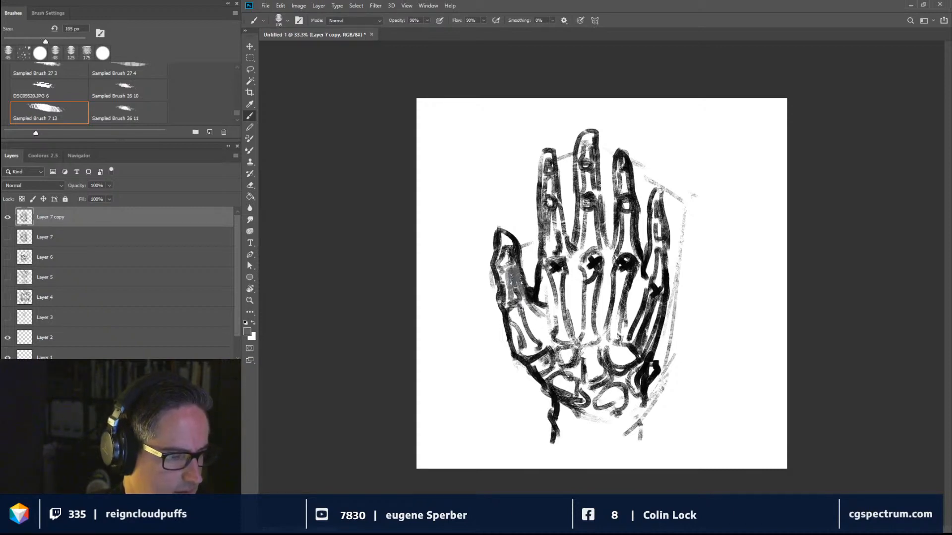
pyautogui.keyDown('alt'); pyautogui.click(524, 243); pyautogui.keyUp('alt')
pyautogui.moveTo(508, 245); pyautogui.dragTo(507, 273)
pyautogui.moveTo(509, 278); pyautogui.dragTo(511, 310)
pyautogui.moveTo(514, 247)
pyautogui.mouseDown()
pyautogui.moveTo(523, 316)
pyautogui.moveTo(558, 268)
pyautogui.moveTo(546, 164)
pyautogui.moveTo(554, 161)
pyautogui.moveTo(548, 173)
pyautogui.moveTo(596, 151)
pyautogui.moveTo(598, 257)
pyautogui.moveTo(621, 268)
pyautogui.moveTo(623, 178)
pyautogui.moveTo(612, 278)
pyautogui.moveTo(629, 258)
pyautogui.moveTo(607, 244)
pyautogui.moveTo(589, 259)
pyautogui.moveTo(553, 322)
pyautogui.moveTo(544, 362)
pyautogui.moveTo(576, 342)
pyautogui.moveTo(544, 332)
pyautogui.moveTo(564, 357)
pyautogui.moveTo(608, 340)
pyautogui.moveTo(609, 362)
pyautogui.moveTo(643, 371)
pyautogui.moveTo(653, 292)
pyautogui.moveTo(615, 340)
pyautogui.moveTo(605, 288)
pyautogui.moveTo(625, 352)
pyautogui.moveTo(665, 260)
pyautogui.moveTo(658, 196)
pyautogui.moveTo(651, 272)
pyautogui.moveTo(626, 213)
pyautogui.moveTo(621, 161)
pyautogui.moveTo(632, 209)
pyautogui.moveTo(622, 164)
pyautogui.mouseUp()
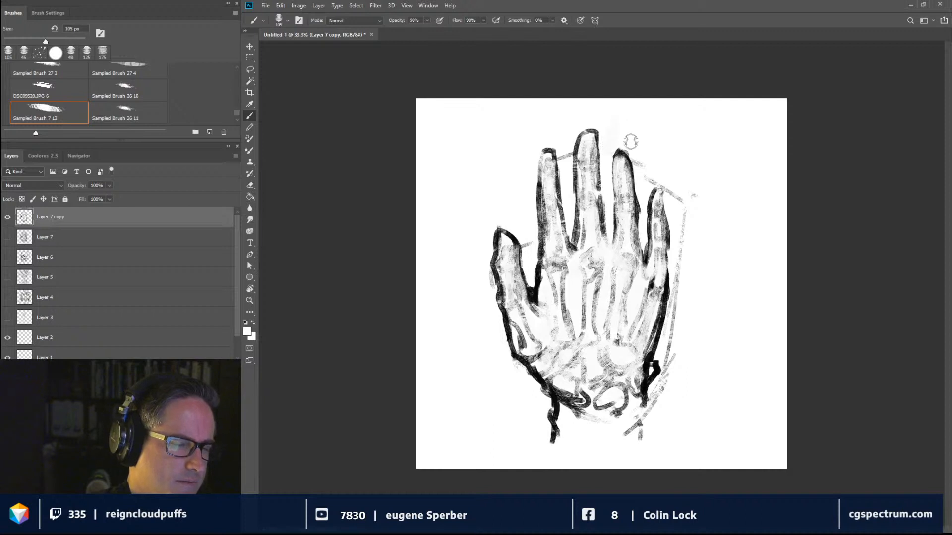
# Lighten the hand's outer contours and the gaps between the fingers with white strokes from a 100 px brush.
pyautogui.press('[')
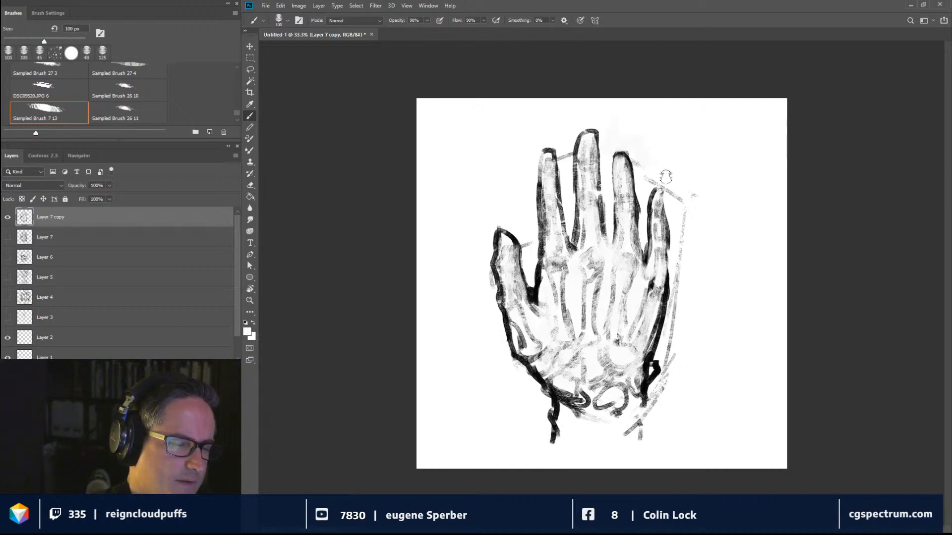
pyautogui.moveTo(665, 177)
pyautogui.mouseDown()
pyautogui.moveTo(680, 219)
pyautogui.moveTo(679, 211)
pyautogui.moveTo(676, 339)
pyautogui.moveTo(661, 377)
pyautogui.moveTo(659, 364)
pyautogui.moveTo(650, 413)
pyautogui.mouseUp()
pyautogui.moveTo(549, 401)
pyautogui.mouseDown()
pyautogui.moveTo(526, 371)
pyautogui.moveTo(551, 392)
pyautogui.moveTo(493, 248)
pyautogui.moveTo(507, 237)
pyautogui.moveTo(532, 302)
pyautogui.moveTo(536, 278)
pyautogui.mouseUp()
pyautogui.moveTo(529, 186)
pyautogui.mouseDown()
pyautogui.moveTo(540, 278)
pyautogui.moveTo(550, 154)
pyautogui.moveTo(570, 248)
pyautogui.moveTo(598, 123)
pyautogui.moveTo(606, 242)
pyautogui.mouseUp()
pyautogui.moveTo(635, 206); pyautogui.dragTo(643, 267)
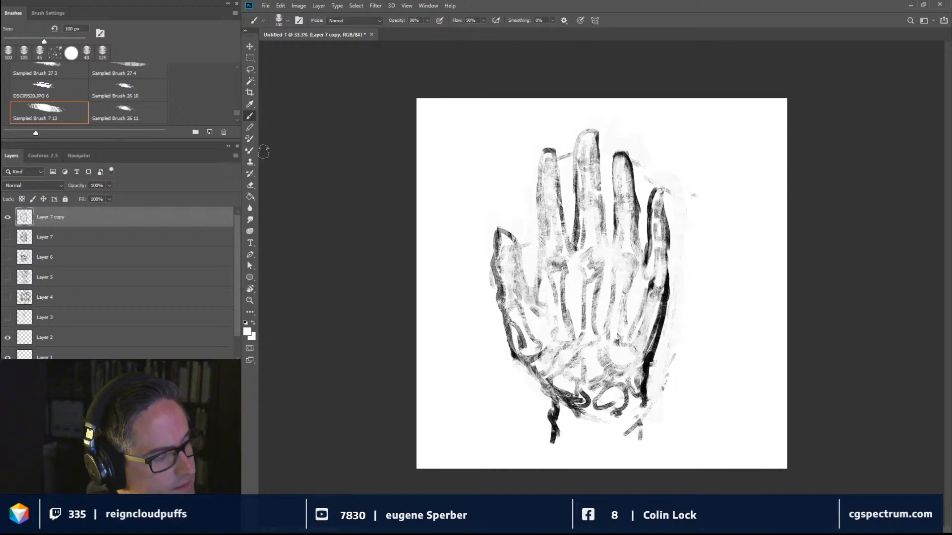
# Set the foreground colour to black, reduce the brush to 18 px and draw the index, middle and ring knuckles.
pyautogui.click(248, 333)
pyautogui.click(623, 229)
pyautogui.press('Return')
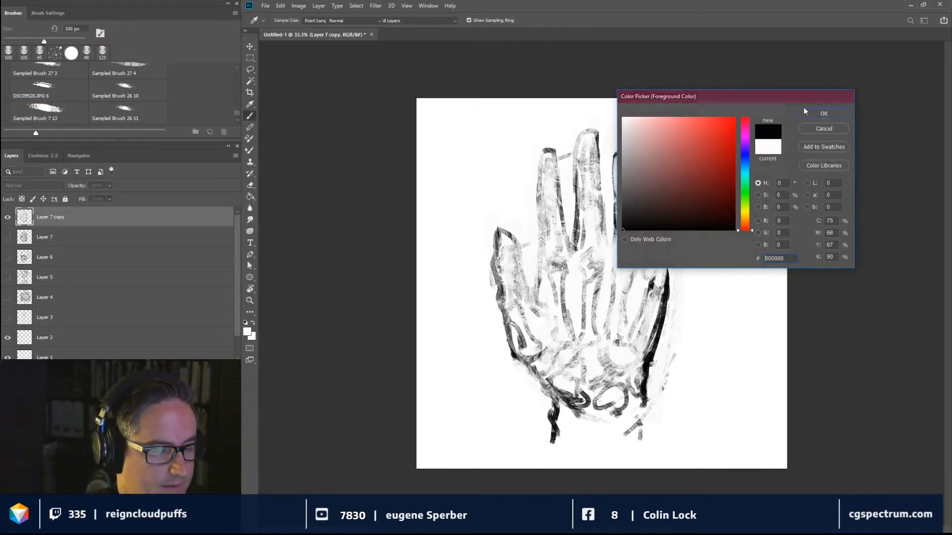
pyautogui.press('[')
pyautogui.press('[')
pyautogui.press('[')
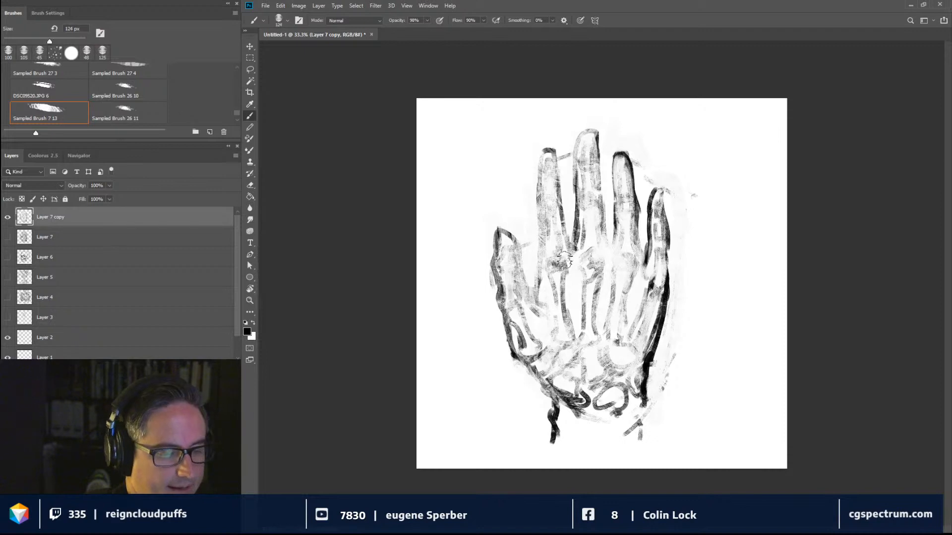
pyautogui.moveTo(572, 261)
pyautogui.mouseDown()
pyautogui.moveTo(550, 262)
pyautogui.moveTo(563, 260)
pyautogui.moveTo(564, 273)
pyautogui.moveTo(555, 258)
pyautogui.moveTo(551, 278)
pyautogui.moveTo(567, 279)
pyautogui.moveTo(593, 253)
pyautogui.moveTo(599, 278)
pyautogui.moveTo(617, 279)
pyautogui.moveTo(620, 254)
pyautogui.moveTo(631, 263)
pyautogui.mouseUp()
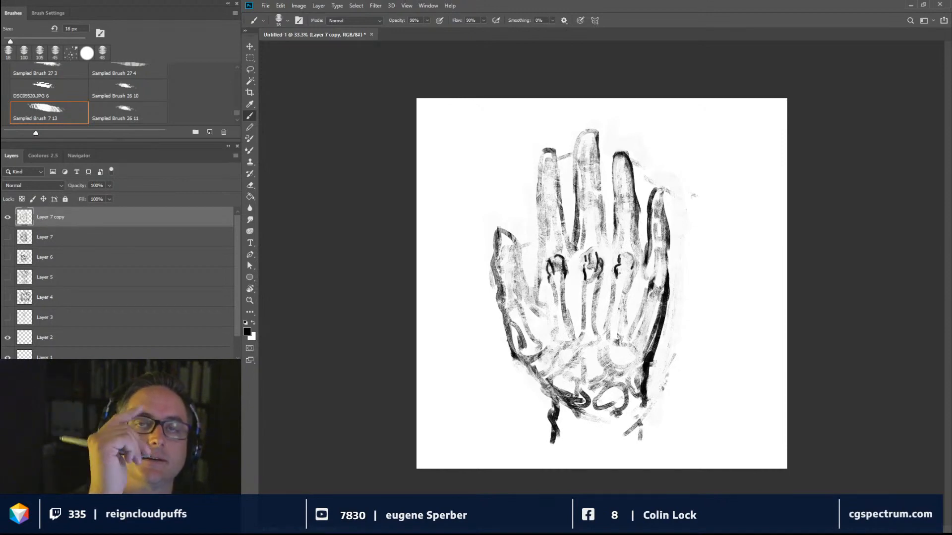
# Redraw the base of the little finger and the webbing between the fingers with dark lines.
pyautogui.moveTo(628, 256)
pyautogui.mouseDown()
pyautogui.moveTo(620, 272)
pyautogui.moveTo(657, 284)
pyautogui.mouseUp()
pyautogui.moveTo(666, 247); pyautogui.dragTo(665, 269)
pyautogui.moveTo(639, 235)
pyautogui.mouseDown()
pyautogui.moveTo(646, 275)
pyautogui.moveTo(662, 284)
pyautogui.moveTo(607, 248)
pyautogui.mouseUp()
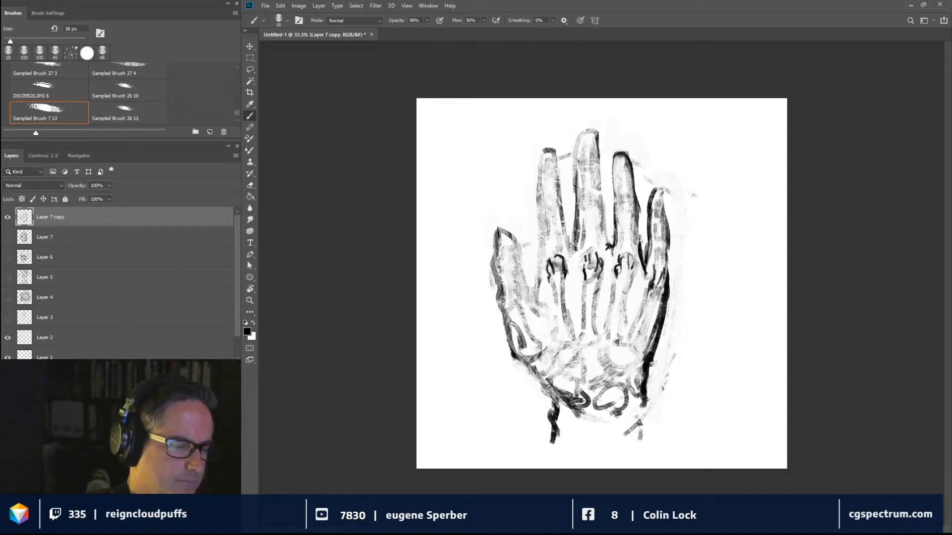
pyautogui.moveTo(567, 224); pyautogui.dragTo(577, 248)
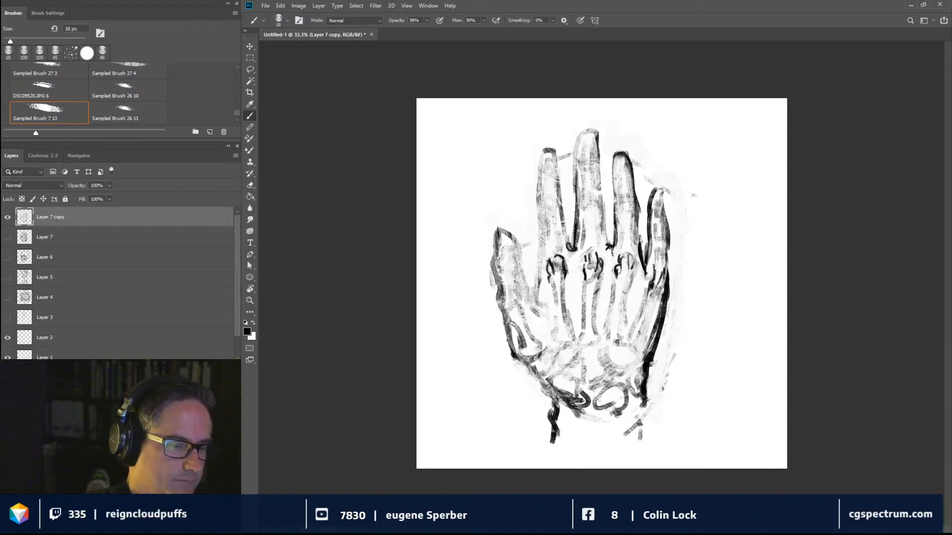
# Draw rounded marks for the middle and end joints of the index, middle and ring fingers.
pyautogui.moveTo(584, 197)
pyautogui.mouseDown()
pyautogui.moveTo(596, 193)
pyautogui.moveTo(597, 211)
pyautogui.mouseUp()
pyautogui.moveTo(541, 197); pyautogui.dragTo(555, 209)
pyautogui.moveTo(623, 203); pyautogui.dragTo(631, 208)
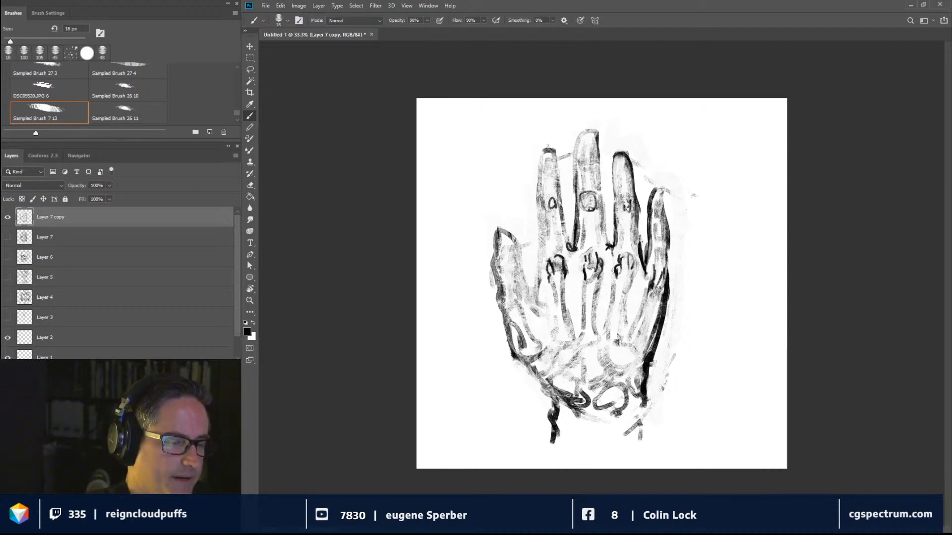
pyautogui.moveTo(544, 169)
pyautogui.mouseDown()
pyautogui.moveTo(550, 180)
pyautogui.moveTo(594, 168)
pyautogui.moveTo(626, 179)
pyautogui.mouseUp()
# Outline the index finger and thumb contours with dark lines and draw the middle fingernail.
pyautogui.moveTo(541, 243)
pyautogui.mouseDown()
pyautogui.moveTo(537, 192)
pyautogui.moveTo(539, 211)
pyautogui.mouseUp()
pyautogui.moveTo(540, 176)
pyautogui.mouseDown()
pyautogui.moveTo(539, 194)
pyautogui.moveTo(545, 147)
pyautogui.moveTo(554, 148)
pyautogui.moveTo(561, 226)
pyautogui.moveTo(539, 238)
pyautogui.moveTo(530, 302)
pyautogui.moveTo(493, 250)
pyautogui.moveTo(502, 223)
pyautogui.moveTo(511, 227)
pyautogui.moveTo(530, 298)
pyautogui.mouseUp()
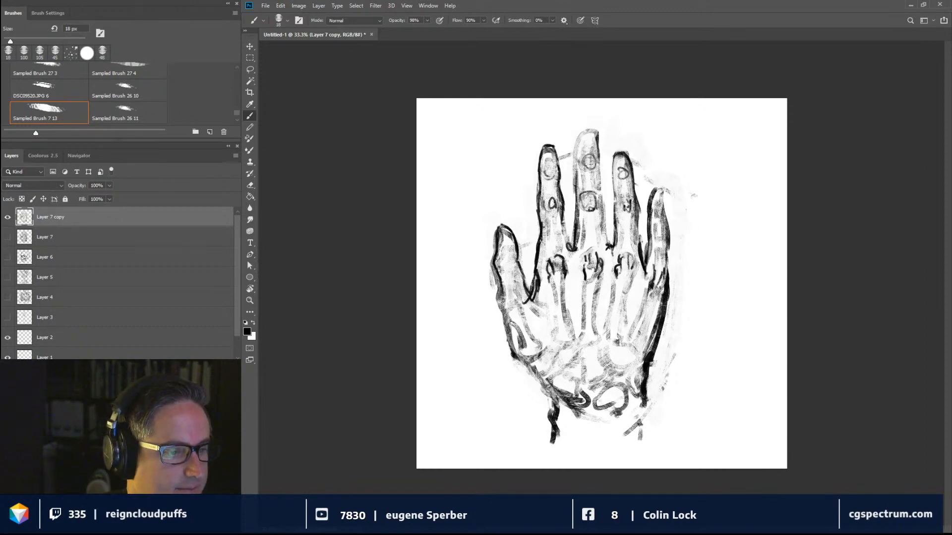
pyautogui.moveTo(592, 148)
pyautogui.mouseDown()
pyautogui.moveTo(581, 136)
pyautogui.moveTo(581, 145)
pyautogui.moveTo(591, 131)
pyautogui.moveTo(597, 146)
pyautogui.mouseUp()
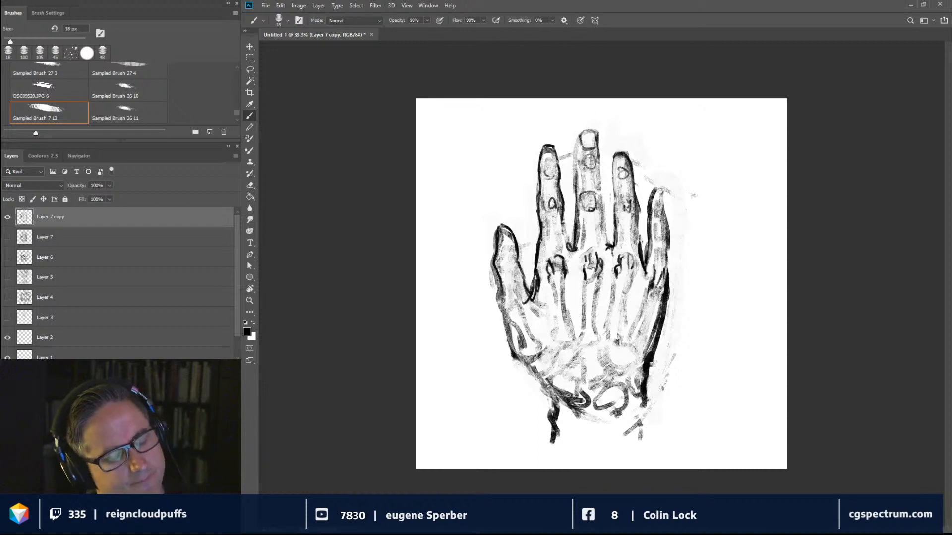
# Hide Layer 7 copy and add a new empty layer for the next study.
pyautogui.click(7, 217)
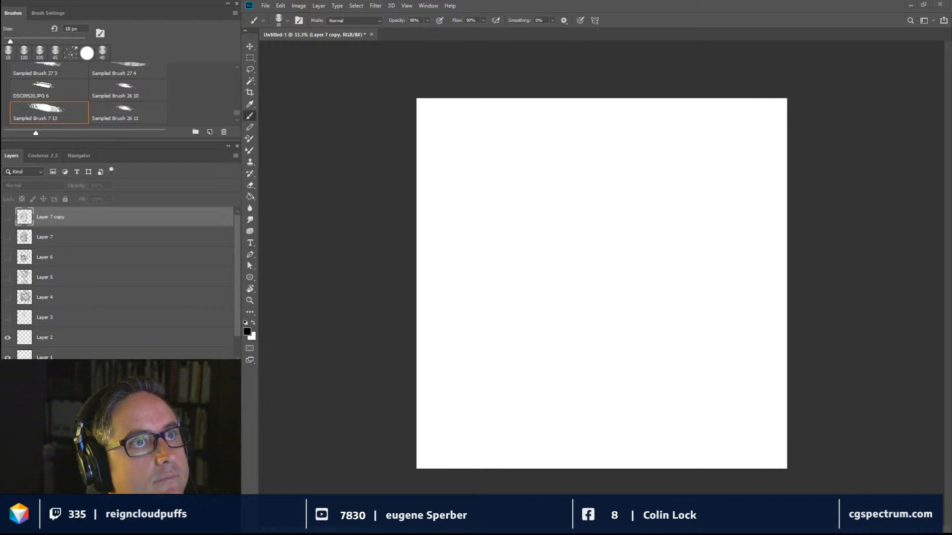
pyautogui.click(583, 220)
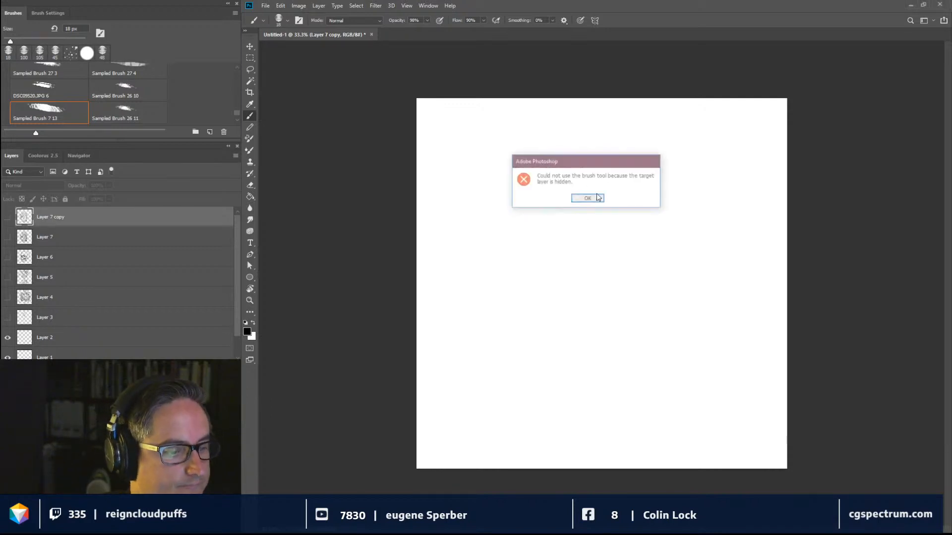
pyautogui.click(587, 198)
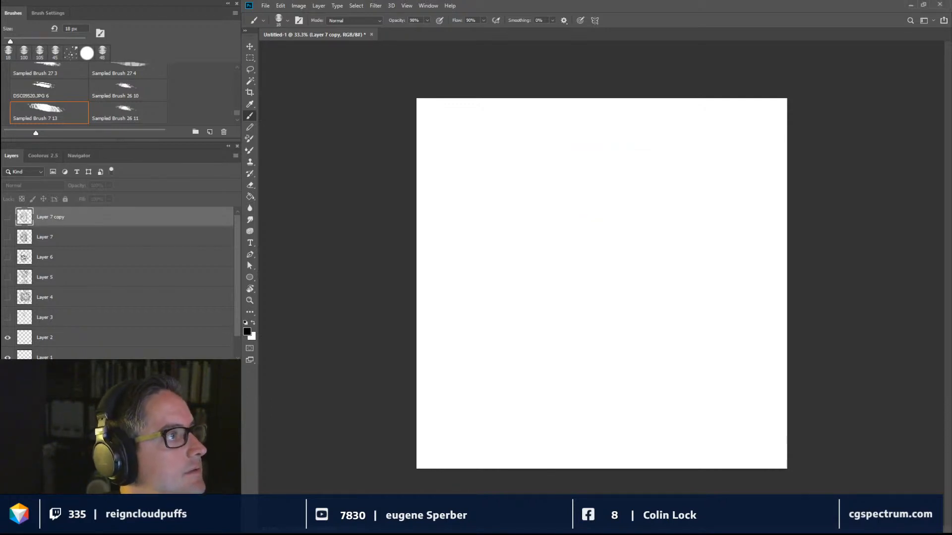
pyautogui.hotkey('ctrl', 'shift', 'alt', 'n')
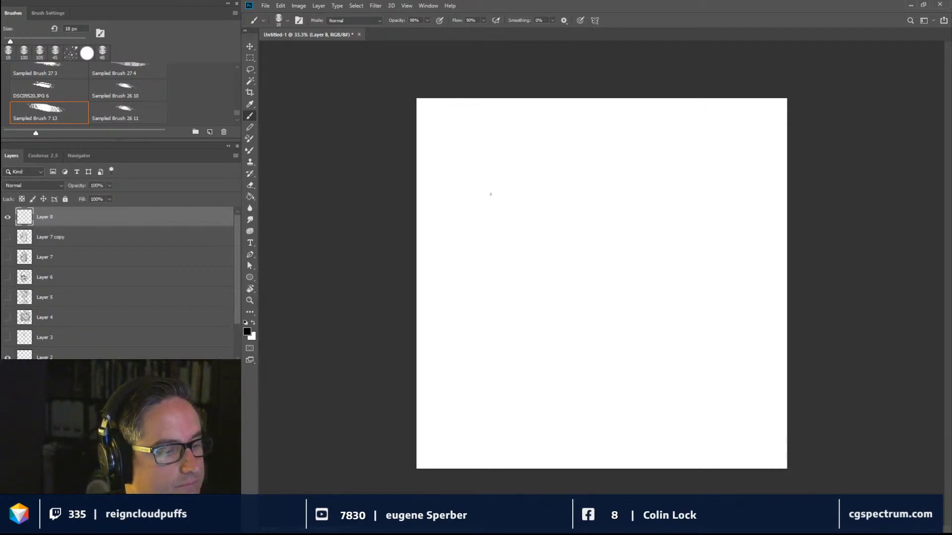
# Block in the skull's rear base curve and the jaw joint with broad textured strokes at a 78 px brush size.
pyautogui.moveTo(508, 226); pyautogui.dragTo(571, 259)
pyautogui.moveTo(523, 197)
pyautogui.mouseDown()
pyautogui.moveTo(490, 134)
pyautogui.moveTo(594, 227)
pyautogui.moveTo(643, 225)
pyautogui.moveTo(627, 216)
pyautogui.mouseUp()
pyautogui.moveTo(489, 154)
pyautogui.mouseDown()
pyautogui.moveTo(506, 182)
pyautogui.moveTo(611, 183)
pyautogui.moveTo(480, 144)
pyautogui.moveTo(618, 207)
pyautogui.moveTo(505, 118)
pyautogui.moveTo(516, 202)
pyautogui.moveTo(627, 182)
pyautogui.moveTo(564, 184)
pyautogui.moveTo(675, 199)
pyautogui.moveTo(687, 155)
pyautogui.moveTo(681, 183)
pyautogui.moveTo(690, 169)
pyautogui.moveTo(712, 176)
pyautogui.moveTo(714, 162)
pyautogui.moveTo(700, 180)
pyautogui.moveTo(695, 152)
pyautogui.moveTo(726, 174)
pyautogui.moveTo(723, 184)
pyautogui.moveTo(709, 177)
pyautogui.moveTo(714, 193)
pyautogui.moveTo(728, 168)
pyautogui.mouseUp()
pyautogui.moveTo(716, 165)
pyautogui.mouseDown()
pyautogui.moveTo(715, 128)
pyautogui.moveTo(733, 125)
pyautogui.moveTo(735, 90)
pyautogui.moveTo(755, 152)
pyautogui.moveTo(746, 178)
pyautogui.moveTo(755, 153)
pyautogui.moveTo(740, 173)
pyautogui.moveTo(742, 150)
pyautogui.moveTo(740, 194)
pyautogui.moveTo(716, 198)
pyautogui.moveTo(721, 277)
pyautogui.mouseUp()
pyautogui.moveTo(719, 205); pyautogui.dragTo(718, 288)
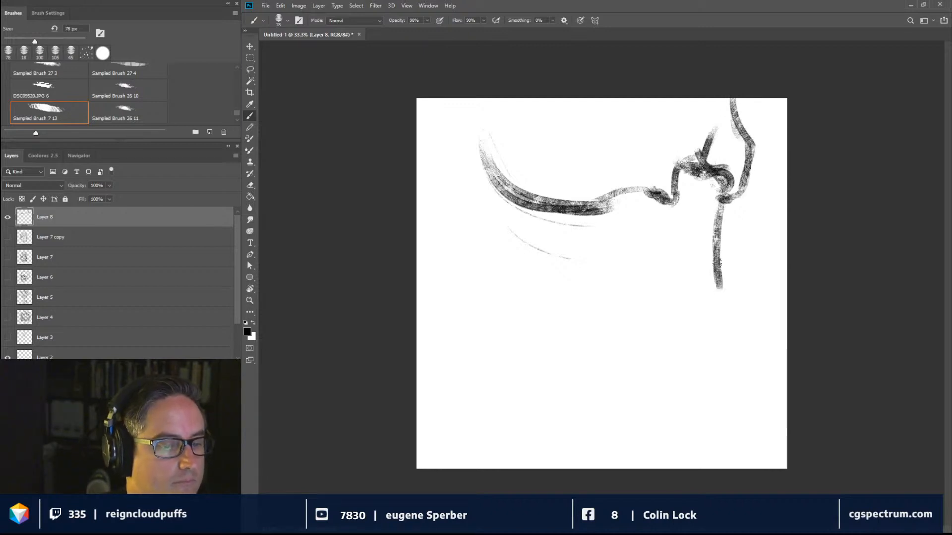
# Draw the jaw's rear and lower edges, a vertical neck guide, and the underside of the skull base with a 12 px brush.
pyautogui.moveTo(676, 194)
pyautogui.mouseDown()
pyautogui.moveTo(703, 173)
pyautogui.moveTo(693, 206)
pyautogui.moveTo(689, 192)
pyautogui.mouseUp()
pyautogui.moveTo(703, 242)
pyautogui.mouseDown()
pyautogui.moveTo(692, 205)
pyautogui.moveTo(693, 277)
pyautogui.moveTo(714, 300)
pyautogui.moveTo(683, 314)
pyautogui.moveTo(715, 312)
pyautogui.moveTo(645, 303)
pyautogui.mouseUp()
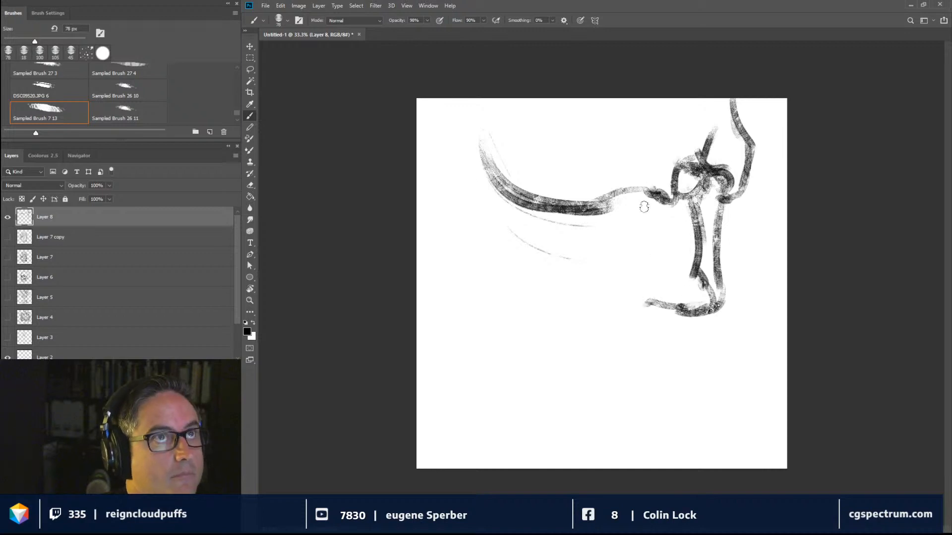
pyautogui.moveTo(648, 198); pyautogui.dragTo(639, 326)
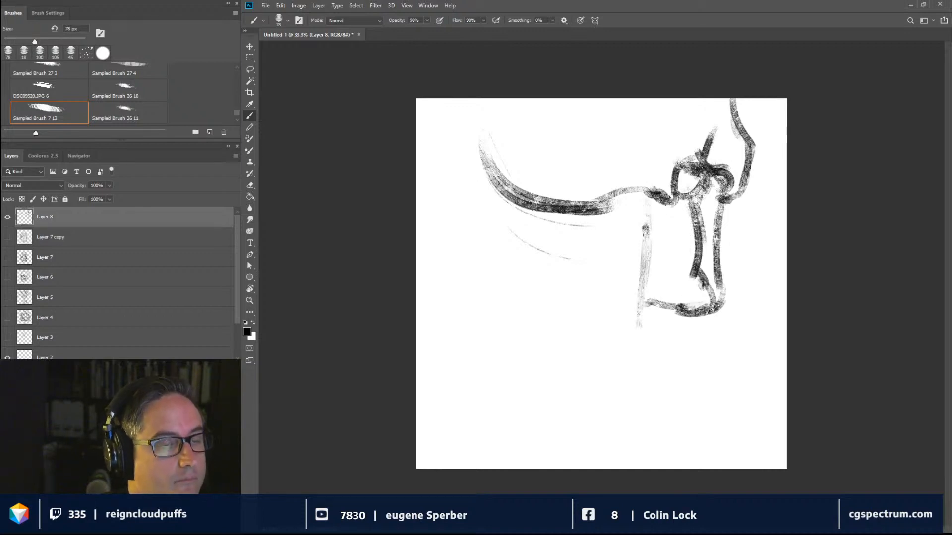
pyautogui.moveTo(637, 198)
pyautogui.mouseDown()
pyautogui.moveTo(663, 213)
pyautogui.moveTo(563, 231)
pyautogui.moveTo(634, 218)
pyautogui.mouseUp()
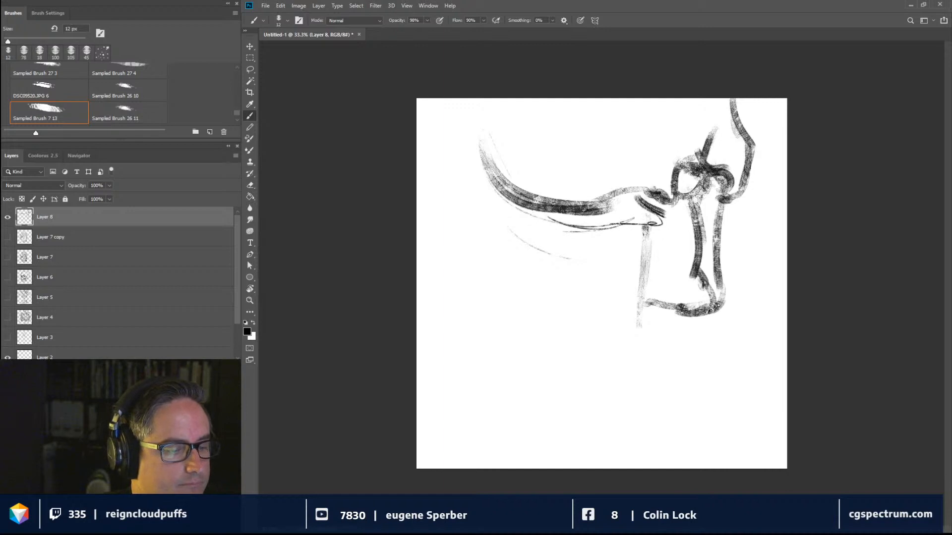
# Sketch thin vertical guide lines for the back and front of the neck spine below the skull base.
pyautogui.moveTo(554, 214)
pyautogui.mouseDown()
pyautogui.moveTo(571, 216)
pyautogui.moveTo(558, 342)
pyautogui.mouseUp()
pyautogui.moveTo(543, 248); pyautogui.dragTo(542, 269)
pyautogui.moveTo(547, 221); pyautogui.dragTo(540, 315)
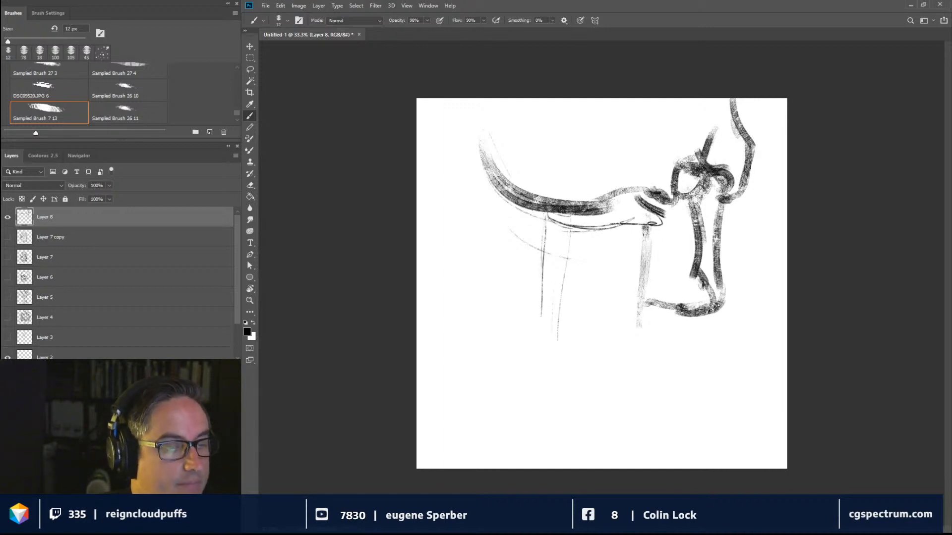
pyautogui.moveTo(550, 231); pyautogui.dragTo(546, 277)
pyautogui.moveTo(559, 212); pyautogui.dragTo(546, 346)
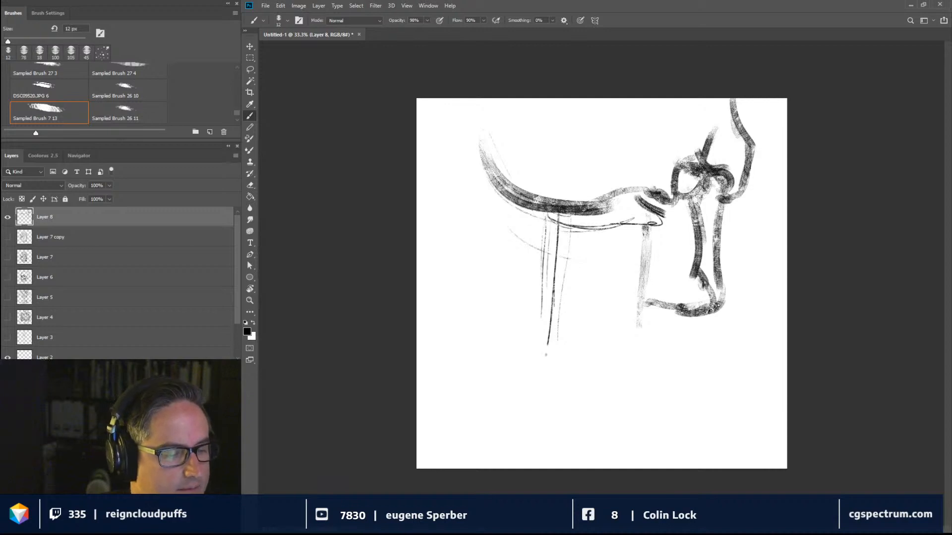
pyautogui.moveTo(568, 234); pyautogui.dragTo(563, 348)
pyautogui.moveTo(643, 254)
pyautogui.mouseDown()
pyautogui.moveTo(645, 329)
pyautogui.moveTo(644, 301)
pyautogui.mouseUp()
pyautogui.moveTo(644, 301); pyautogui.dragTo(646, 352)
pyautogui.moveTo(644, 250); pyautogui.dragTo(643, 272)
pyautogui.moveTo(646, 302); pyautogui.dragTo(647, 327)
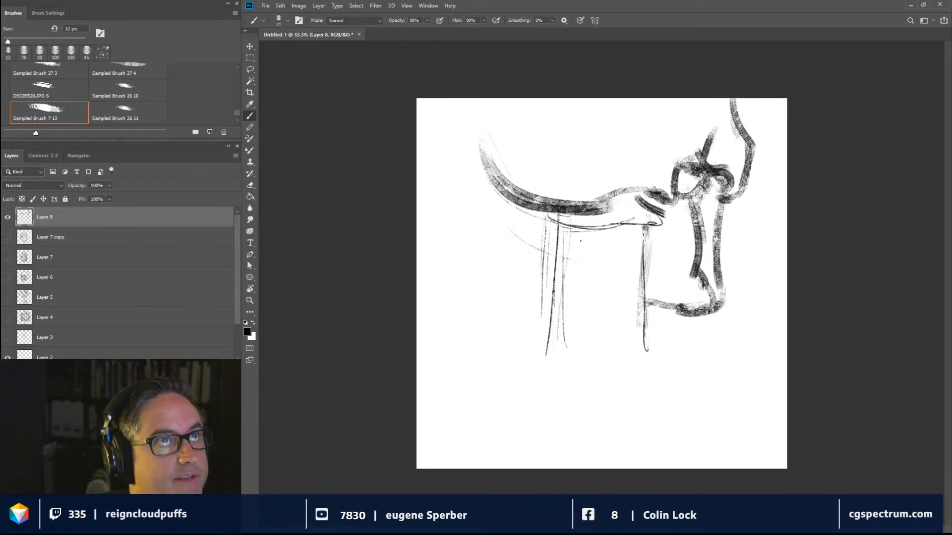
# Outline the top neck vertebra and draw a descending series of curved lines dividing the vertebrae beneath it.
pyautogui.moveTo(569, 233)
pyautogui.mouseDown()
pyautogui.moveTo(566, 260)
pyautogui.moveTo(643, 252)
pyautogui.moveTo(635, 222)
pyautogui.moveTo(582, 227)
pyautogui.moveTo(561, 244)
pyautogui.moveTo(561, 261)
pyautogui.moveTo(575, 259)
pyautogui.moveTo(551, 247)
pyautogui.moveTo(632, 222)
pyautogui.moveTo(621, 228)
pyautogui.mouseUp()
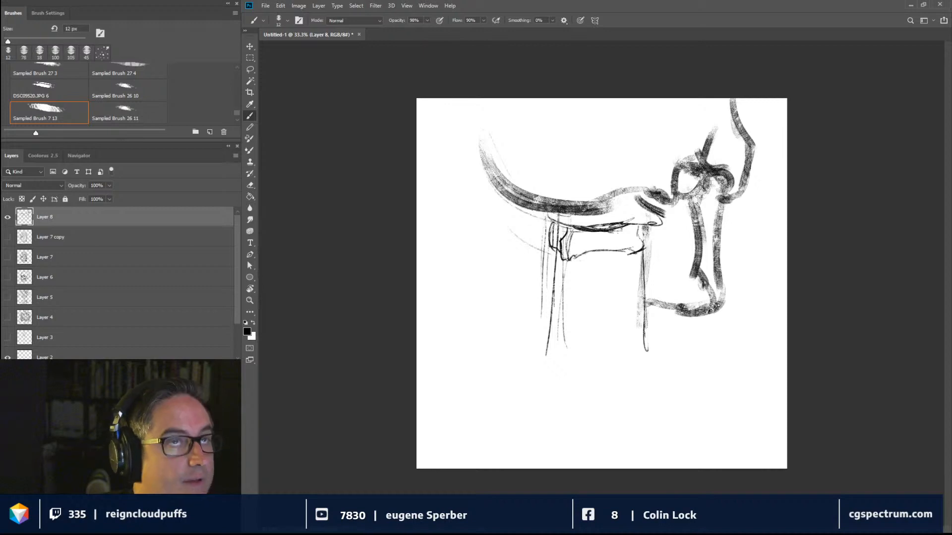
pyautogui.moveTo(568, 284); pyautogui.dragTo(617, 266)
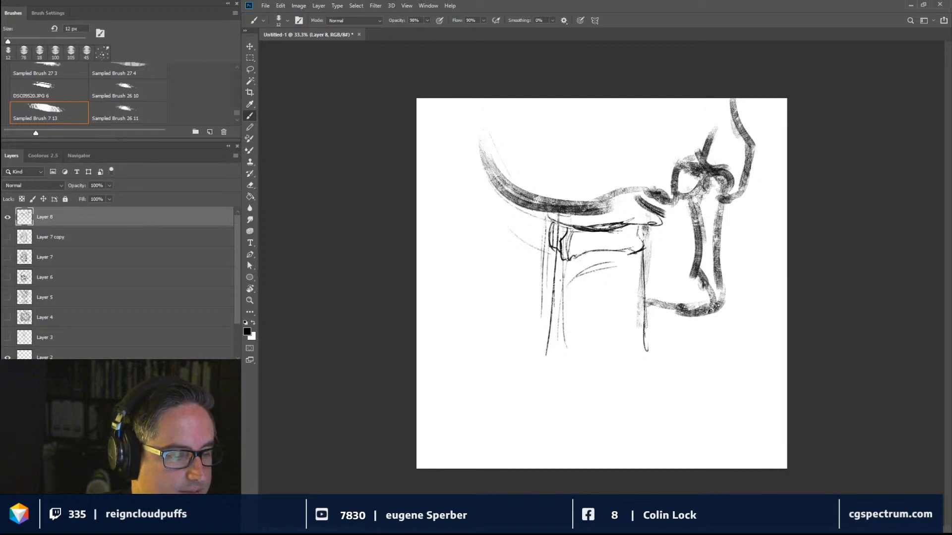
pyautogui.moveTo(558, 268)
pyautogui.mouseDown()
pyautogui.moveTo(557, 311)
pyautogui.moveTo(565, 314)
pyautogui.mouseUp()
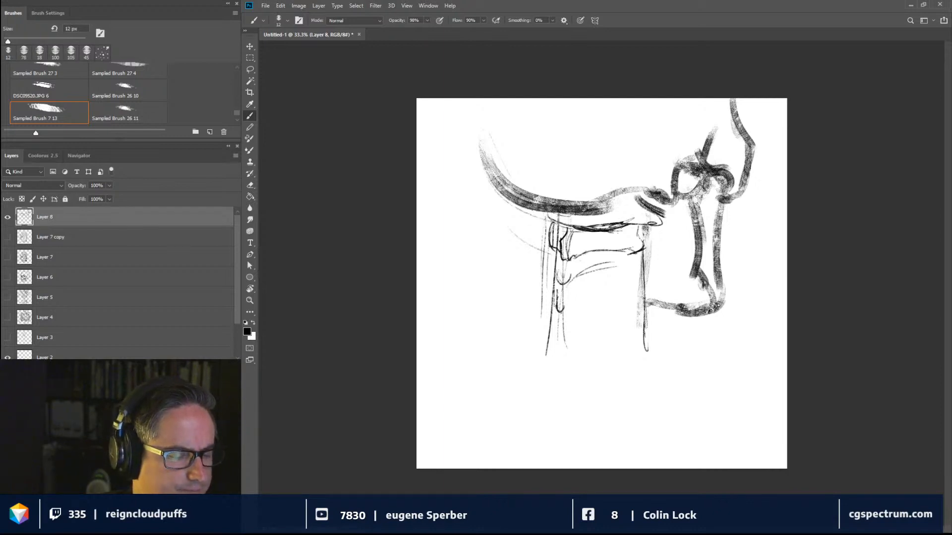
pyautogui.moveTo(559, 258)
pyautogui.mouseDown()
pyautogui.moveTo(565, 280)
pyautogui.moveTo(631, 268)
pyautogui.mouseUp()
pyautogui.moveTo(571, 306)
pyautogui.mouseDown()
pyautogui.moveTo(618, 291)
pyautogui.moveTo(594, 293)
pyautogui.moveTo(608, 293)
pyautogui.mouseUp()
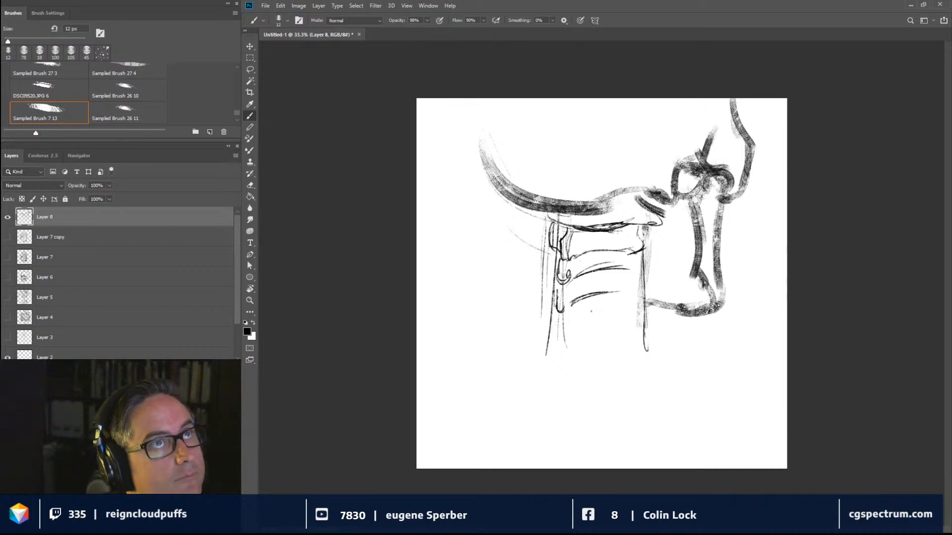
pyautogui.moveTo(572, 325); pyautogui.dragTo(597, 315)
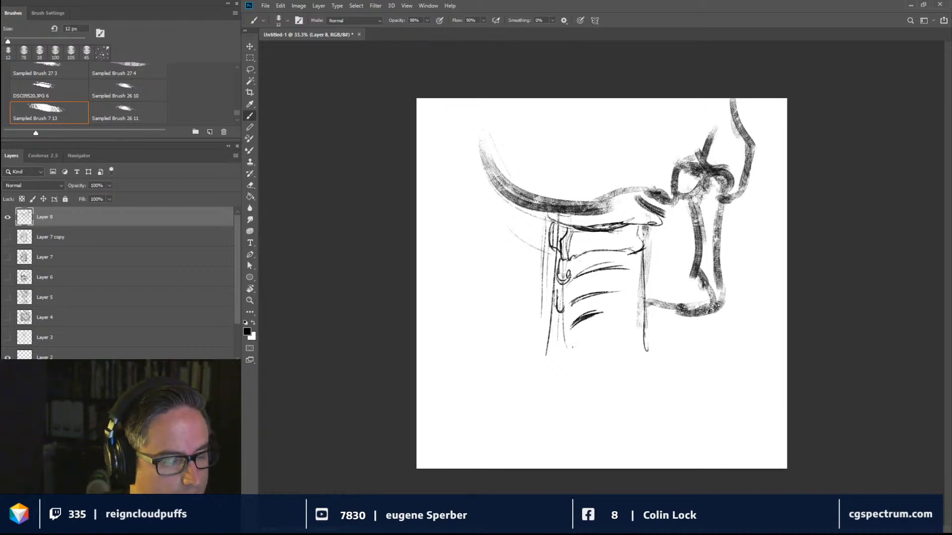
pyautogui.moveTo(571, 349); pyautogui.dragTo(600, 329)
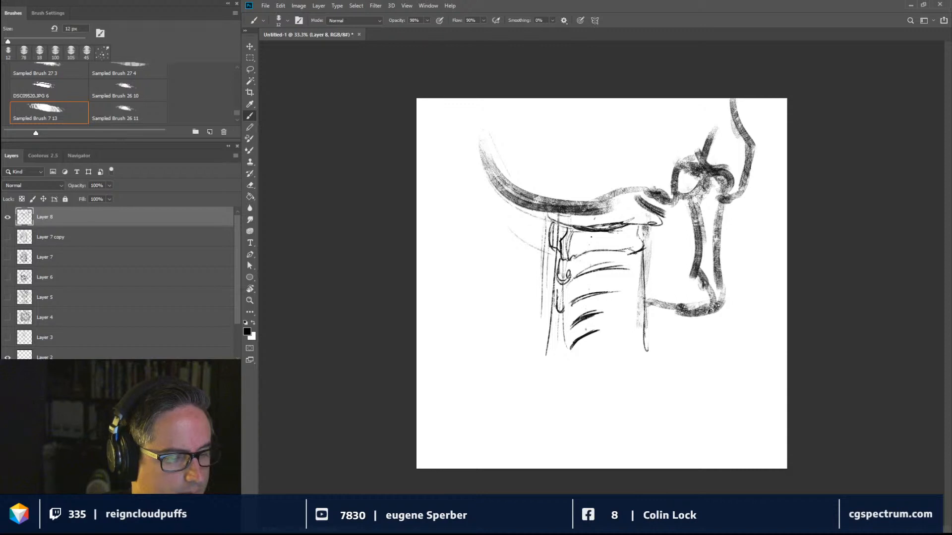
# Draw rounded rear projections down to the lowest neck vertebra and darken and lengthen the curves leading from them.
pyautogui.moveTo(571, 367)
pyautogui.mouseDown()
pyautogui.moveTo(597, 354)
pyautogui.moveTo(538, 383)
pyautogui.moveTo(549, 394)
pyautogui.moveTo(552, 360)
pyautogui.moveTo(563, 356)
pyautogui.mouseUp()
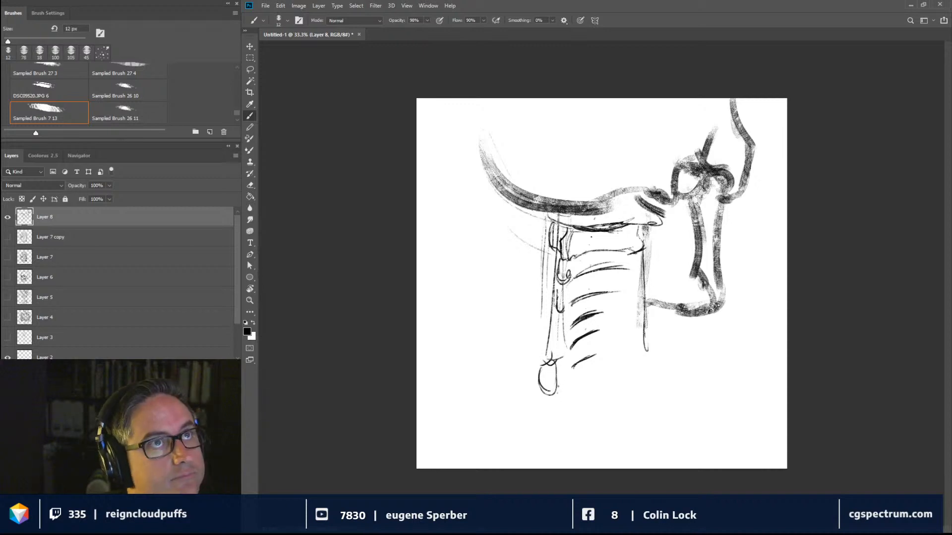
pyautogui.moveTo(554, 396); pyautogui.dragTo(578, 364)
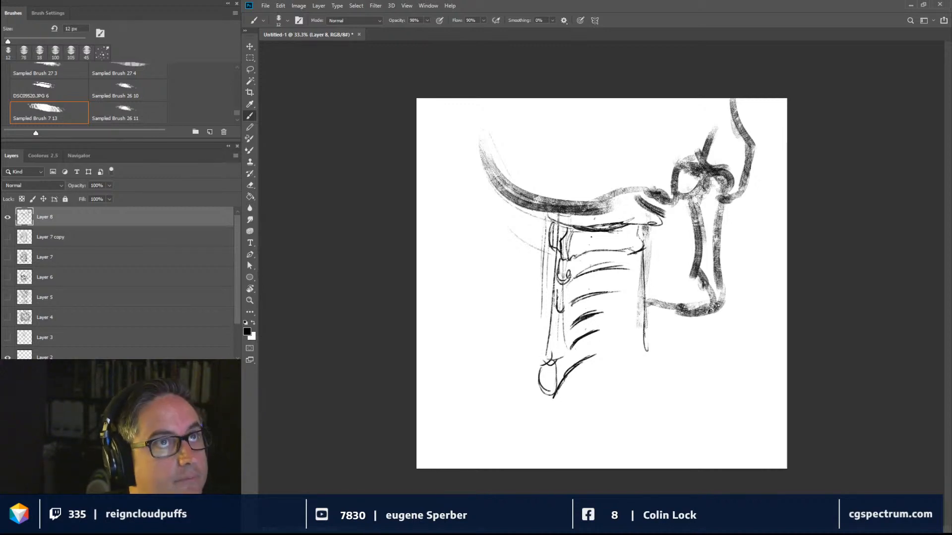
pyautogui.moveTo(554, 323)
pyautogui.mouseDown()
pyautogui.moveTo(545, 352)
pyautogui.moveTo(562, 338)
pyautogui.mouseUp()
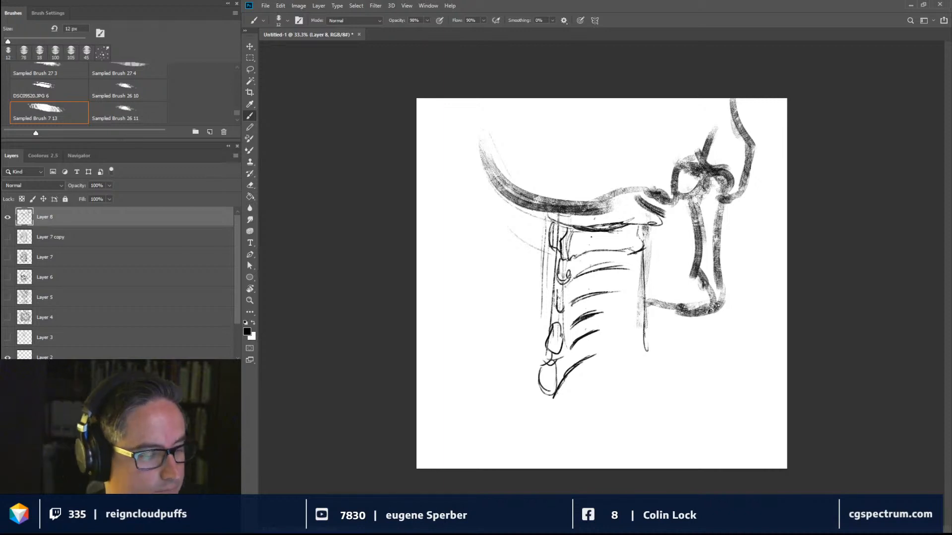
pyautogui.moveTo(557, 293)
pyautogui.mouseDown()
pyautogui.moveTo(559, 314)
pyautogui.moveTo(608, 267)
pyautogui.moveTo(597, 292)
pyautogui.mouseUp()
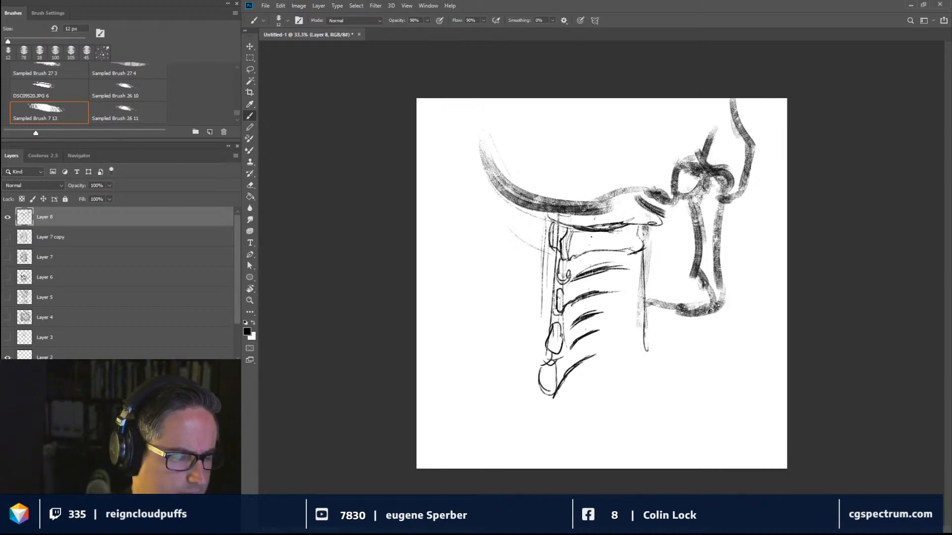
pyautogui.moveTo(568, 348)
pyautogui.mouseDown()
pyautogui.moveTo(581, 340)
pyautogui.moveTo(569, 349)
pyautogui.moveTo(628, 352)
pyautogui.moveTo(616, 329)
pyautogui.moveTo(627, 330)
pyautogui.moveTo(627, 312)
pyautogui.mouseUp()
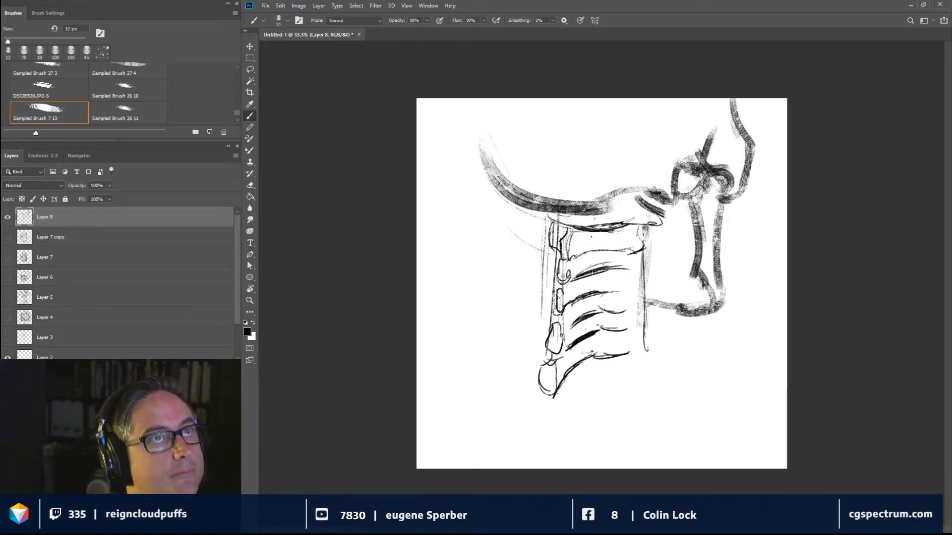
# Add vertical guides through the vertebral bodies and extend the dividing curves to the front of the spine with darker strokes.
pyautogui.moveTo(609, 232); pyautogui.dragTo(610, 244)
pyautogui.moveTo(602, 308); pyautogui.dragTo(596, 369)
pyautogui.moveTo(637, 233); pyautogui.dragTo(631, 358)
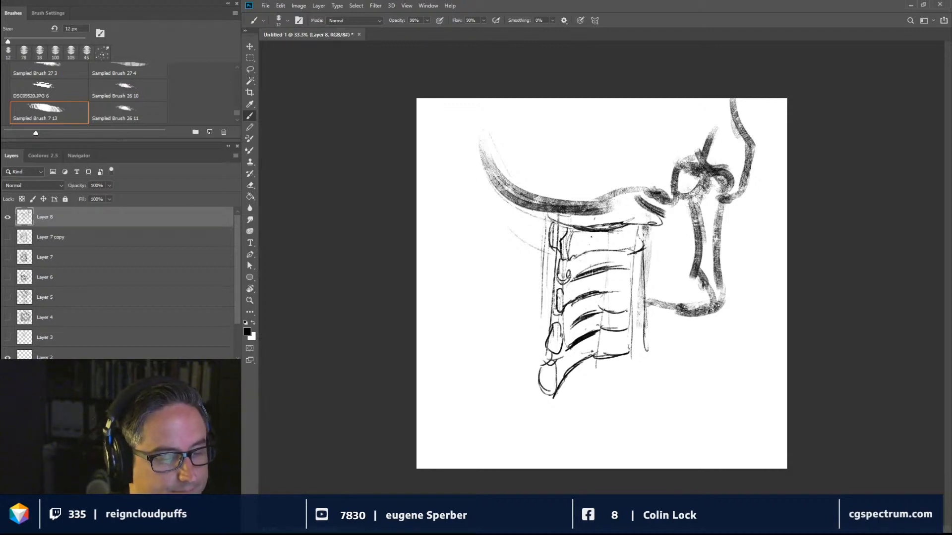
pyautogui.moveTo(607, 311)
pyautogui.mouseDown()
pyautogui.moveTo(640, 305)
pyautogui.moveTo(641, 282)
pyautogui.mouseUp()
pyautogui.moveTo(613, 271); pyautogui.dragTo(641, 261)
pyautogui.moveTo(626, 265); pyautogui.dragTo(641, 257)
pyautogui.moveTo(615, 243); pyautogui.dragTo(626, 240)
pyautogui.moveTo(608, 314)
pyautogui.mouseDown()
pyautogui.moveTo(635, 305)
pyautogui.moveTo(640, 319)
pyautogui.mouseUp()
pyautogui.moveTo(606, 330); pyautogui.dragTo(631, 323)
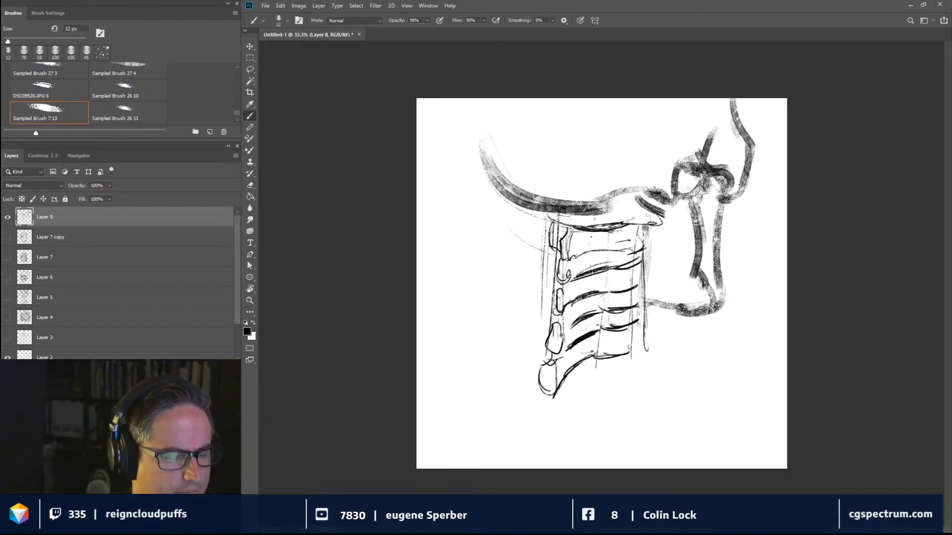
pyautogui.moveTo(607, 355); pyautogui.dragTo(638, 343)
pyautogui.moveTo(612, 352); pyautogui.dragTo(634, 346)
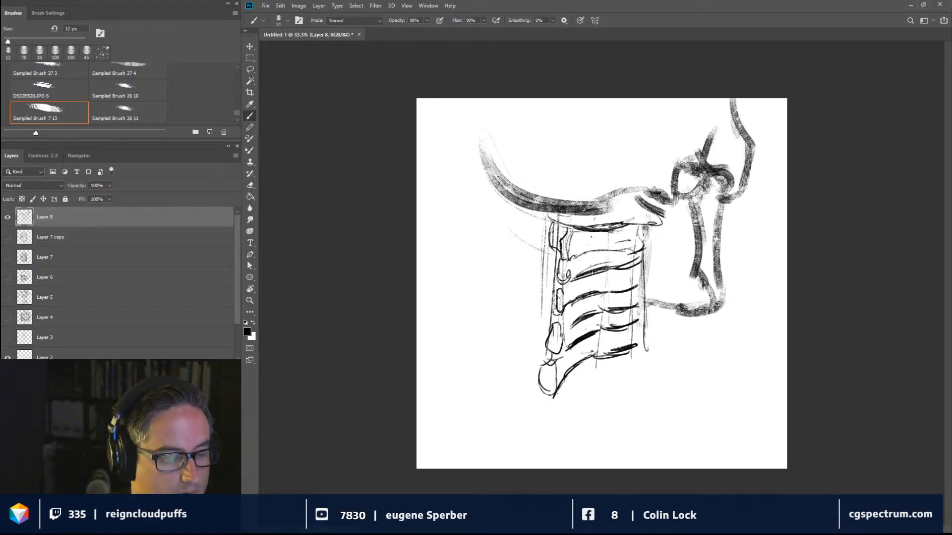
# Contour the jagged front edges of the neck vertebrae from the skull base down to the lowest one.
pyautogui.moveTo(636, 310)
pyautogui.mouseDown()
pyautogui.moveTo(631, 325)
pyautogui.moveTo(636, 226)
pyautogui.mouseUp()
pyautogui.moveTo(632, 238); pyautogui.dragTo(616, 228)
pyautogui.moveTo(622, 242)
pyautogui.mouseDown()
pyautogui.moveTo(615, 230)
pyautogui.moveTo(645, 238)
pyautogui.moveTo(648, 261)
pyautogui.moveTo(638, 271)
pyautogui.mouseUp()
pyautogui.moveTo(648, 268)
pyautogui.mouseDown()
pyautogui.moveTo(637, 339)
pyautogui.moveTo(624, 361)
pyautogui.mouseUp()
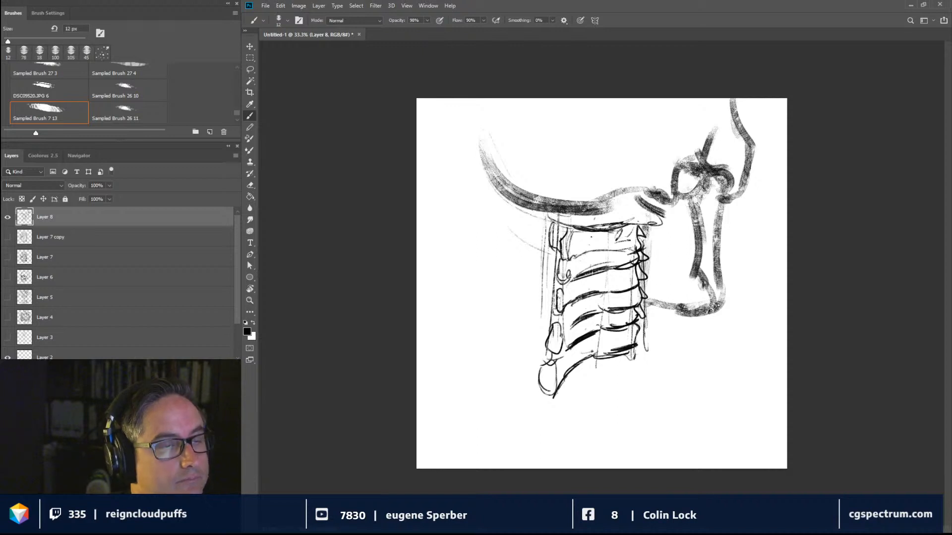
# Outline the stepped bony projections along the back of the neck vertebrae with dark lines.
pyautogui.moveTo(556, 275); pyautogui.dragTo(550, 246)
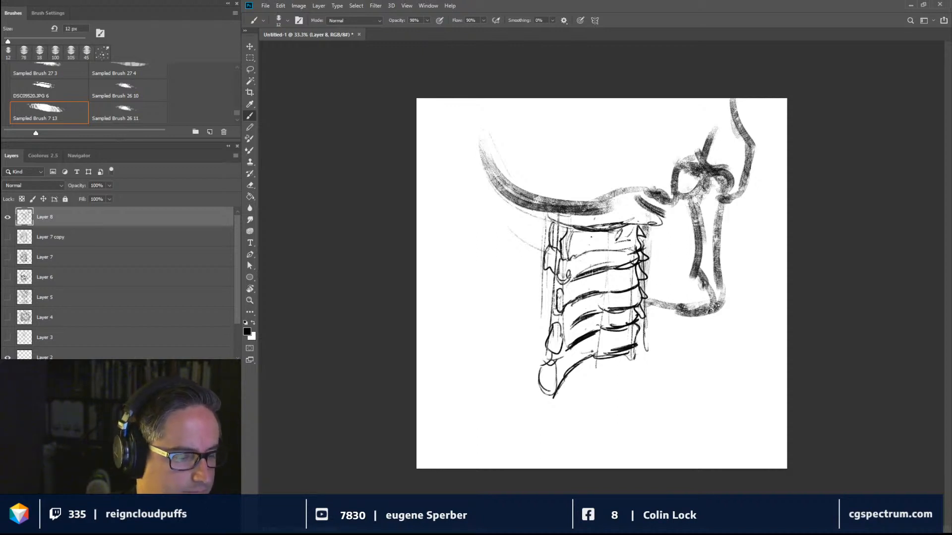
pyautogui.moveTo(554, 301); pyautogui.dragTo(544, 269)
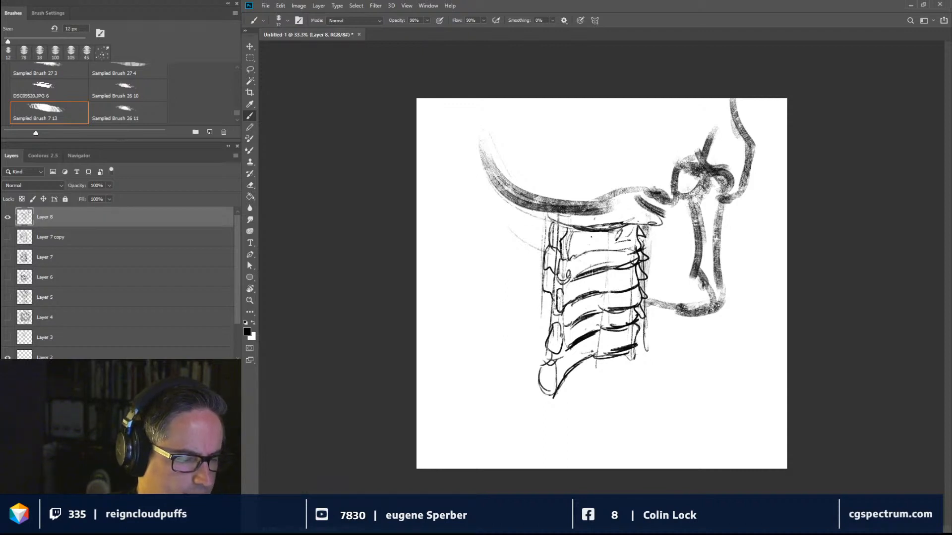
pyautogui.moveTo(558, 285)
pyautogui.mouseDown()
pyautogui.moveTo(549, 331)
pyautogui.moveTo(559, 332)
pyautogui.moveTo(550, 322)
pyautogui.moveTo(545, 360)
pyautogui.moveTo(559, 338)
pyautogui.mouseUp()
pyautogui.moveTo(558, 305)
pyautogui.mouseDown()
pyautogui.moveTo(551, 349)
pyautogui.moveTo(559, 288)
pyautogui.moveTo(545, 355)
pyautogui.moveTo(561, 329)
pyautogui.mouseUp()
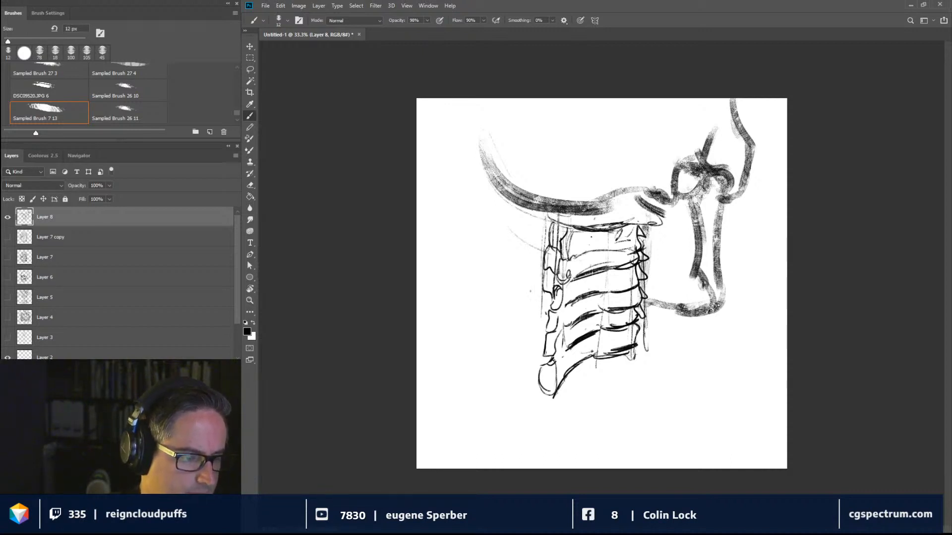
pyautogui.moveTo(552, 302); pyautogui.dragTo(541, 269)
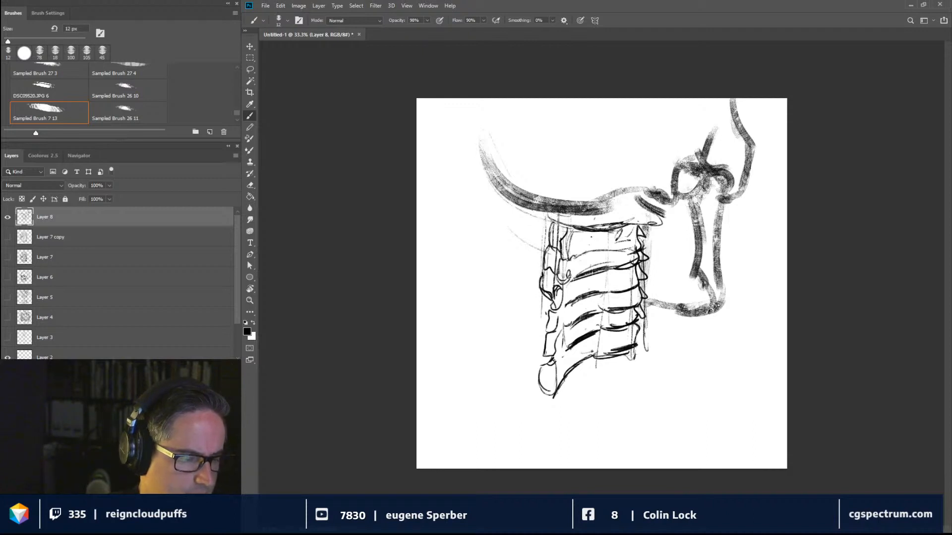
pyautogui.moveTo(546, 323)
pyautogui.mouseDown()
pyautogui.moveTo(537, 293)
pyautogui.moveTo(535, 322)
pyautogui.mouseUp()
pyautogui.moveTo(542, 371)
pyautogui.mouseDown()
pyautogui.moveTo(531, 334)
pyautogui.moveTo(531, 359)
pyautogui.mouseUp()
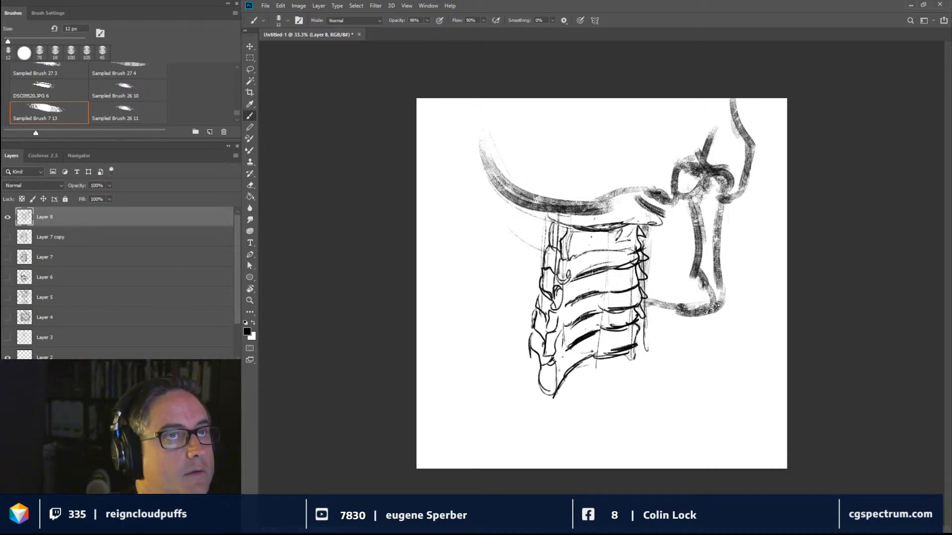
# Draw curves below the lowest vertebra and sloping forward from the neck base, plus thin cross lines between spine and jaw.
pyautogui.moveTo(568, 402)
pyautogui.mouseDown()
pyautogui.moveTo(627, 365)
pyautogui.moveTo(713, 362)
pyautogui.mouseUp()
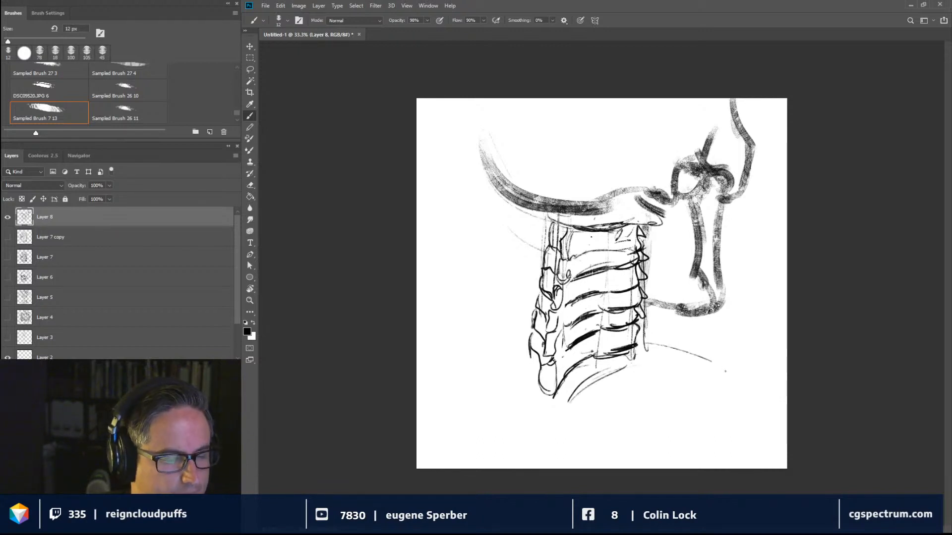
pyautogui.moveTo(639, 336); pyautogui.dragTo(738, 370)
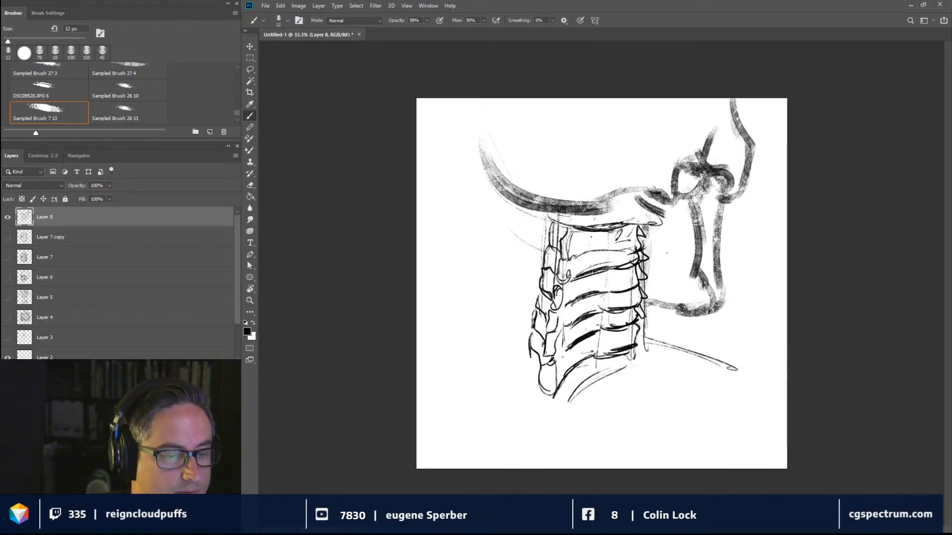
pyautogui.moveTo(695, 256); pyautogui.dragTo(649, 249)
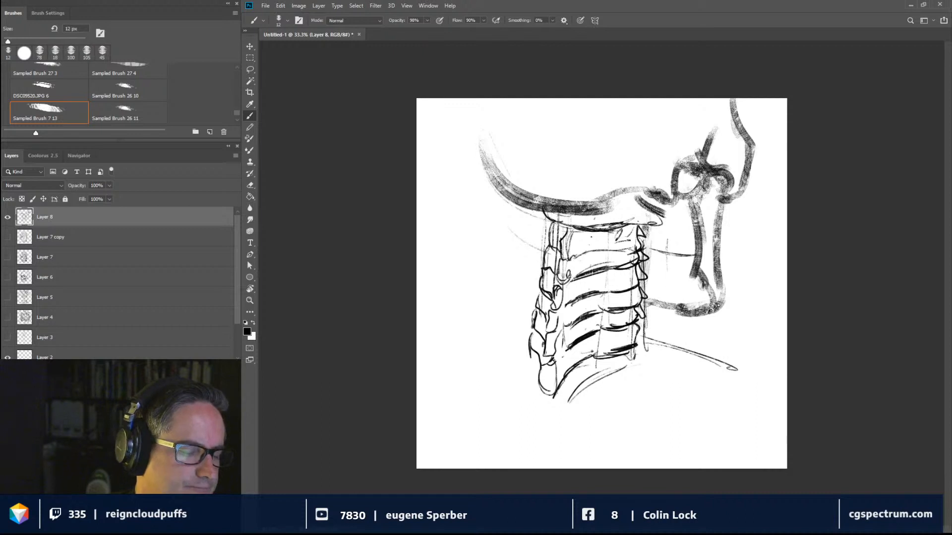
# Reinforce the vertebrae's dividing curves, their joins to the rear projections, and the back edges of the vertebral bodies.
pyautogui.moveTo(557, 256)
pyautogui.mouseDown()
pyautogui.moveTo(557, 280)
pyautogui.moveTo(587, 269)
pyautogui.mouseUp()
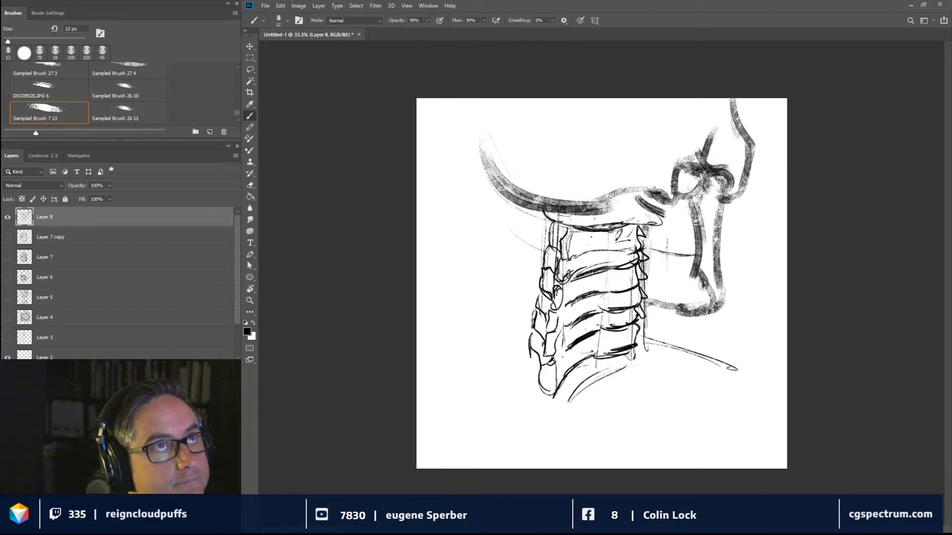
pyautogui.moveTo(573, 256); pyautogui.dragTo(606, 248)
pyautogui.moveTo(574, 279)
pyautogui.mouseDown()
pyautogui.moveTo(594, 270)
pyautogui.moveTo(559, 309)
pyautogui.moveTo(573, 312)
pyautogui.mouseUp()
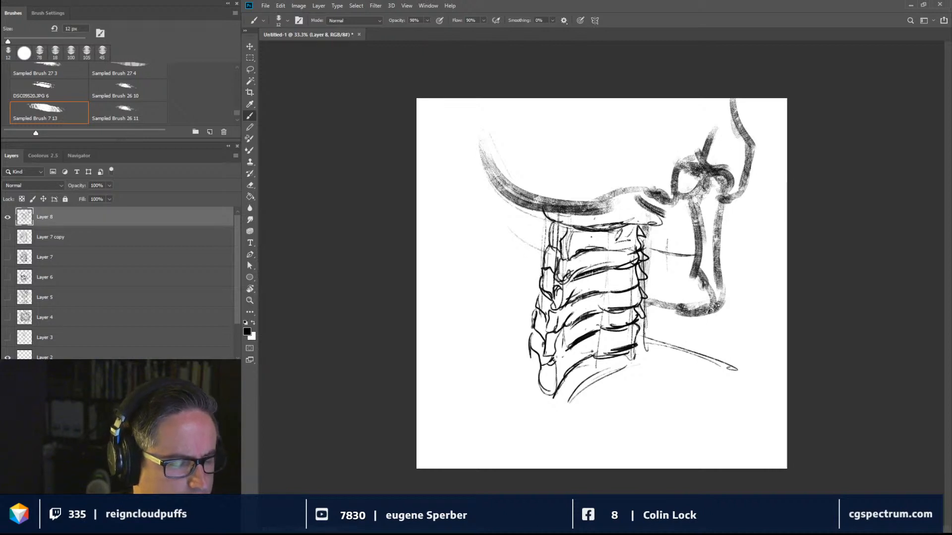
pyautogui.moveTo(553, 357); pyautogui.dragTo(571, 333)
pyautogui.moveTo(558, 384); pyautogui.dragTo(567, 357)
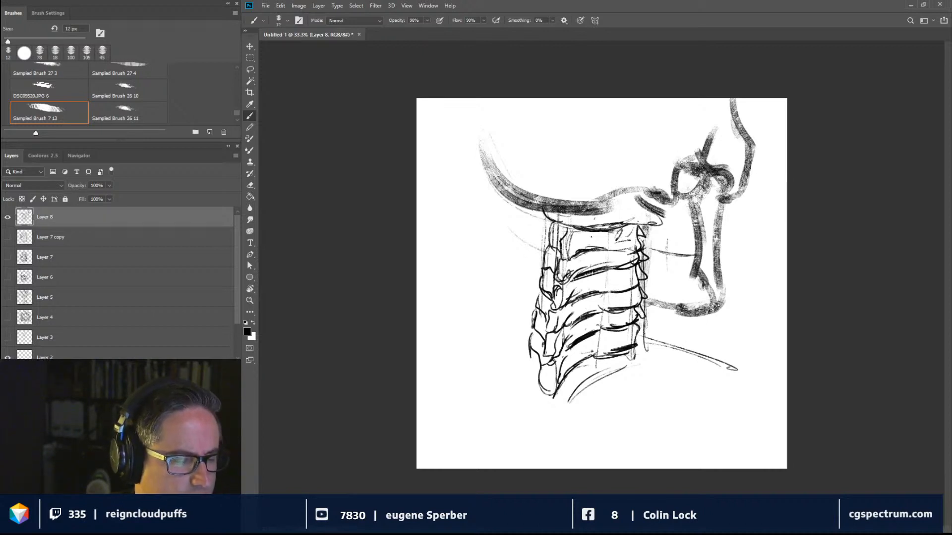
pyautogui.moveTo(566, 258); pyautogui.dragTo(585, 244)
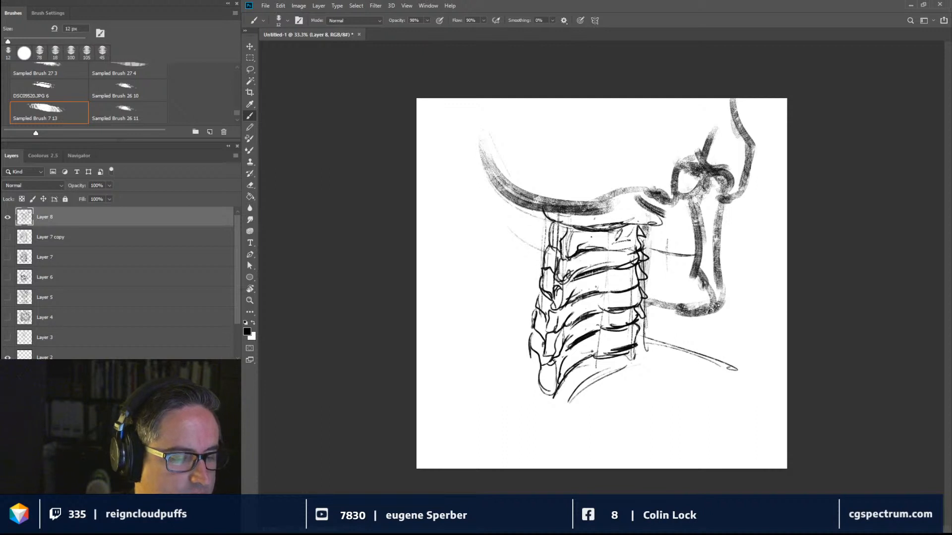
pyautogui.moveTo(598, 287)
pyautogui.mouseDown()
pyautogui.moveTo(610, 292)
pyautogui.moveTo(606, 310)
pyautogui.mouseUp()
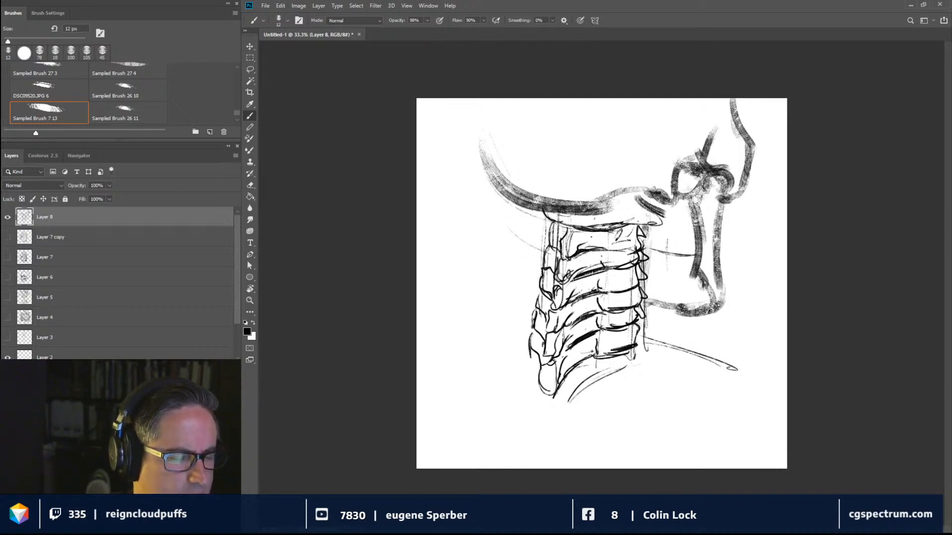
# Detail the front of the top vertebra and sketch curved shoulder slopes behind and in front of the neck base.
pyautogui.moveTo(600, 238)
pyautogui.mouseDown()
pyautogui.moveTo(614, 250)
pyautogui.moveTo(637, 244)
pyautogui.moveTo(633, 224)
pyautogui.mouseUp()
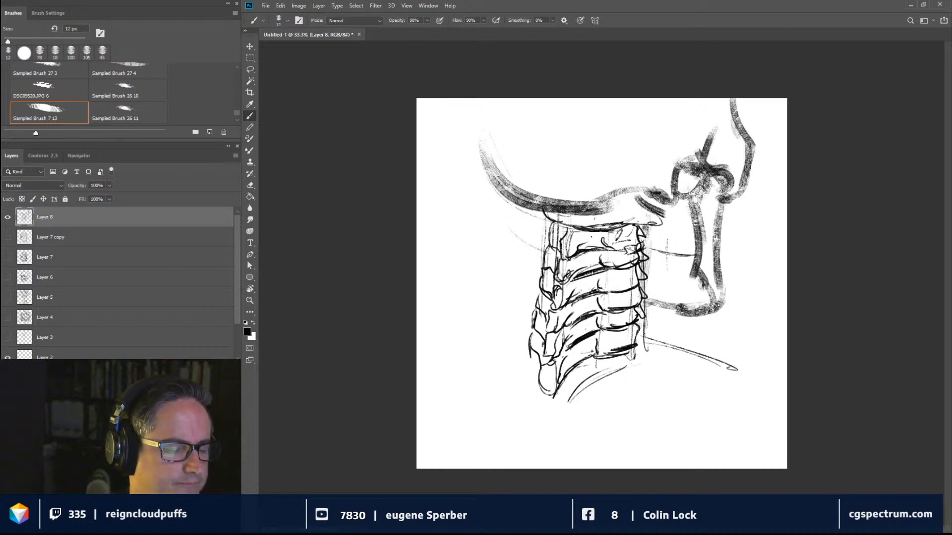
pyautogui.moveTo(605, 379); pyautogui.dragTo(698, 399)
pyautogui.moveTo(529, 347); pyautogui.dragTo(475, 372)
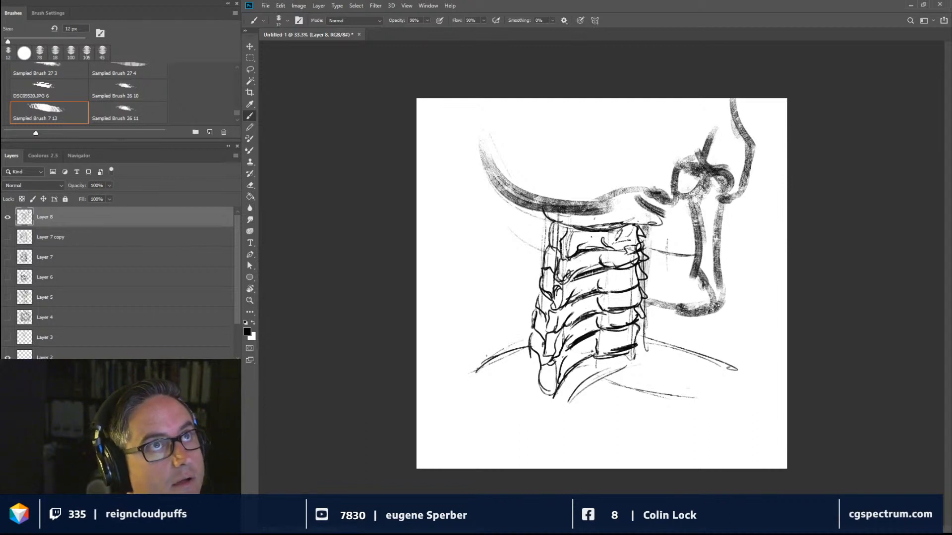
pyautogui.moveTo(522, 342)
pyautogui.mouseDown()
pyautogui.moveTo(474, 368)
pyautogui.moveTo(493, 365)
pyautogui.mouseUp()
pyautogui.moveTo(626, 360); pyautogui.dragTo(697, 374)
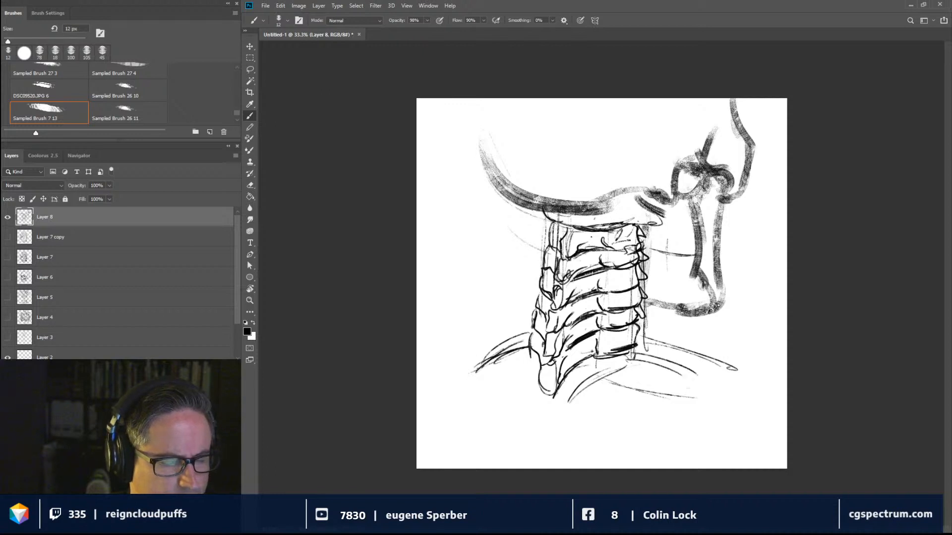
pyautogui.moveTo(645, 337); pyautogui.dragTo(739, 377)
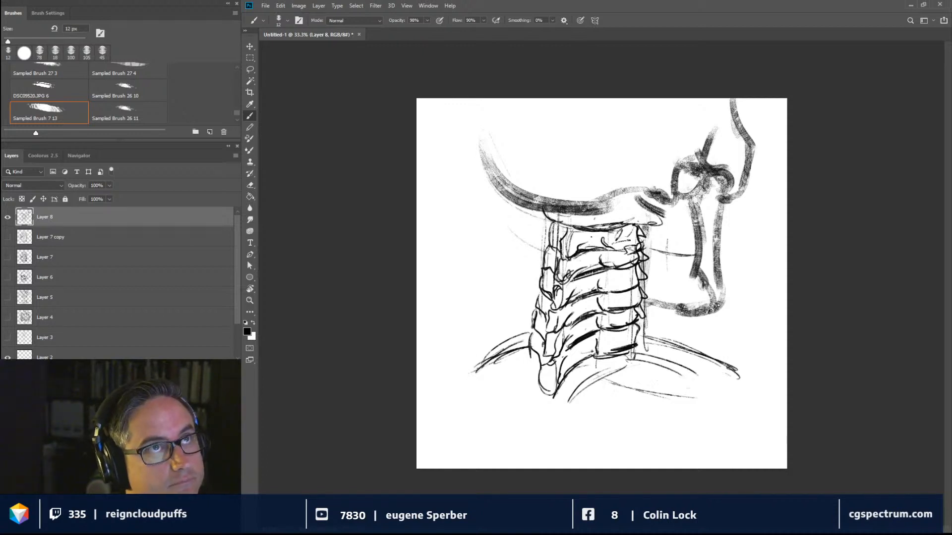
# Draw curved rib lines below the lowest neck vertebra and a small hooked projection at the back of the spine.
pyautogui.moveTo(576, 410)
pyautogui.mouseDown()
pyautogui.moveTo(624, 380)
pyautogui.moveTo(628, 365)
pyautogui.moveTo(646, 381)
pyautogui.moveTo(704, 400)
pyautogui.mouseUp()
pyautogui.moveTo(629, 375); pyautogui.dragTo(700, 402)
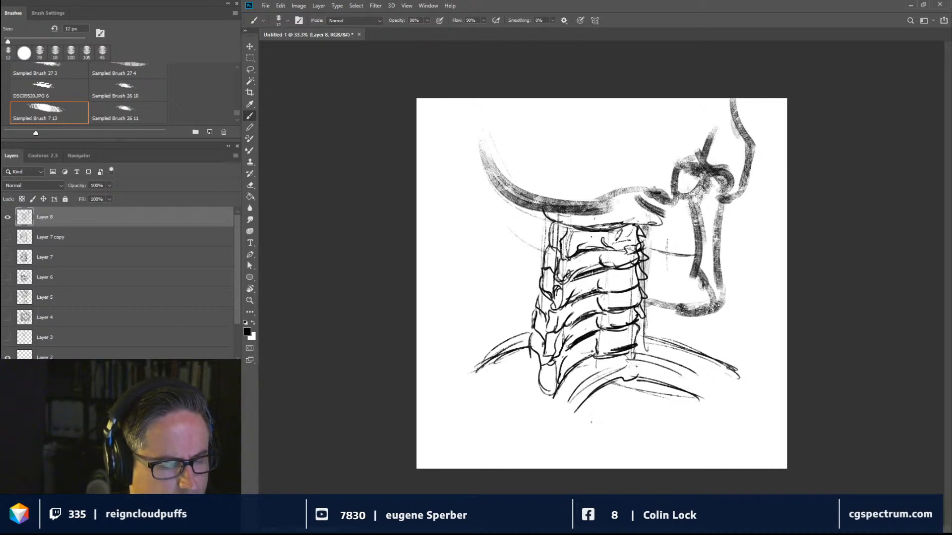
pyautogui.moveTo(624, 382)
pyautogui.mouseDown()
pyautogui.moveTo(589, 433)
pyautogui.moveTo(637, 394)
pyautogui.moveTo(691, 415)
pyautogui.mouseUp()
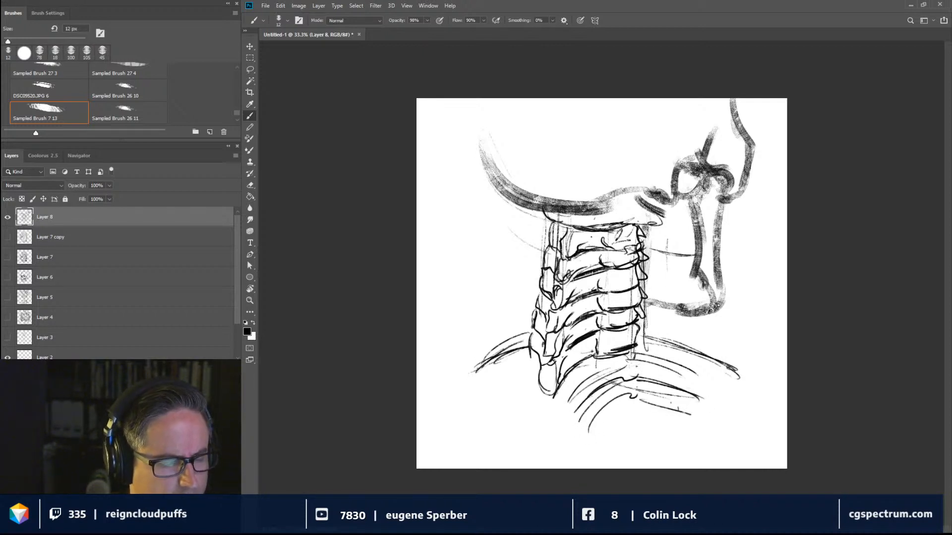
pyautogui.moveTo(566, 403); pyautogui.dragTo(597, 376)
pyautogui.moveTo(543, 398)
pyautogui.mouseDown()
pyautogui.moveTo(549, 424)
pyautogui.moveTo(555, 418)
pyautogui.mouseUp()
pyautogui.moveTo(534, 411); pyautogui.dragTo(542, 415)
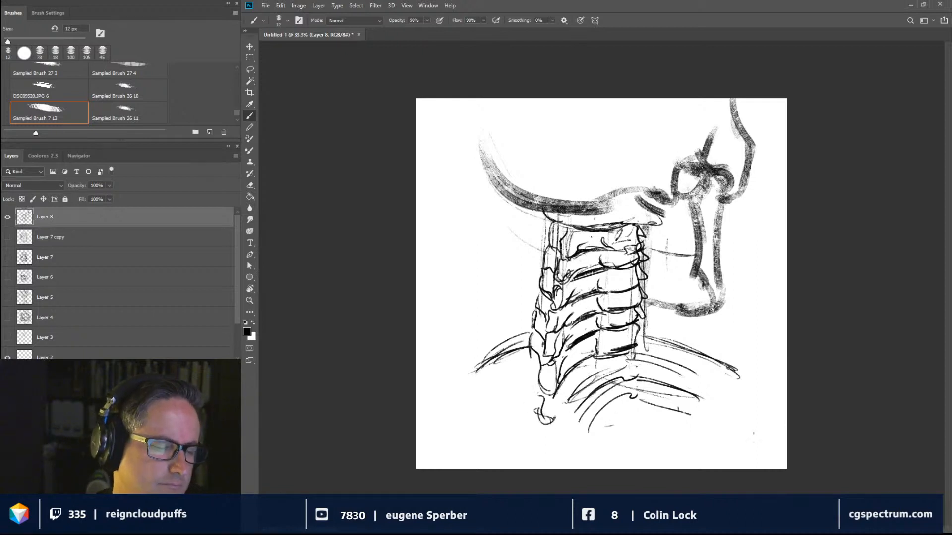
# Thicken the jagged rear contour of the neck vertebrae with a 25 px brush and shade between the projections at 56 px.
pyautogui.keyDown('alt'); pyautogui.rightClick(636, 252); pyautogui.keyUp('alt')
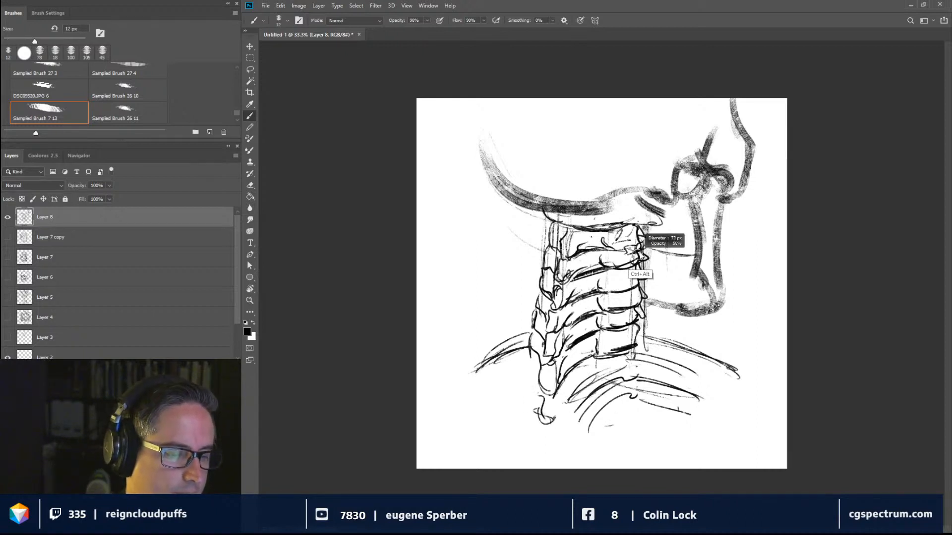
pyautogui.keyDown('alt'); pyautogui.rightClick(549, 225); pyautogui.keyUp('alt')
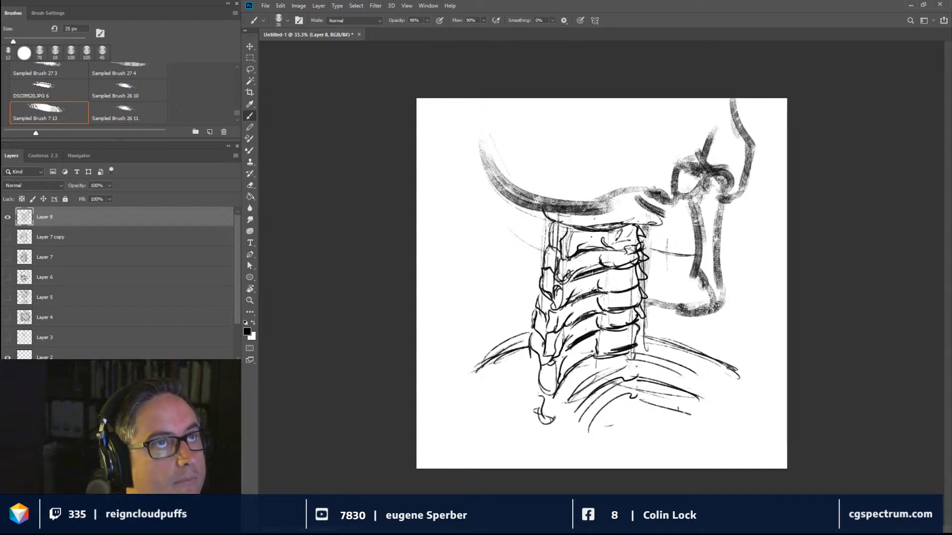
pyautogui.moveTo(552, 221); pyautogui.dragTo(533, 337)
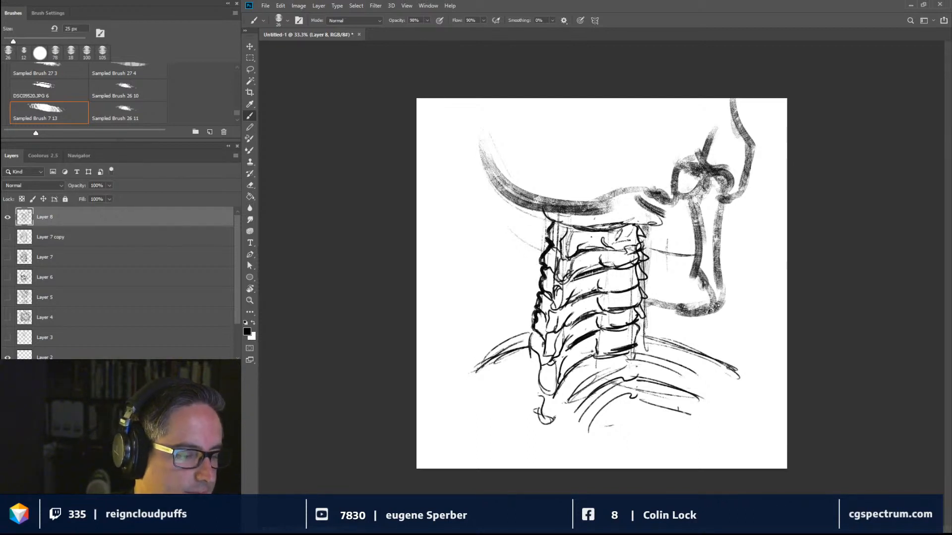
pyautogui.moveTo(571, 258)
pyautogui.mouseDown()
pyautogui.moveTo(584, 258)
pyautogui.moveTo(554, 230)
pyautogui.moveTo(544, 353)
pyautogui.moveTo(538, 330)
pyautogui.moveTo(533, 345)
pyautogui.moveTo(543, 359)
pyautogui.mouseUp()
pyautogui.moveTo(628, 278)
pyautogui.mouseDown()
pyautogui.moveTo(636, 271)
pyautogui.moveTo(619, 283)
pyautogui.moveTo(617, 253)
pyautogui.moveTo(579, 251)
pyautogui.moveTo(603, 282)
pyautogui.moveTo(575, 298)
pyautogui.moveTo(587, 315)
pyautogui.moveTo(562, 311)
pyautogui.moveTo(560, 347)
pyautogui.moveTo(567, 261)
pyautogui.mouseUp()
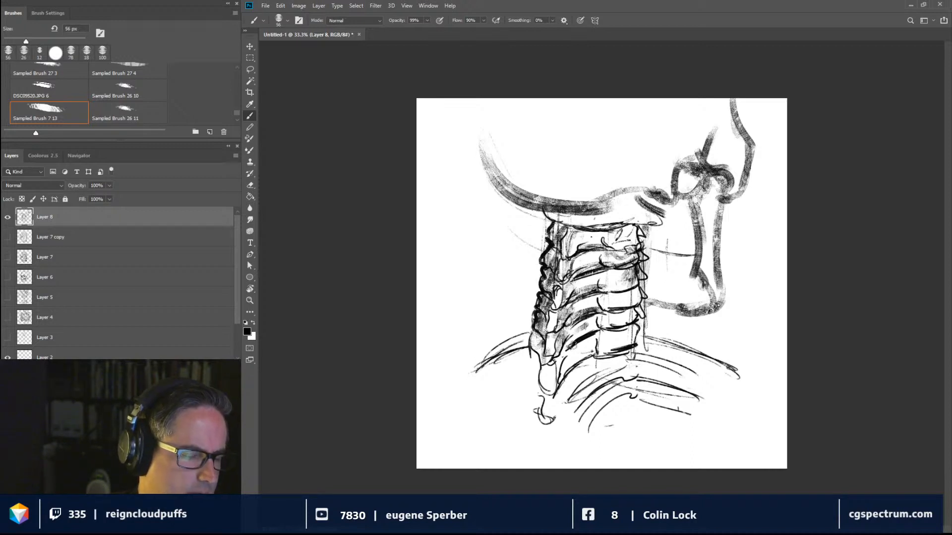
pyautogui.moveTo(575, 344); pyautogui.dragTo(561, 358)
# Darken the back contour of the skull, add curved strokes inside it, and shade along the skull base down to the top vertebra.
pyautogui.moveTo(565, 200)
pyautogui.mouseDown()
pyautogui.moveTo(509, 189)
pyautogui.moveTo(560, 160)
pyautogui.mouseUp()
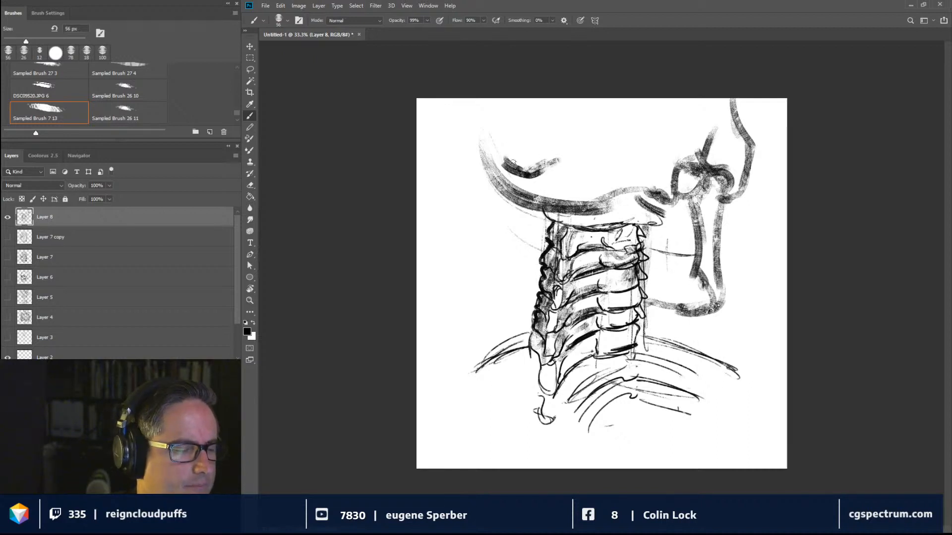
pyautogui.moveTo(531, 196)
pyautogui.mouseDown()
pyautogui.moveTo(480, 160)
pyautogui.moveTo(476, 124)
pyautogui.mouseUp()
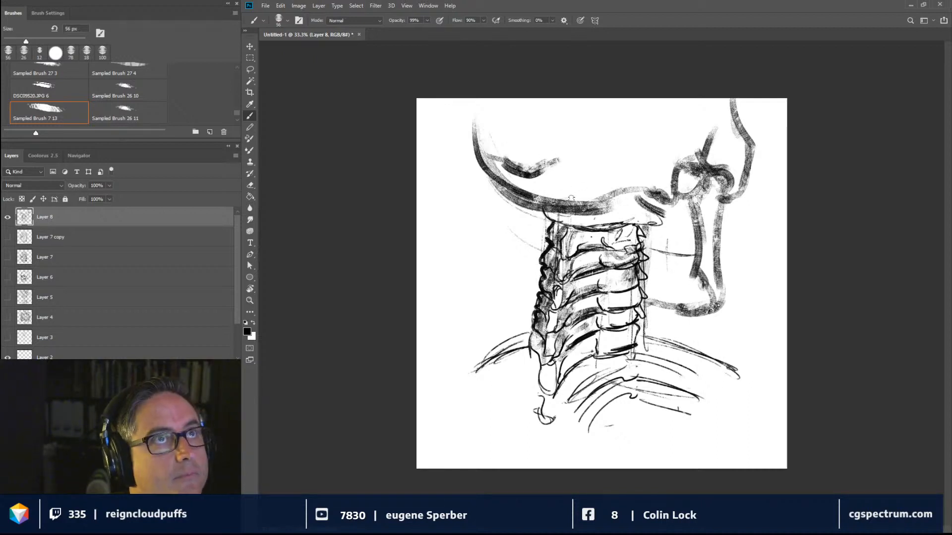
pyautogui.keyDown('alt'); pyautogui.moveTo(575, 200); pyautogui.dragTo(588, 201); pyautogui.keyUp('alt')
pyautogui.moveTo(525, 188)
pyautogui.mouseDown()
pyautogui.moveTo(574, 172)
pyautogui.moveTo(557, 190)
pyautogui.moveTo(616, 190)
pyautogui.moveTo(591, 184)
pyautogui.moveTo(611, 174)
pyautogui.moveTo(633, 192)
pyautogui.moveTo(674, 191)
pyautogui.moveTo(604, 212)
pyautogui.moveTo(599, 190)
pyautogui.moveTo(577, 198)
pyautogui.moveTo(668, 203)
pyautogui.moveTo(645, 199)
pyautogui.moveTo(635, 222)
pyautogui.mouseUp()
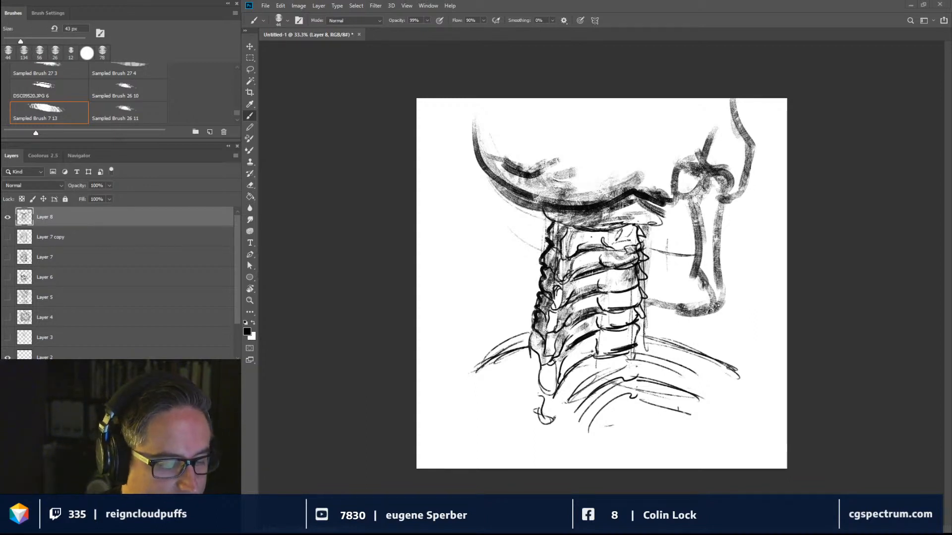
# Shade the rear edges of the vertebral bodies and the lowest rear projection with a 43 px brush.
pyautogui.moveTo(592, 385)
pyautogui.mouseDown()
pyautogui.moveTo(586, 379)
pyautogui.moveTo(575, 391)
pyautogui.moveTo(597, 376)
pyautogui.moveTo(592, 354)
pyautogui.moveTo(577, 356)
pyautogui.moveTo(608, 350)
pyautogui.mouseUp()
pyautogui.moveTo(598, 315)
pyautogui.mouseDown()
pyautogui.moveTo(603, 324)
pyautogui.moveTo(596, 298)
pyautogui.moveTo(579, 306)
pyautogui.mouseUp()
pyautogui.moveTo(605, 272); pyautogui.dragTo(582, 279)
pyautogui.moveTo(599, 267)
pyautogui.mouseDown()
pyautogui.moveTo(602, 228)
pyautogui.moveTo(612, 227)
pyautogui.moveTo(595, 349)
pyautogui.moveTo(553, 369)
pyautogui.moveTo(549, 392)
pyautogui.moveTo(549, 327)
pyautogui.moveTo(536, 347)
pyautogui.moveTo(554, 363)
pyautogui.mouseUp()
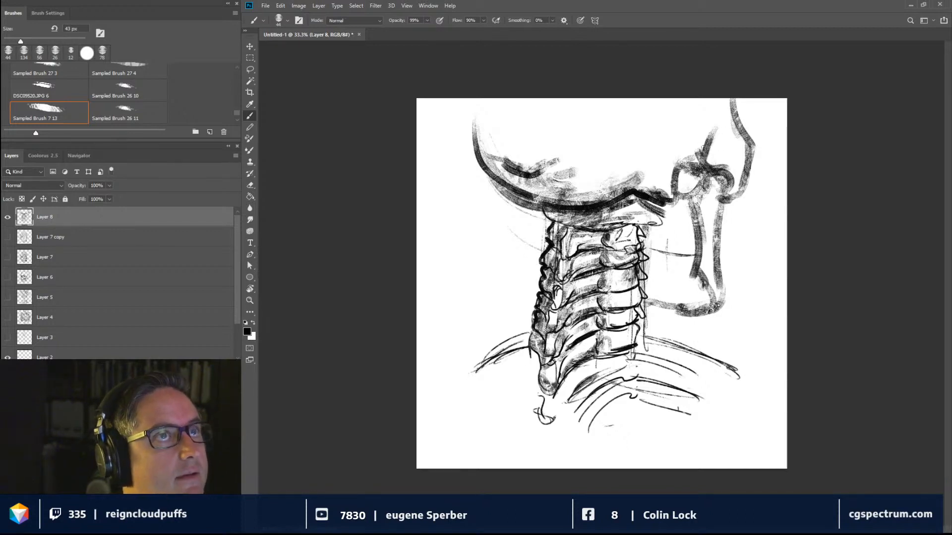
# Darken the jaw joint and the bone edge rising from it, and hatch the cheekbone in front.
pyautogui.moveTo(696, 151)
pyautogui.mouseDown()
pyautogui.moveTo(678, 174)
pyautogui.moveTo(694, 178)
pyautogui.mouseUp()
pyautogui.moveTo(718, 104)
pyautogui.mouseDown()
pyautogui.moveTo(709, 162)
pyautogui.moveTo(729, 192)
pyautogui.mouseUp()
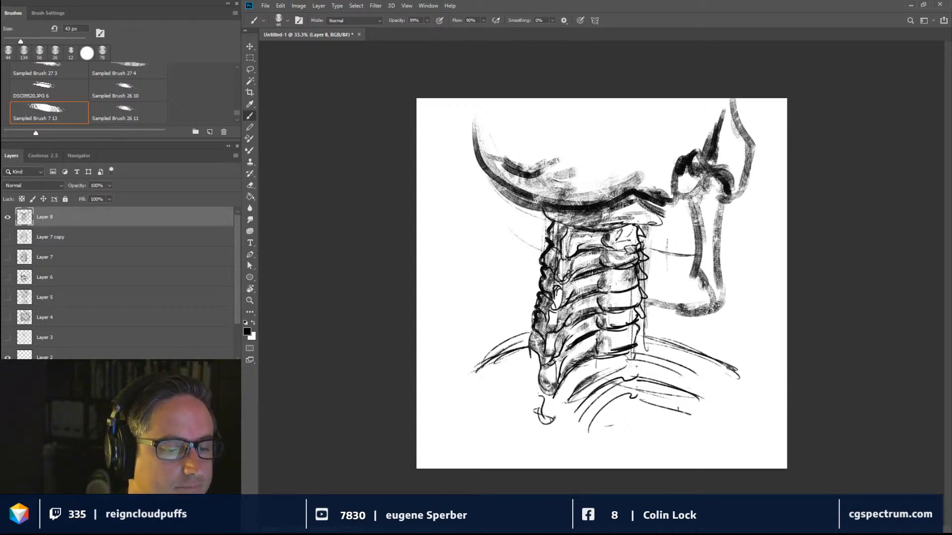
pyautogui.moveTo(718, 157); pyautogui.dragTo(732, 173)
pyautogui.moveTo(736, 140); pyautogui.dragTo(725, 169)
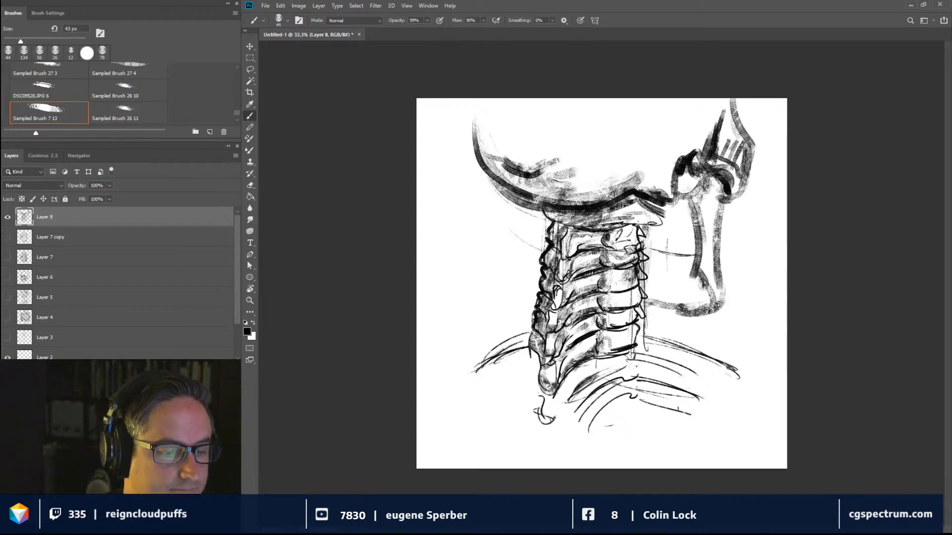
# Hatch the area between spine and jaw, and reinforce the jaw's rear edge and lower corner with bold dark lines.
pyautogui.moveTo(690, 194)
pyautogui.mouseDown()
pyautogui.moveTo(699, 237)
pyautogui.moveTo(679, 174)
pyautogui.moveTo(702, 167)
pyautogui.moveTo(652, 223)
pyautogui.moveTo(646, 272)
pyautogui.mouseUp()
pyautogui.moveTo(713, 274)
pyautogui.mouseDown()
pyautogui.moveTo(648, 286)
pyautogui.moveTo(644, 299)
pyautogui.mouseUp()
pyautogui.moveTo(703, 292); pyautogui.dragTo(672, 308)
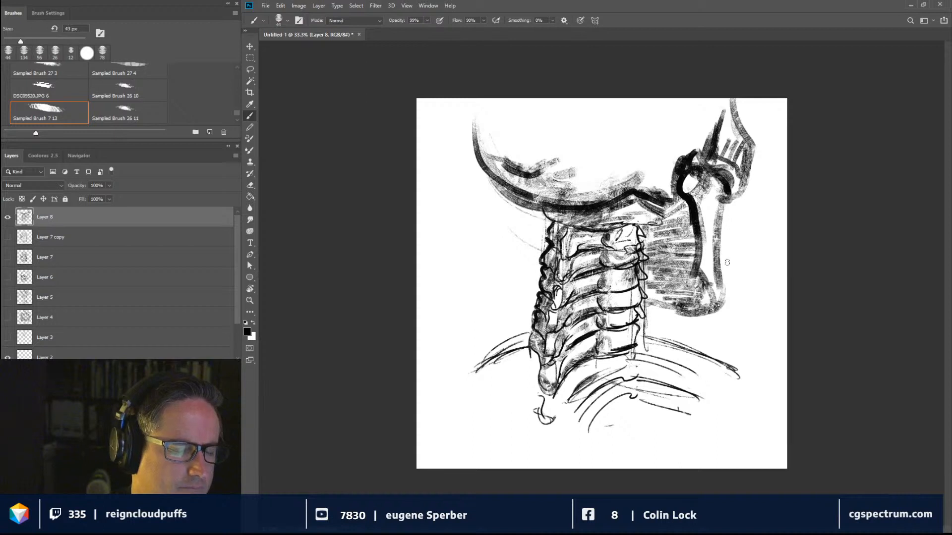
pyautogui.moveTo(725, 250)
pyautogui.mouseDown()
pyautogui.moveTo(720, 300)
pyautogui.moveTo(667, 308)
pyautogui.mouseUp()
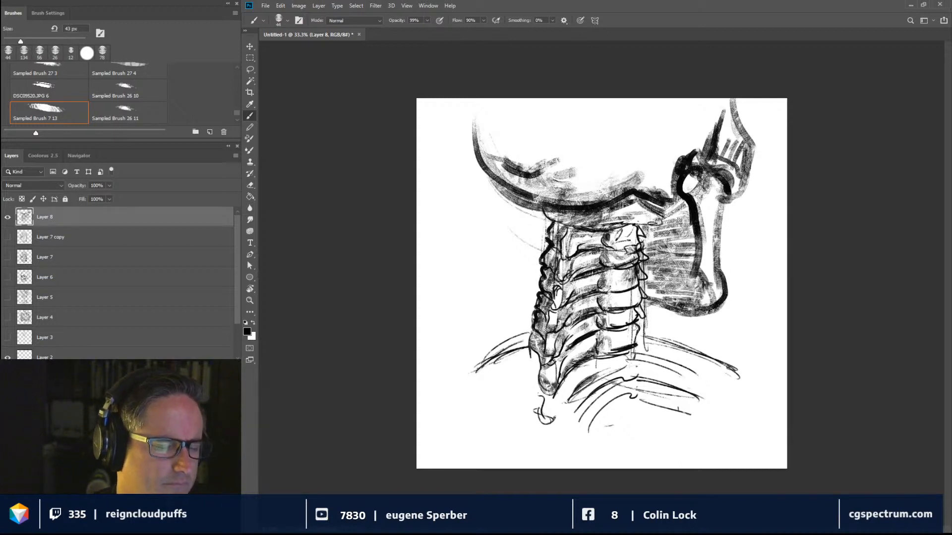
# Add a thick stroke along the shoulder slope behind the neck and short strokes above the slope in front.
pyautogui.moveTo(477, 363)
pyautogui.mouseDown()
pyautogui.moveTo(526, 334)
pyautogui.moveTo(459, 361)
pyautogui.mouseUp()
pyautogui.moveTo(681, 337); pyautogui.dragTo(703, 343)
pyautogui.moveTo(705, 347); pyautogui.dragTo(724, 348)
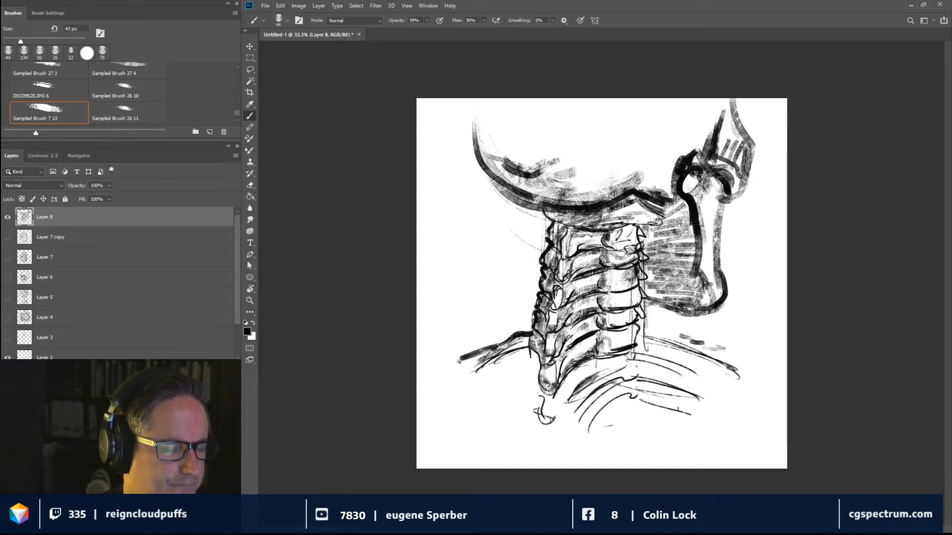
# Fill the background behind the neck with dense black strokes, starting with a 62 px brush, from skull base to shoulder.
pyautogui.keyDown('alt'); pyautogui.rightClick(529, 305); pyautogui.keyUp('alt')
pyautogui.moveTo(522, 324)
pyautogui.mouseDown()
pyautogui.moveTo(531, 317)
pyautogui.moveTo(543, 228)
pyautogui.moveTo(540, 216)
pyautogui.moveTo(507, 214)
pyautogui.mouseUp()
pyautogui.moveTo(529, 224)
pyautogui.mouseDown()
pyautogui.moveTo(511, 235)
pyautogui.moveTo(535, 235)
pyautogui.moveTo(507, 265)
pyautogui.moveTo(522, 270)
pyautogui.moveTo(513, 305)
pyautogui.moveTo(534, 302)
pyautogui.moveTo(511, 326)
pyautogui.moveTo(528, 324)
pyautogui.moveTo(483, 323)
pyautogui.moveTo(543, 259)
pyautogui.mouseUp()
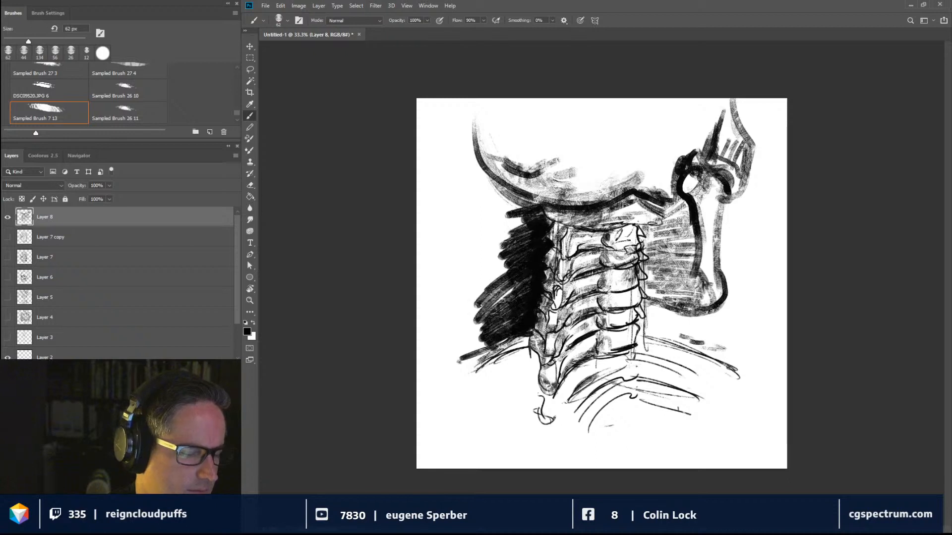
pyautogui.moveTo(516, 303)
pyautogui.mouseDown()
pyautogui.moveTo(493, 263)
pyautogui.moveTo(510, 199)
pyautogui.moveTo(490, 233)
pyautogui.moveTo(520, 301)
pyautogui.moveTo(536, 300)
pyautogui.mouseUp()
pyautogui.moveTo(500, 223)
pyautogui.mouseDown()
pyautogui.moveTo(490, 322)
pyautogui.moveTo(498, 201)
pyautogui.moveTo(512, 221)
pyautogui.moveTo(493, 223)
pyautogui.moveTo(459, 253)
pyautogui.moveTo(497, 247)
pyautogui.moveTo(481, 271)
pyautogui.moveTo(511, 308)
pyautogui.moveTo(501, 330)
pyautogui.moveTo(478, 357)
pyautogui.mouseUp()
# Block in the dark background below the jaw, in front of the face and behind the skull with a 194 px brush.
pyautogui.moveTo(684, 305)
pyautogui.mouseDown()
pyautogui.moveTo(649, 311)
pyautogui.moveTo(667, 331)
pyautogui.moveTo(652, 321)
pyautogui.moveTo(727, 329)
pyautogui.moveTo(744, 356)
pyautogui.moveTo(705, 329)
pyautogui.moveTo(732, 306)
pyautogui.moveTo(742, 314)
pyautogui.moveTo(732, 208)
pyautogui.moveTo(737, 256)
pyautogui.moveTo(760, 303)
pyautogui.moveTo(764, 347)
pyautogui.mouseUp()
pyautogui.moveTo(746, 224)
pyautogui.mouseDown()
pyautogui.moveTo(711, 240)
pyautogui.moveTo(749, 201)
pyautogui.moveTo(765, 146)
pyautogui.moveTo(749, 96)
pyautogui.moveTo(767, 127)
pyautogui.moveTo(751, 186)
pyautogui.mouseUp()
pyautogui.moveTo(491, 173)
pyautogui.mouseDown()
pyautogui.moveTo(471, 101)
pyautogui.moveTo(466, 203)
pyautogui.moveTo(449, 112)
pyautogui.moveTo(449, 268)
pyautogui.mouseUp()
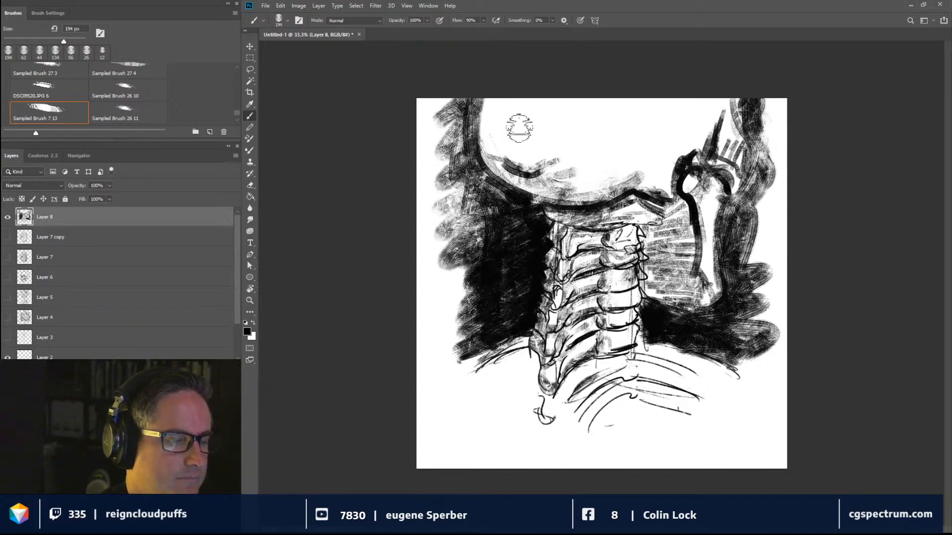
# Shade the skull, upper vertebrae and shoulders with broad strokes, and extend the dark background in front of the face to the canvas edge.
pyautogui.moveTo(526, 137)
pyautogui.mouseDown()
pyautogui.moveTo(545, 143)
pyautogui.moveTo(608, 119)
pyautogui.moveTo(506, 145)
pyautogui.moveTo(630, 161)
pyautogui.moveTo(577, 185)
pyautogui.moveTo(629, 214)
pyautogui.moveTo(620, 238)
pyautogui.moveTo(565, 238)
pyautogui.moveTo(641, 228)
pyautogui.moveTo(610, 219)
pyautogui.moveTo(623, 215)
pyautogui.moveTo(570, 253)
pyautogui.moveTo(654, 203)
pyautogui.moveTo(680, 208)
pyautogui.moveTo(640, 248)
pyautogui.moveTo(694, 214)
pyautogui.moveTo(654, 278)
pyautogui.moveTo(641, 277)
pyautogui.moveTo(694, 198)
pyautogui.moveTo(708, 89)
pyautogui.moveTo(733, 156)
pyautogui.mouseUp()
pyautogui.moveTo(642, 366)
pyautogui.mouseDown()
pyautogui.moveTo(527, 407)
pyautogui.moveTo(505, 371)
pyautogui.moveTo(687, 366)
pyautogui.moveTo(689, 378)
pyautogui.moveTo(573, 399)
pyautogui.mouseUp()
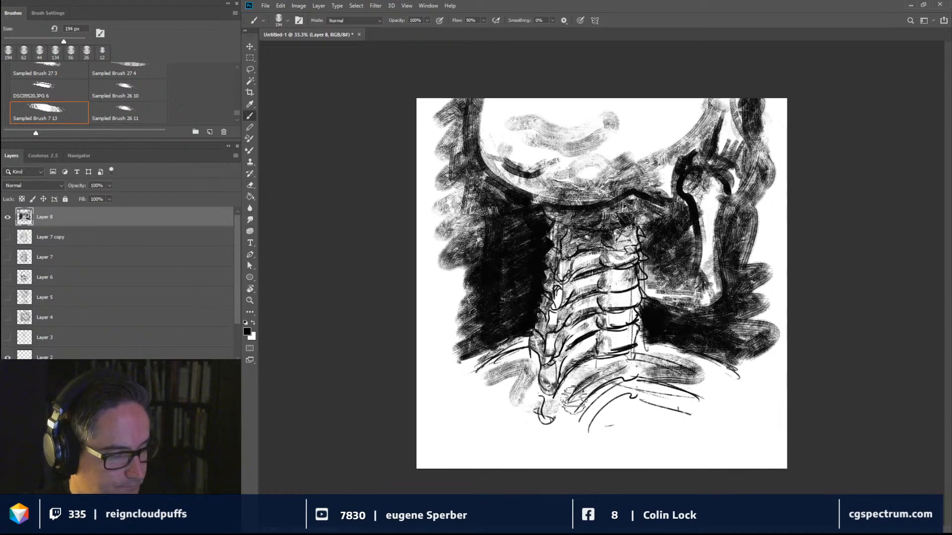
pyautogui.moveTo(483, 362)
pyautogui.mouseDown()
pyautogui.moveTo(518, 338)
pyautogui.moveTo(486, 358)
pyautogui.moveTo(506, 365)
pyautogui.mouseUp()
pyautogui.moveTo(728, 372)
pyautogui.mouseDown()
pyautogui.moveTo(635, 337)
pyautogui.moveTo(649, 330)
pyautogui.moveTo(647, 316)
pyautogui.moveTo(711, 325)
pyautogui.moveTo(695, 317)
pyautogui.moveTo(766, 280)
pyautogui.moveTo(771, 314)
pyautogui.moveTo(793, 340)
pyautogui.moveTo(770, 292)
pyautogui.moveTo(741, 289)
pyautogui.moveTo(794, 240)
pyautogui.moveTo(742, 166)
pyautogui.moveTo(760, 153)
pyautogui.moveTo(788, 174)
pyautogui.moveTo(801, 168)
pyautogui.moveTo(763, 116)
pyautogui.mouseUp()
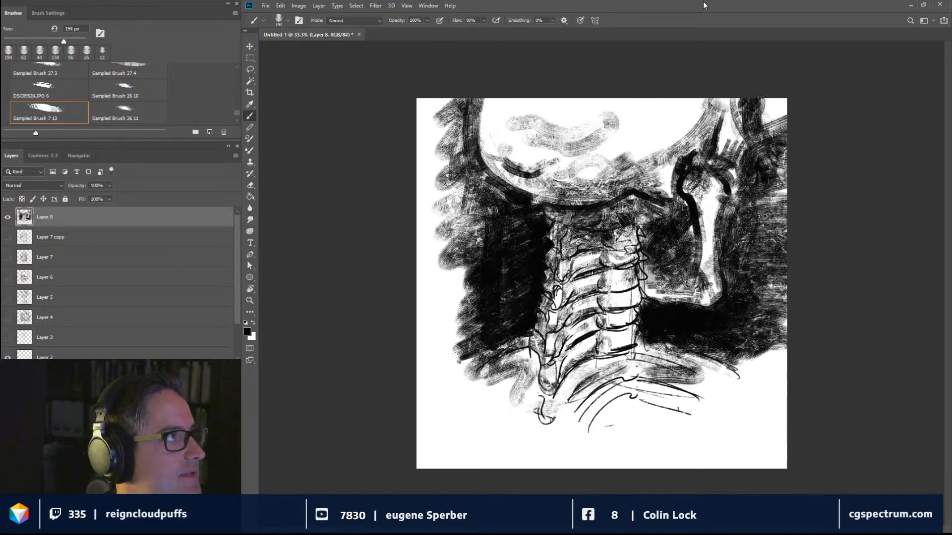
# Compare the neck study on Layer 8 with the hand study on Layer 7 copy, leaving both layers hidden.
pyautogui.click(7, 218)
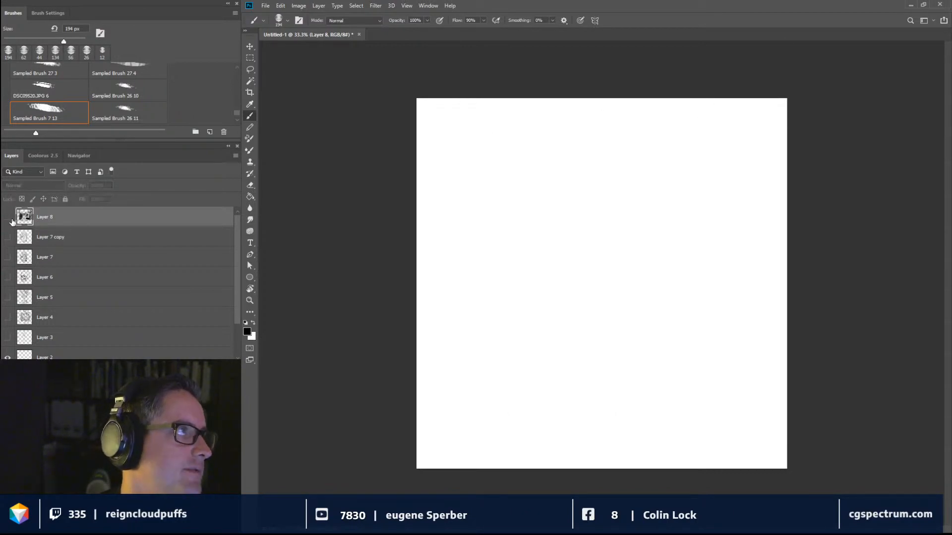
pyautogui.click(7, 218)
pyautogui.click(7, 237)
pyautogui.click(7, 218)
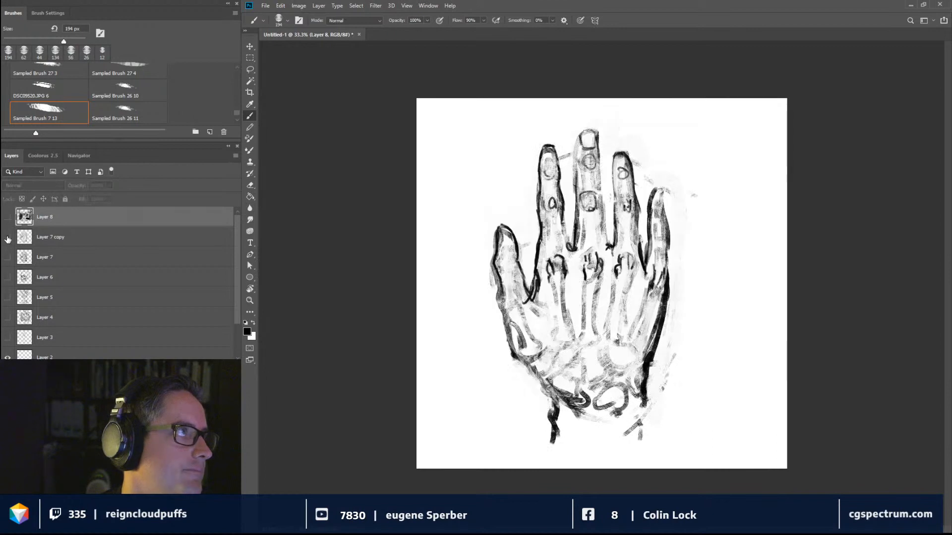
pyautogui.click(7, 237)
pyautogui.click(6, 218)
pyautogui.click(7, 238)
pyautogui.click(7, 238)
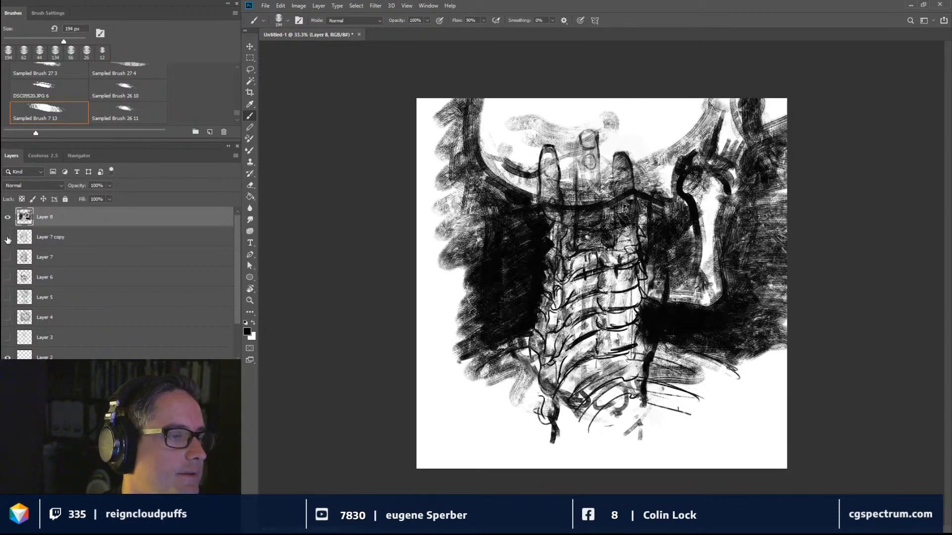
pyautogui.click(6, 217)
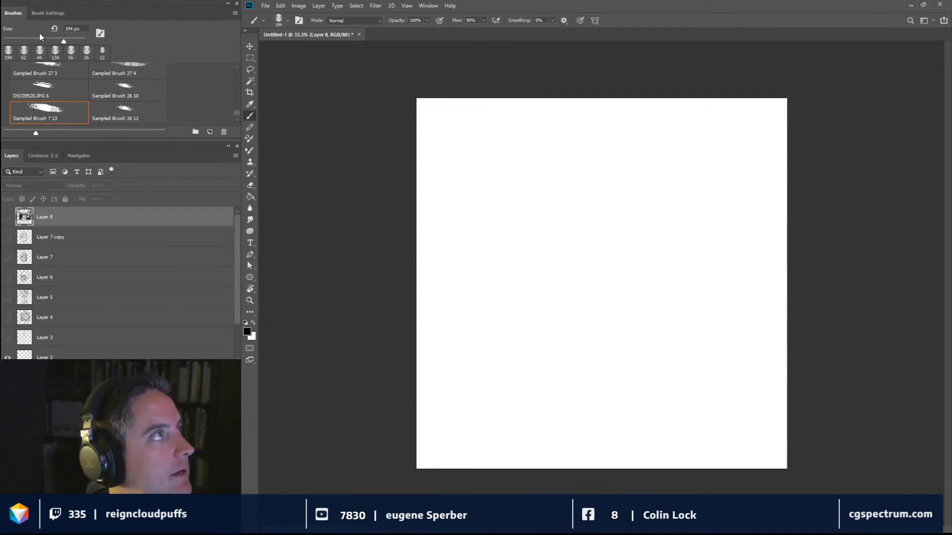
# Open the brush's Shape Dynamics settings and set the minimum diameter to 0%.
pyautogui.click(46, 13)
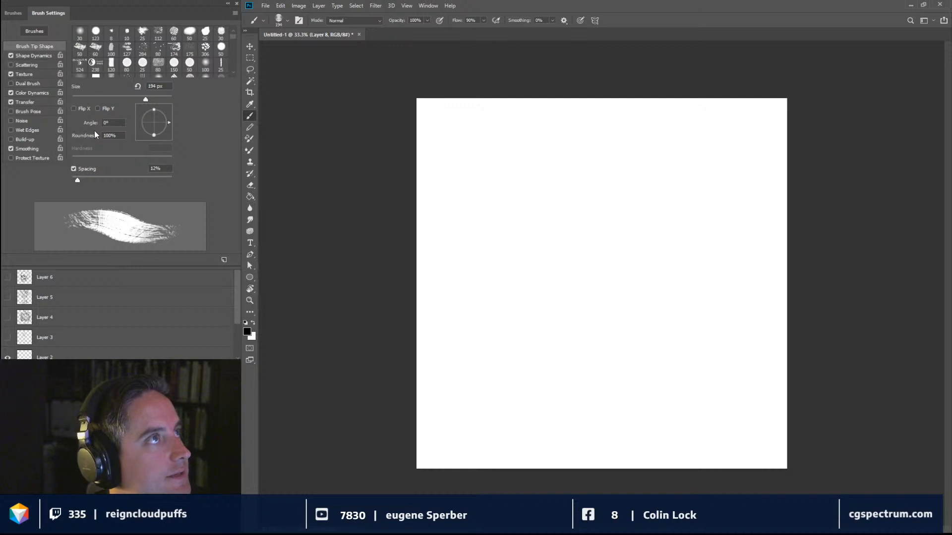
pyautogui.click(32, 55)
pyautogui.moveTo(103, 73)
pyautogui.mouseDown()
pyautogui.moveTo(111, 73)
pyautogui.moveTo(70, 76)
pyautogui.mouseUp()
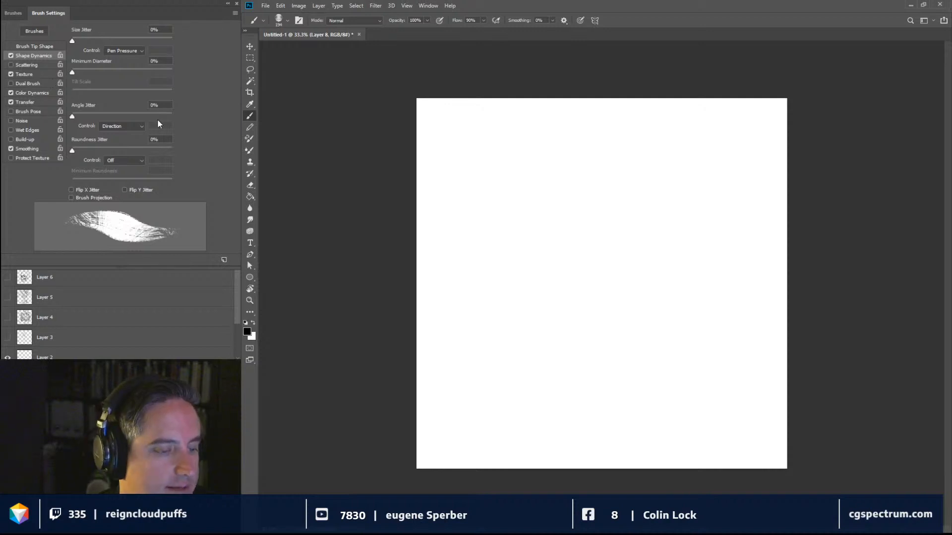
# Create a new layer and paint broad and thin curved test strokes to demonstrate the textured brush.
pyautogui.click(579, 278)
pyautogui.click(586, 199)
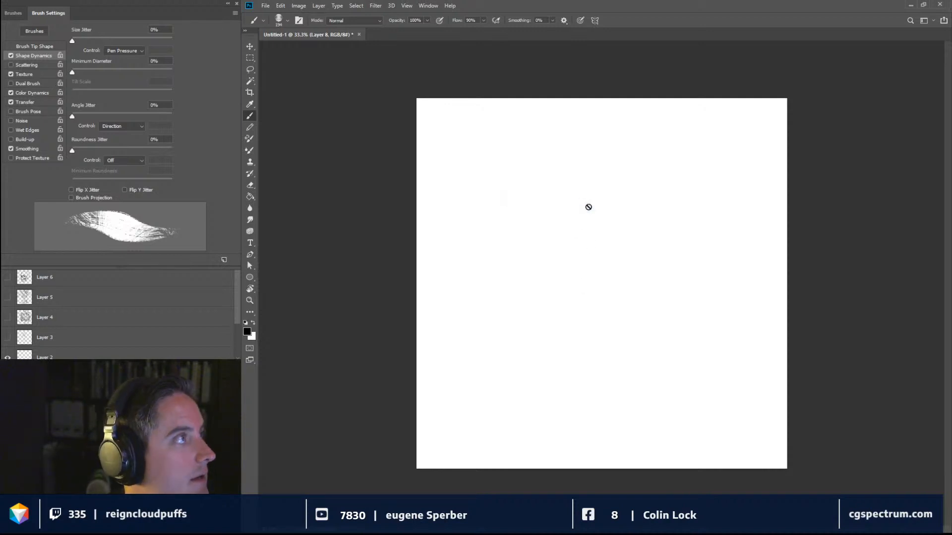
pyautogui.click(237, 303)
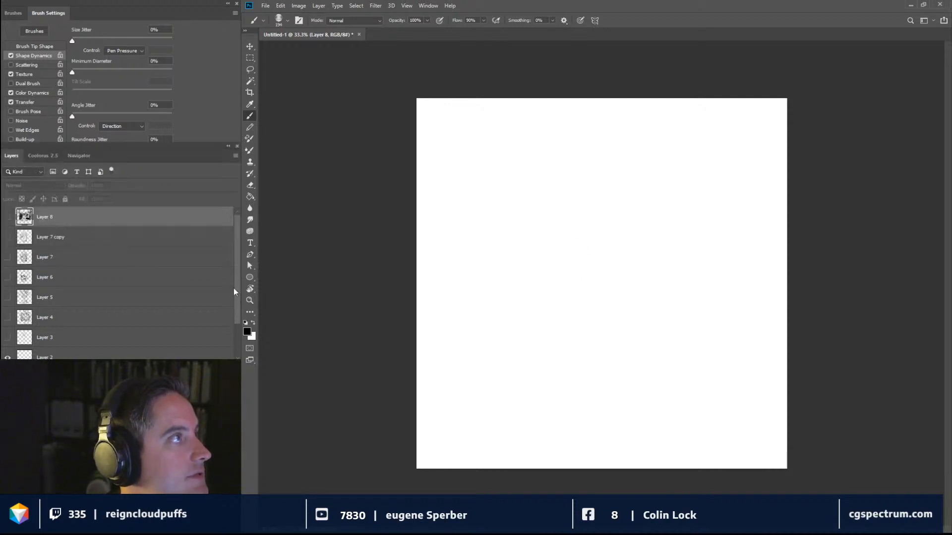
pyautogui.hotkey('ctrl', 'shift', 'alt', 'n')
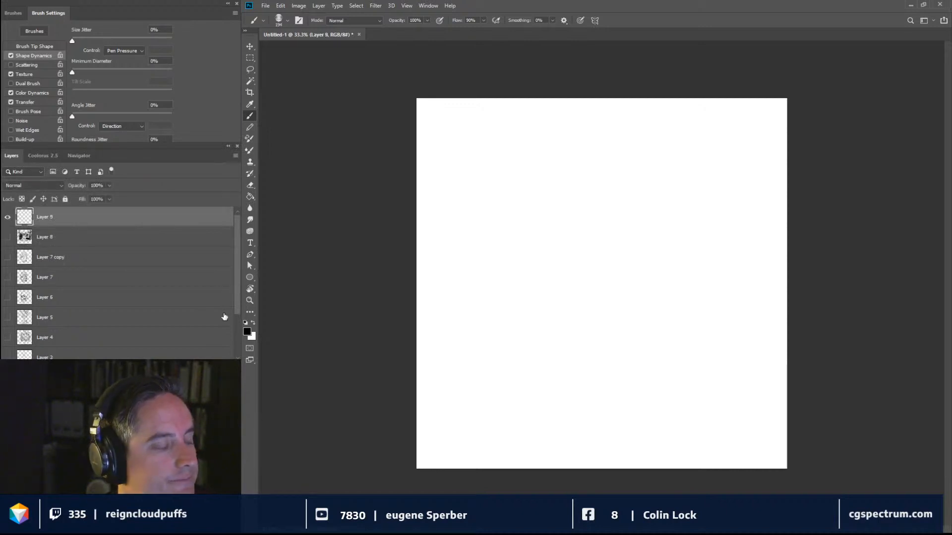
pyautogui.moveTo(533, 280)
pyautogui.mouseDown()
pyautogui.moveTo(621, 195)
pyautogui.moveTo(641, 193)
pyautogui.moveTo(610, 300)
pyautogui.moveTo(686, 229)
pyautogui.mouseUp()
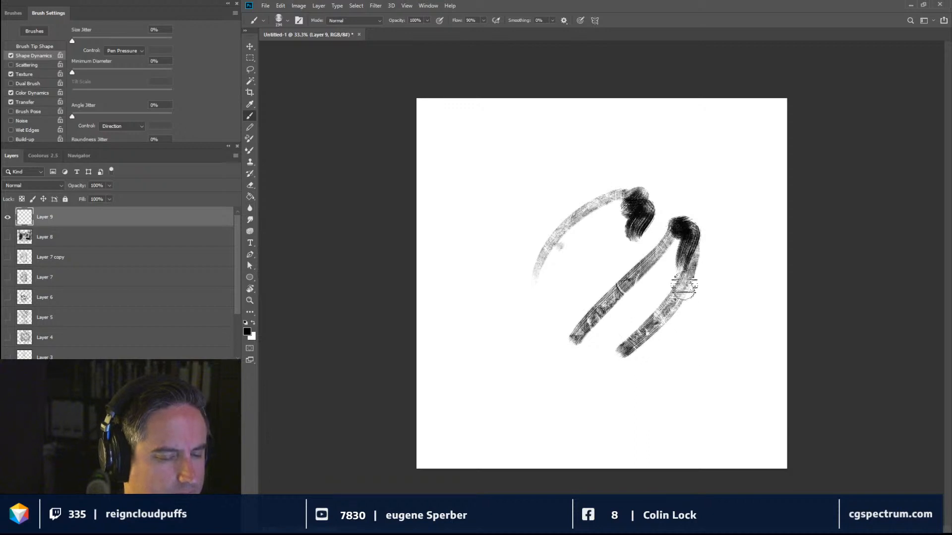
pyautogui.moveTo(684, 284); pyautogui.dragTo(662, 284)
pyautogui.moveTo(620, 230); pyautogui.dragTo(575, 275)
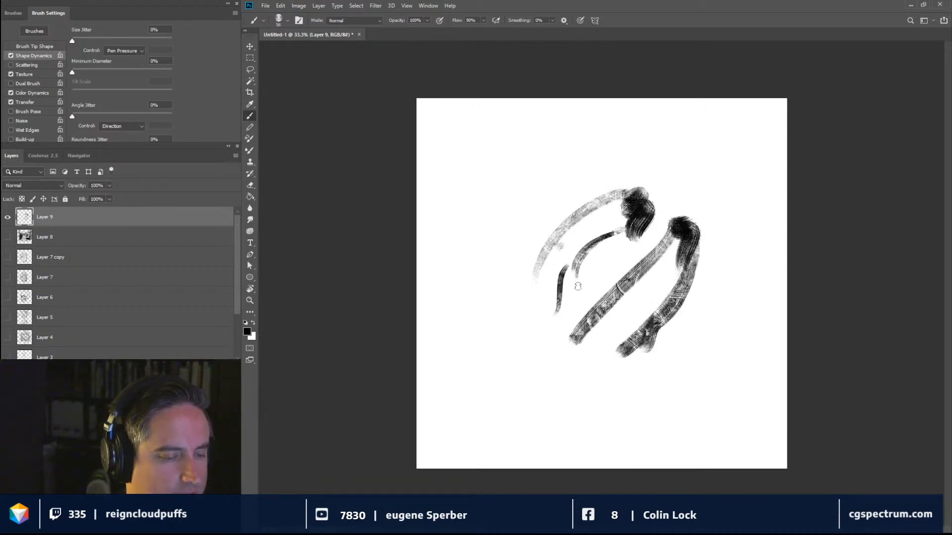
# Add thin curved strokes to the brush test, clear the layer, and hand-letter an underlined LOOMIS in the middle of the canvas.
pyautogui.moveTo(630, 247); pyautogui.dragTo(575, 346)
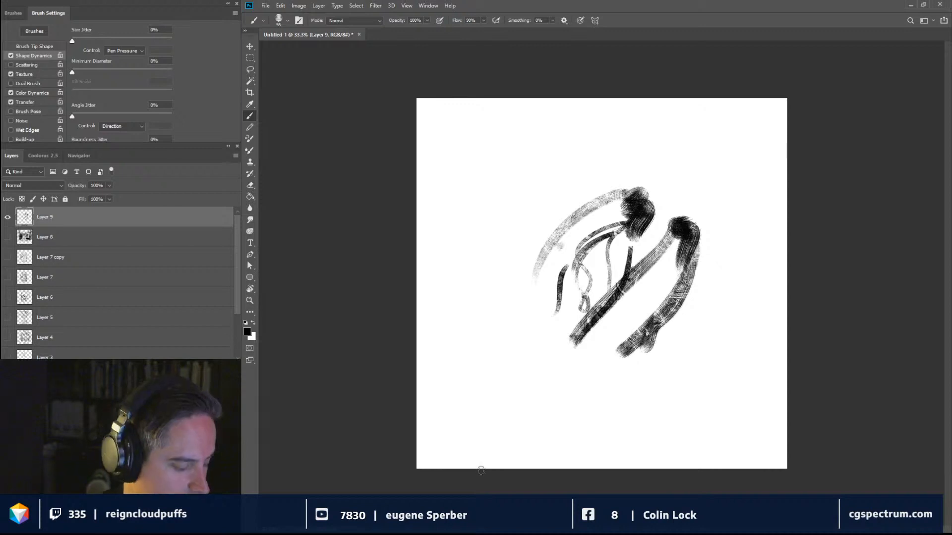
pyautogui.hotkey('ctrl', 'a')
pyautogui.press('Delete')
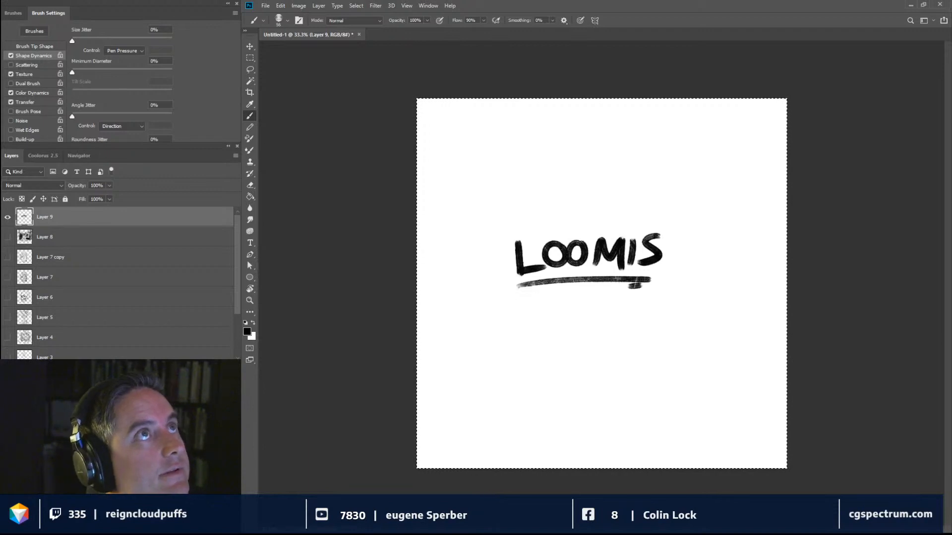
pyautogui.hotkey('ctrl', 'd')
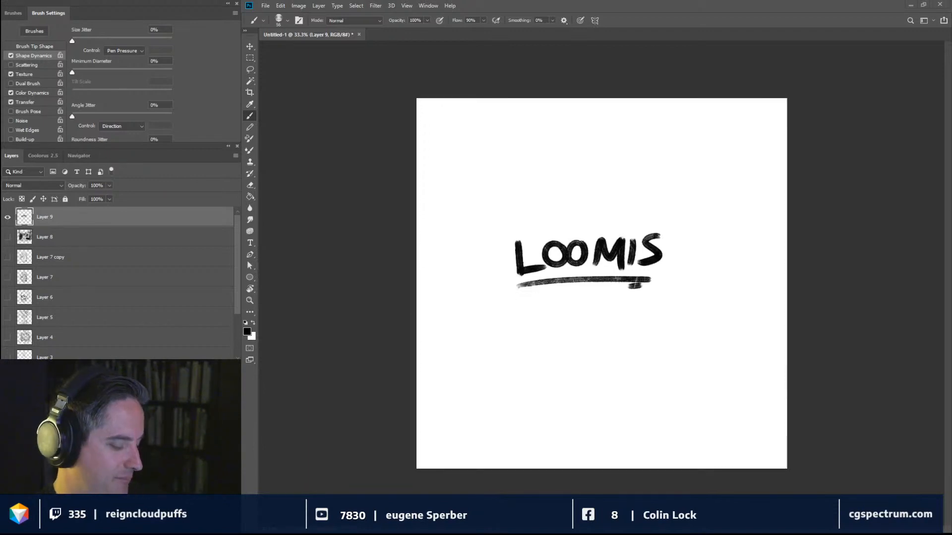
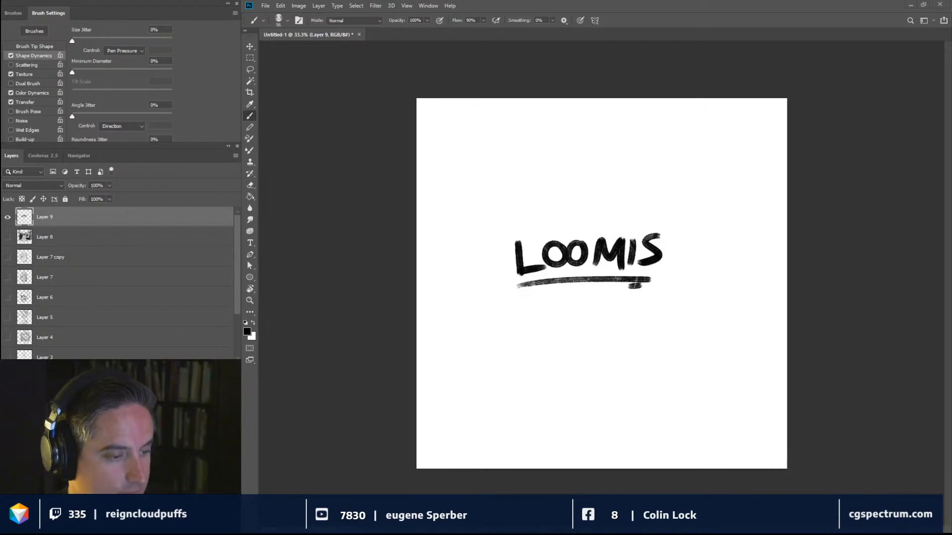
# Clear the LOOMIS lettering and rough in a figure's oval head, shoulders, ribcage and near upper arm with light strokes.
pyautogui.hotkey('ctrl', 'a')
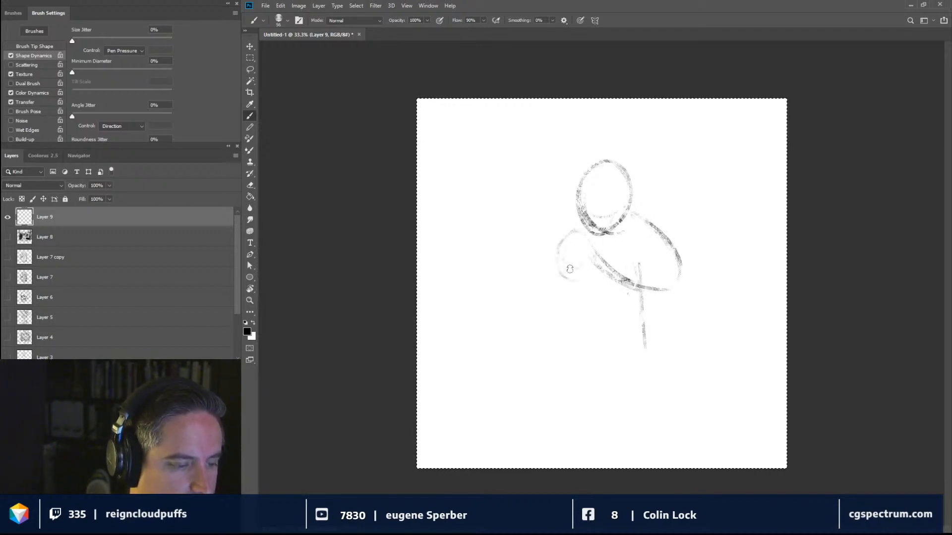
pyautogui.moveTo(541, 264)
pyautogui.mouseDown()
pyautogui.moveTo(583, 231)
pyautogui.moveTo(555, 252)
pyautogui.moveTo(569, 222)
pyautogui.moveTo(585, 217)
pyautogui.moveTo(657, 272)
pyautogui.moveTo(654, 333)
pyautogui.moveTo(666, 267)
pyautogui.moveTo(622, 288)
pyautogui.moveTo(649, 322)
pyautogui.moveTo(679, 300)
pyautogui.moveTo(616, 296)
pyautogui.moveTo(674, 295)
pyautogui.moveTo(626, 298)
pyautogui.moveTo(671, 288)
pyautogui.moveTo(606, 319)
pyautogui.moveTo(641, 328)
pyautogui.moveTo(629, 318)
pyautogui.moveTo(634, 295)
pyautogui.moveTo(681, 304)
pyautogui.moveTo(657, 314)
pyautogui.mouseUp()
pyautogui.moveTo(640, 244)
pyautogui.mouseDown()
pyautogui.moveTo(644, 253)
pyautogui.moveTo(664, 245)
pyautogui.moveTo(659, 297)
pyautogui.moveTo(664, 273)
pyautogui.moveTo(670, 331)
pyautogui.mouseUp()
pyautogui.moveTo(674, 275); pyautogui.dragTo(700, 309)
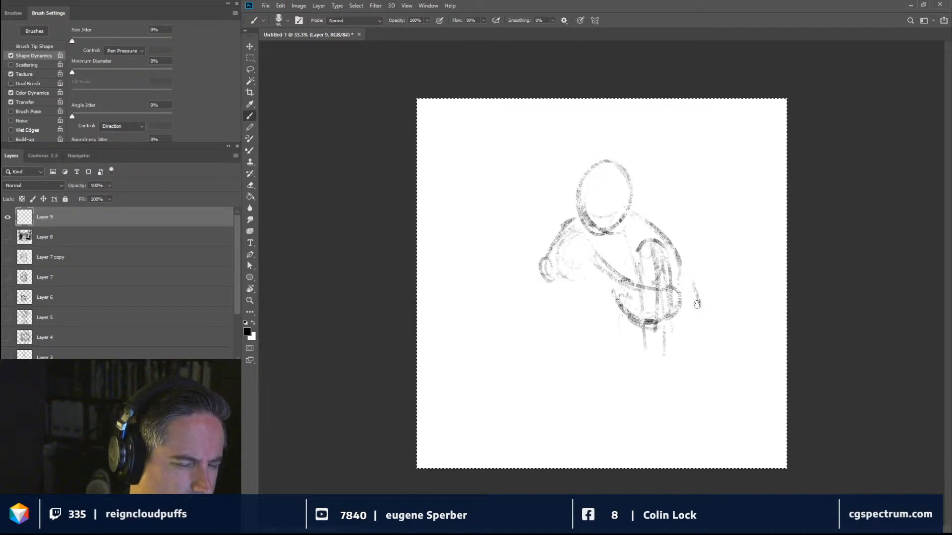
# Sketch the near forearm bones angling down to the wrist, and reinforce the upper arm and chest curve.
pyautogui.moveTo(662, 350)
pyautogui.mouseDown()
pyautogui.moveTo(638, 379)
pyautogui.moveTo(628, 414)
pyautogui.mouseUp()
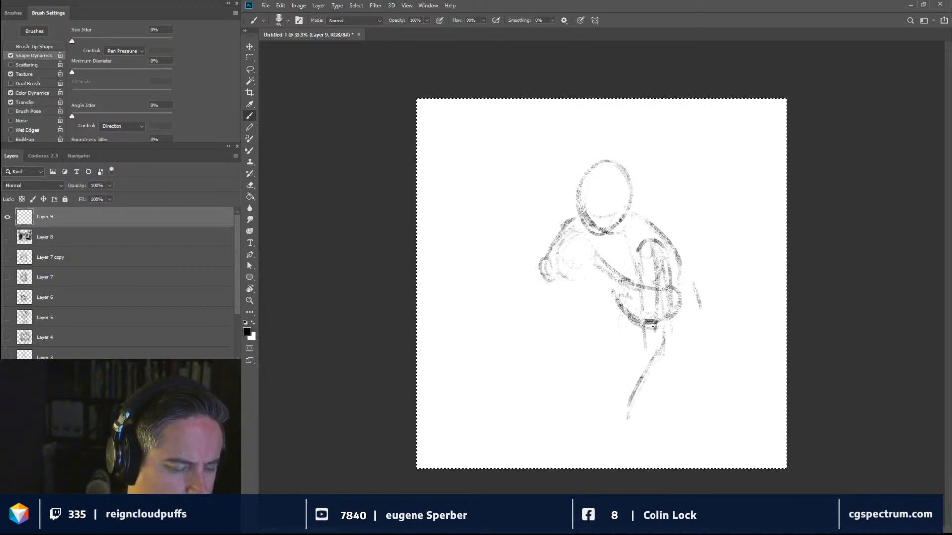
pyautogui.moveTo(647, 336)
pyautogui.mouseDown()
pyautogui.moveTo(618, 401)
pyautogui.moveTo(624, 427)
pyautogui.mouseUp()
pyautogui.moveTo(644, 337)
pyautogui.mouseDown()
pyautogui.moveTo(662, 347)
pyautogui.moveTo(653, 239)
pyautogui.mouseUp()
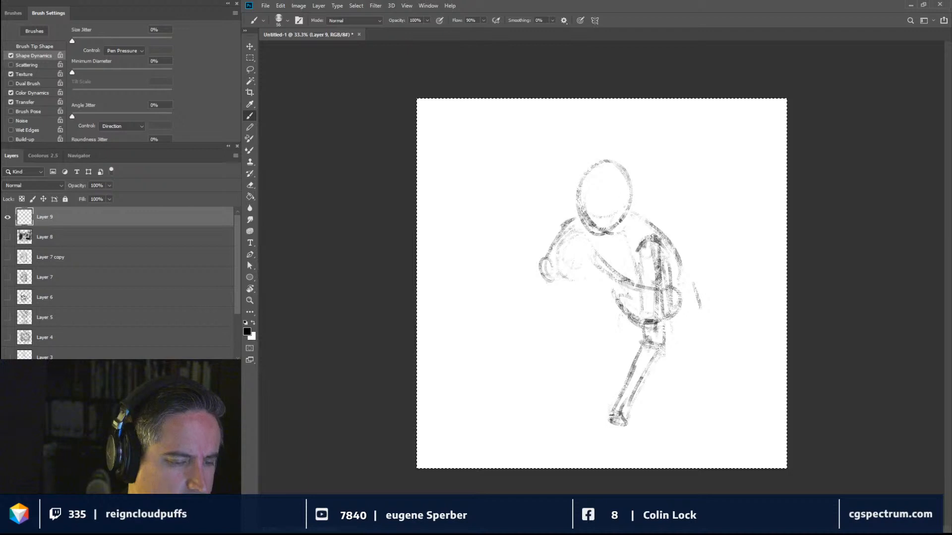
pyautogui.moveTo(650, 312)
pyautogui.mouseDown()
pyautogui.moveTo(643, 239)
pyautogui.moveTo(673, 250)
pyautogui.mouseUp()
pyautogui.moveTo(593, 252); pyautogui.dragTo(659, 289)
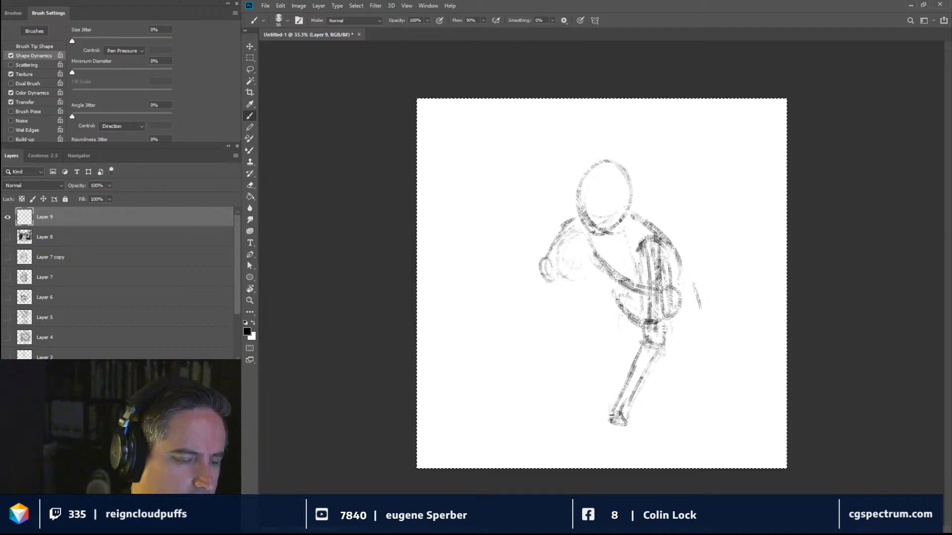
# Sketch the raised far forearm, strengthen the ribcage and back contours, and add light leg lines below the torso.
pyautogui.moveTo(565, 229)
pyautogui.mouseDown()
pyautogui.moveTo(580, 220)
pyautogui.moveTo(541, 259)
pyautogui.moveTo(464, 207)
pyautogui.mouseUp()
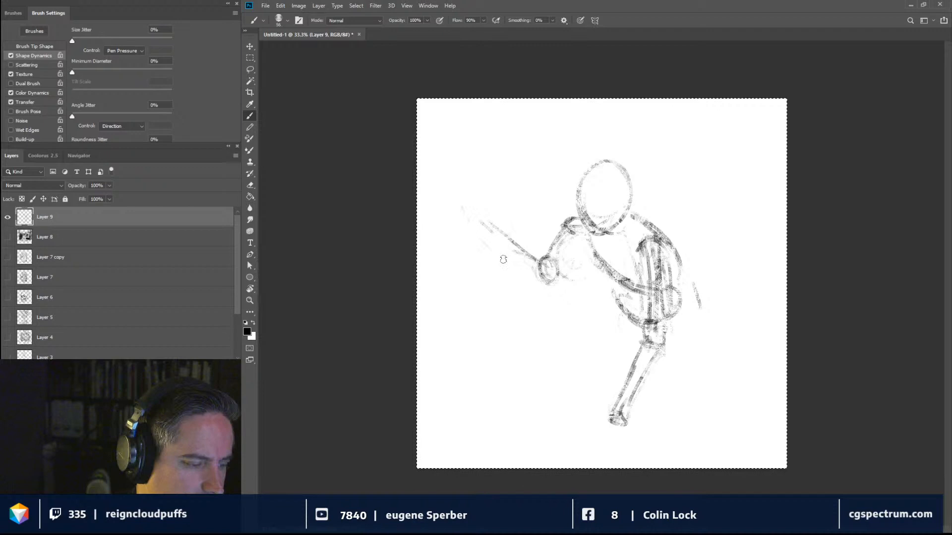
pyautogui.moveTo(481, 241); pyautogui.dragTo(565, 282)
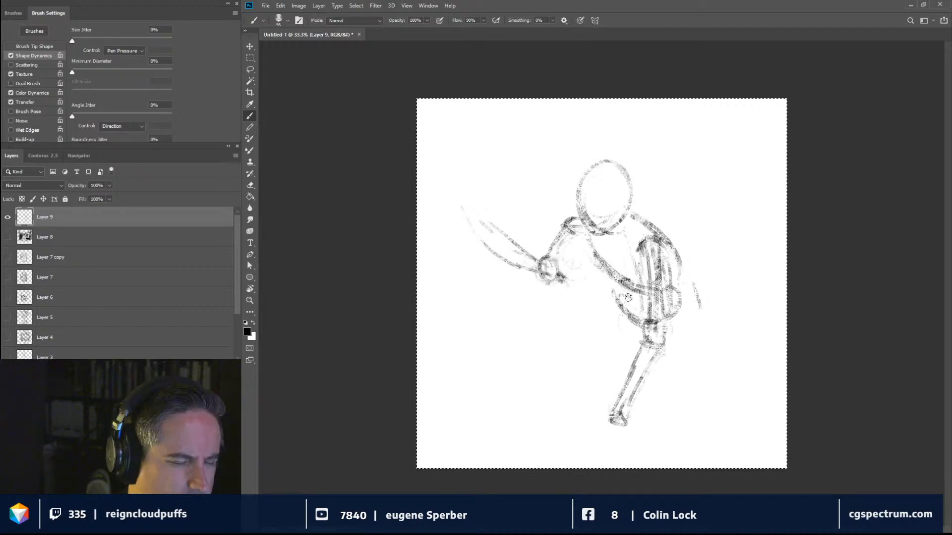
pyautogui.moveTo(647, 225); pyautogui.dragTo(677, 324)
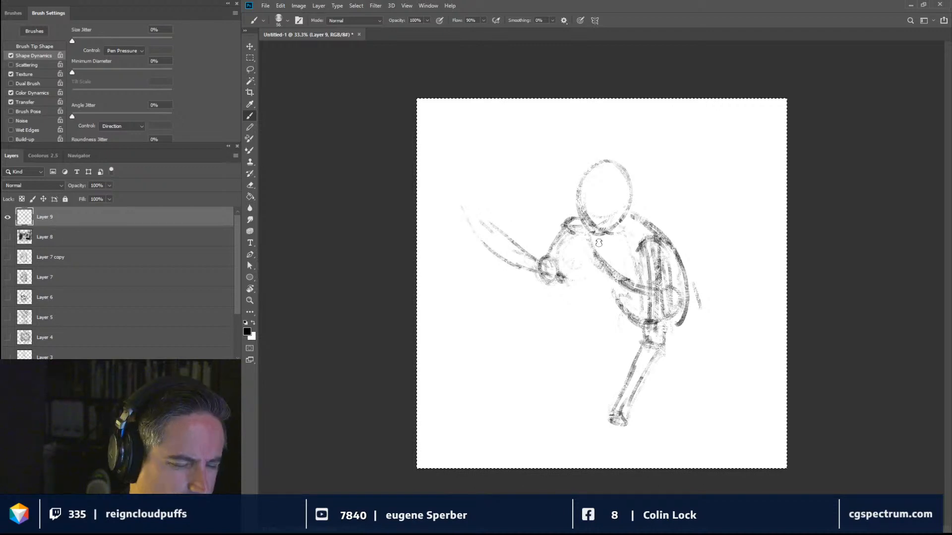
pyautogui.moveTo(599, 243); pyautogui.dragTo(674, 283)
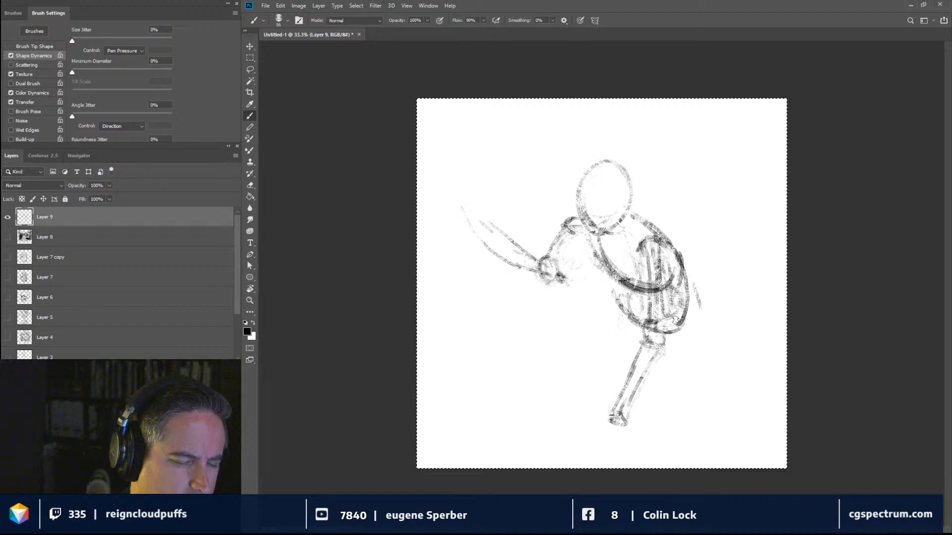
pyautogui.moveTo(611, 350)
pyautogui.mouseDown()
pyautogui.moveTo(638, 302)
pyautogui.moveTo(694, 302)
pyautogui.mouseUp()
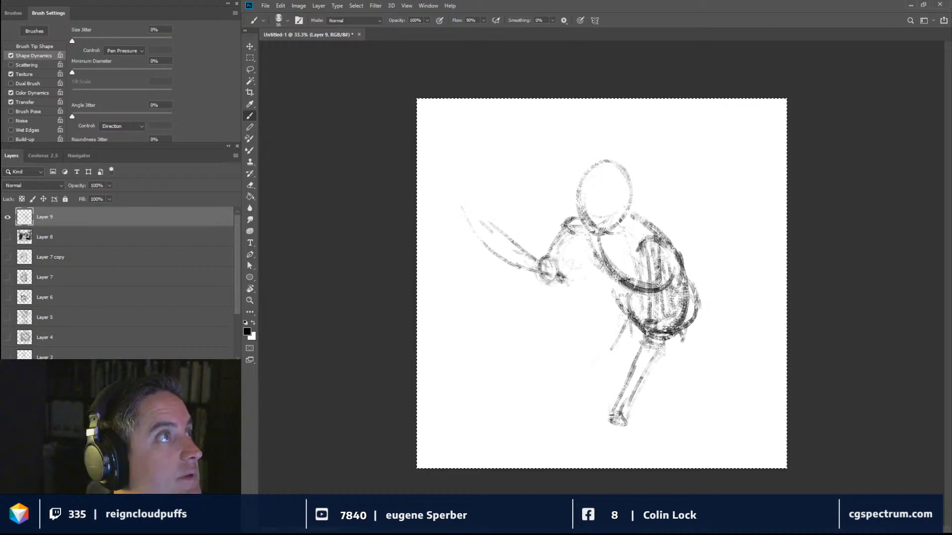
pyautogui.hotkey('ctrl', 'd')
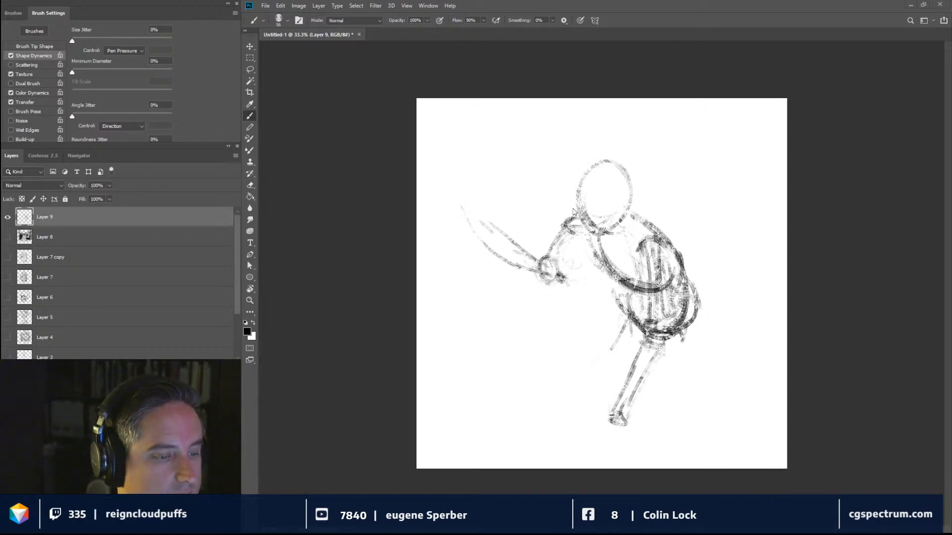
# Hand-letter PARKA beside the skeleton's head and undo the lettering.
pyautogui.hotkey('ctrl', 'a')
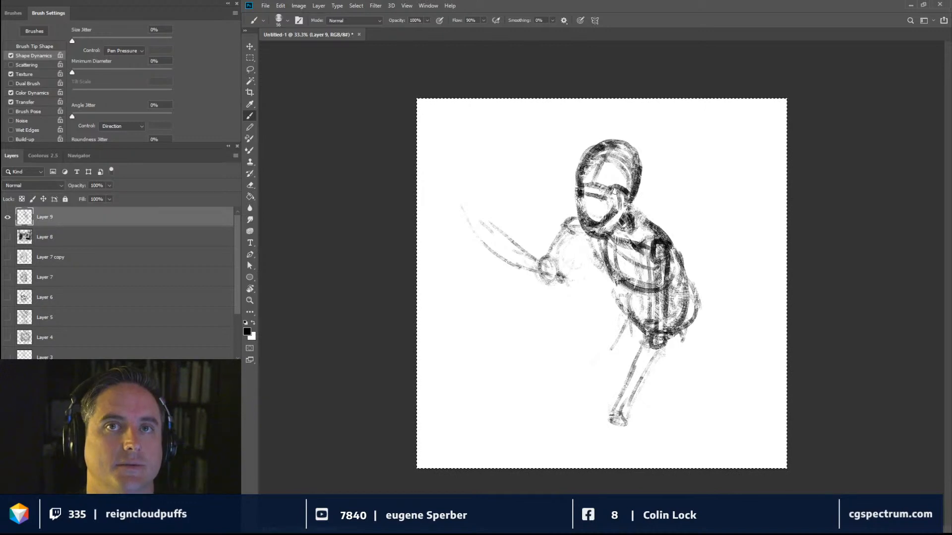
pyautogui.moveTo(667, 131)
pyautogui.mouseDown()
pyautogui.moveTo(668, 160)
pyautogui.moveTo(667, 145)
pyautogui.mouseUp()
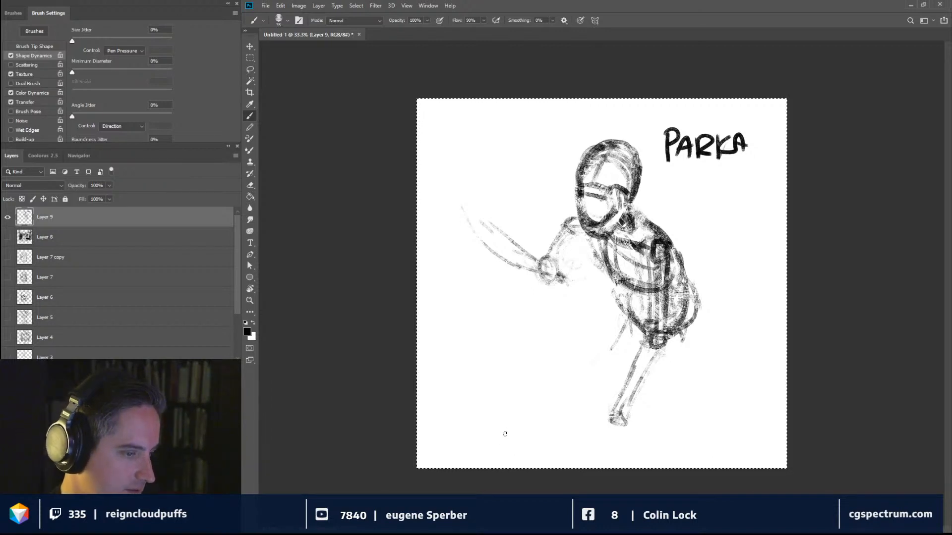
pyautogui.hotkey('ctrl', 'z')
pyautogui.hotkey('ctrl', 'z')
pyautogui.hotkey('ctrl', 'z')
pyautogui.hotkey('ctrl', 'z')
pyautogui.hotkey('ctrl', 'z')
pyautogui.hotkey('ctrl', 'z')
pyautogui.hotkey('ctrl', 'z')
pyautogui.hotkey('ctrl', 'z')
pyautogui.hotkey('ctrl', 'z')
pyautogui.hotkey('ctrl', 'z')
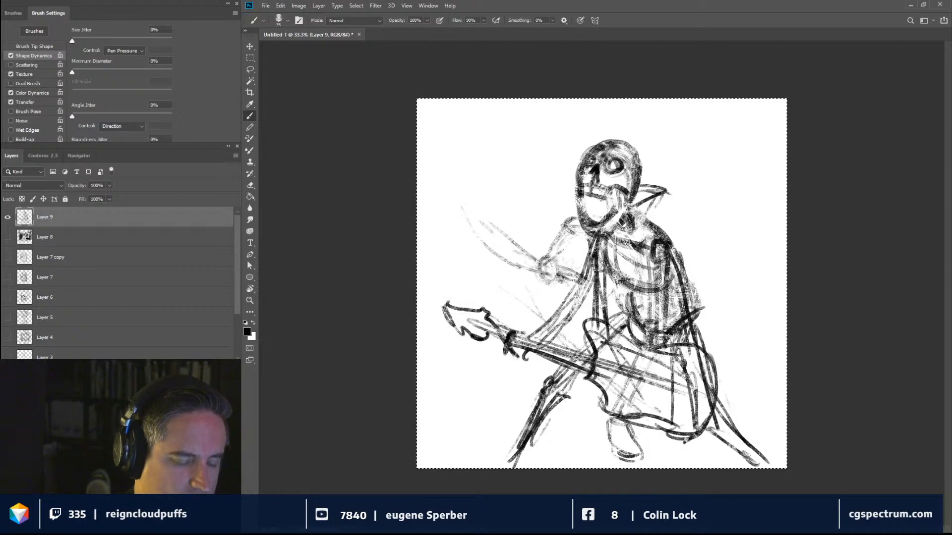
# Darken the near forearm and hand strokes over the guitar body, and shift the whole drawing upward on the canvas.
pyautogui.moveTo(646, 335); pyautogui.dragTo(614, 415)
pyautogui.moveTo(631, 370)
pyautogui.mouseDown()
pyautogui.moveTo(603, 426)
pyautogui.moveTo(617, 454)
pyautogui.mouseUp()
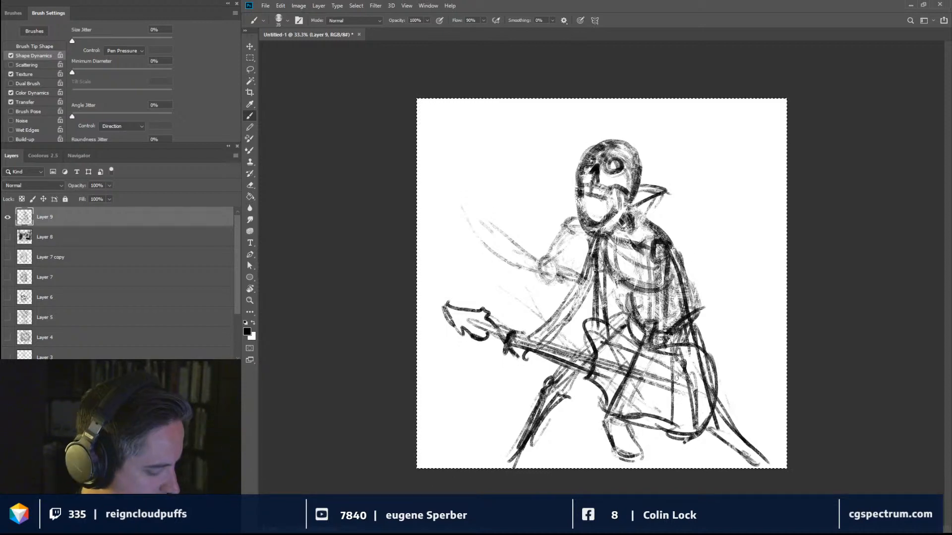
pyautogui.moveTo(674, 397); pyautogui.dragTo(674, 362)
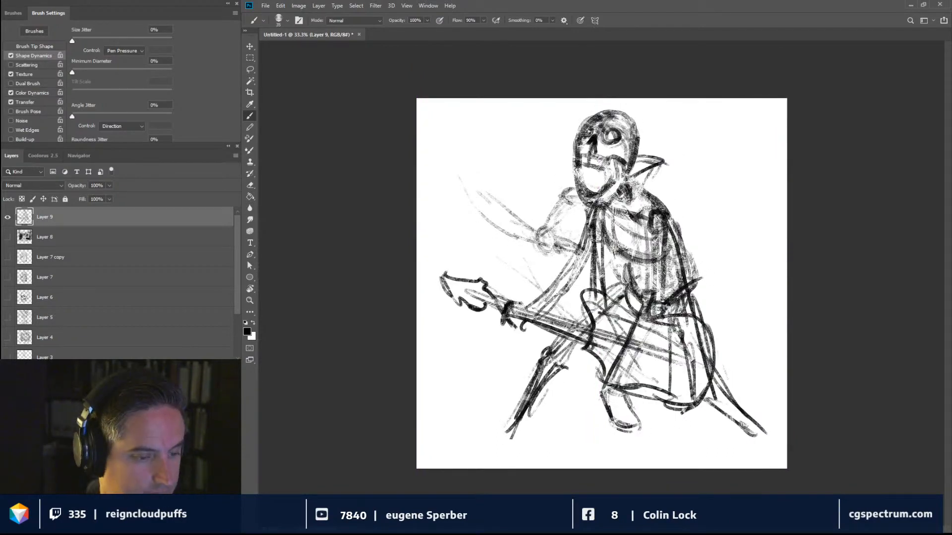
# Thicken the near forearm over the guitar, reinforce the guitar body's outline, and add dark control knobs to it.
pyautogui.moveTo(622, 358); pyautogui.dragTo(662, 299)
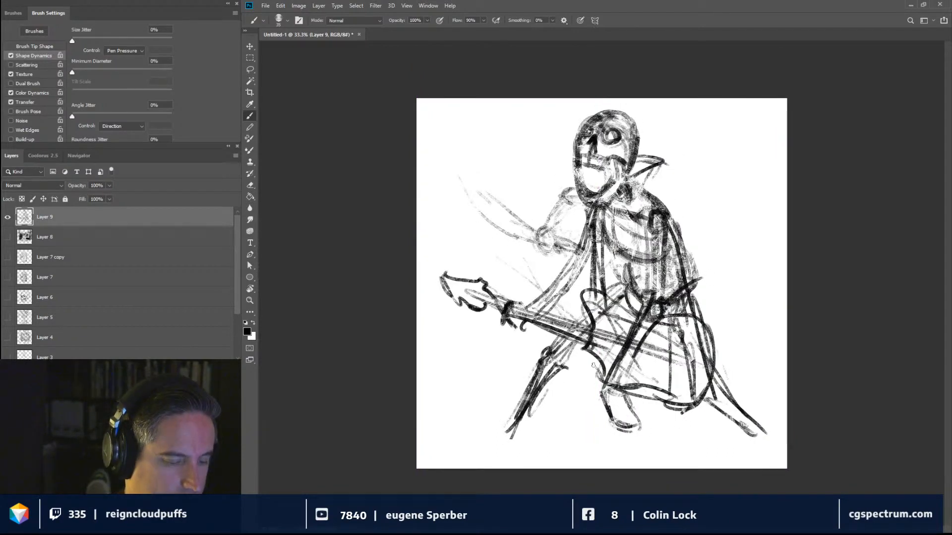
pyautogui.moveTo(598, 375)
pyautogui.mouseDown()
pyautogui.moveTo(631, 386)
pyautogui.moveTo(610, 335)
pyautogui.mouseUp()
pyautogui.moveTo(589, 296)
pyautogui.mouseDown()
pyautogui.moveTo(630, 322)
pyautogui.moveTo(690, 336)
pyautogui.moveTo(706, 394)
pyautogui.mouseUp()
pyautogui.moveTo(690, 340); pyautogui.dragTo(693, 350)
pyautogui.moveTo(673, 333); pyautogui.dragTo(677, 338)
pyautogui.moveTo(688, 352)
pyautogui.mouseDown()
pyautogui.moveTo(696, 365)
pyautogui.moveTo(677, 347)
pyautogui.mouseUp()
# Darken the open jacket's front edge, define the skull's jaw and mouth, and strengthen the back of the cranium.
pyautogui.moveTo(597, 229); pyautogui.dragTo(598, 295)
pyautogui.moveTo(596, 208); pyautogui.dragTo(599, 263)
pyautogui.moveTo(581, 181)
pyautogui.mouseDown()
pyautogui.moveTo(606, 186)
pyautogui.moveTo(599, 195)
pyautogui.moveTo(607, 199)
pyautogui.moveTo(578, 172)
pyautogui.mouseUp()
pyautogui.moveTo(590, 166); pyautogui.dragTo(584, 190)
pyautogui.moveTo(613, 172); pyautogui.dragTo(604, 187)
pyautogui.moveTo(608, 135)
pyautogui.mouseDown()
pyautogui.moveTo(621, 145)
pyautogui.moveTo(615, 128)
pyautogui.moveTo(579, 136)
pyautogui.moveTo(602, 109)
pyautogui.moveTo(631, 110)
pyautogui.moveTo(643, 150)
pyautogui.moveTo(634, 169)
pyautogui.moveTo(613, 155)
pyautogui.moveTo(610, 173)
pyautogui.moveTo(586, 130)
pyautogui.moveTo(574, 141)
pyautogui.moveTo(606, 106)
pyautogui.moveTo(641, 124)
pyautogui.moveTo(637, 171)
pyautogui.mouseUp()
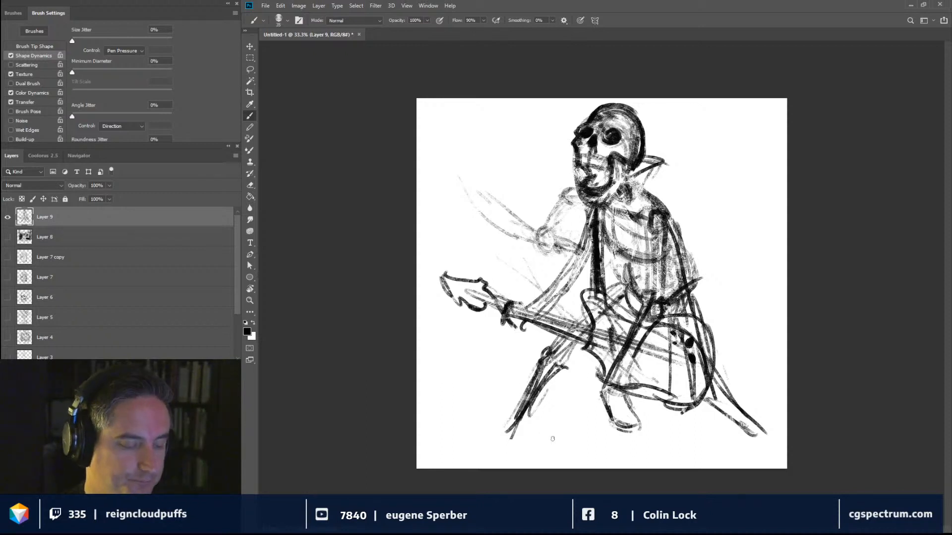
# Darken the near upper arm bone, the ribcage contours, and the collarbone and shoulder lines.
pyautogui.moveTo(649, 233); pyautogui.dragTo(649, 295)
pyautogui.moveTo(649, 250)
pyautogui.mouseDown()
pyautogui.moveTo(648, 313)
pyautogui.moveTo(662, 322)
pyautogui.moveTo(669, 227)
pyautogui.mouseUp()
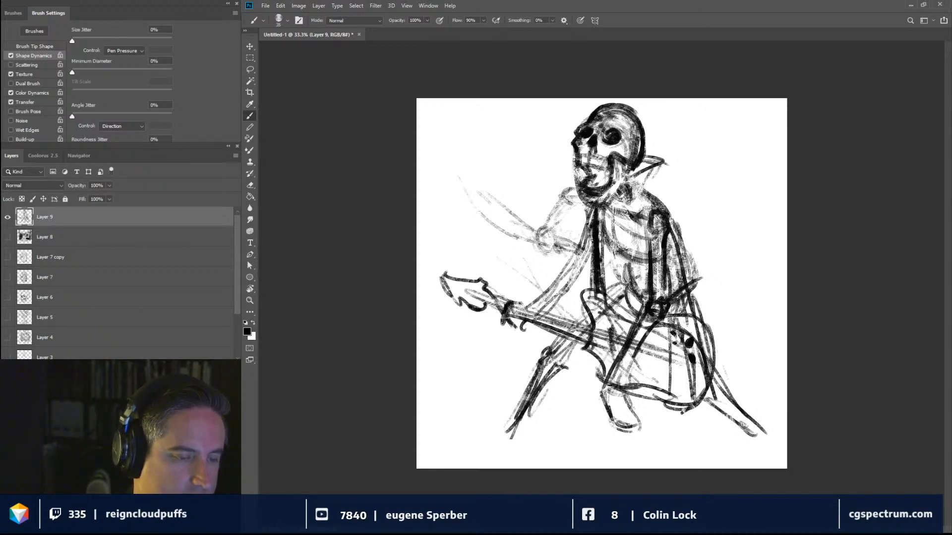
pyautogui.moveTo(615, 205)
pyautogui.mouseDown()
pyautogui.moveTo(652, 222)
pyautogui.moveTo(635, 221)
pyautogui.moveTo(618, 249)
pyautogui.mouseUp()
pyautogui.moveTo(612, 218); pyautogui.dragTo(624, 263)
pyautogui.moveTo(605, 212)
pyautogui.mouseDown()
pyautogui.moveTo(633, 262)
pyautogui.moveTo(601, 271)
pyautogui.moveTo(662, 286)
pyautogui.mouseUp()
pyautogui.moveTo(667, 255); pyautogui.dragTo(683, 284)
pyautogui.moveTo(687, 241); pyautogui.dragTo(683, 273)
pyautogui.moveTo(664, 200)
pyautogui.mouseDown()
pyautogui.moveTo(684, 259)
pyautogui.moveTo(639, 183)
pyautogui.moveTo(676, 209)
pyautogui.moveTo(651, 208)
pyautogui.moveTo(664, 208)
pyautogui.mouseUp()
pyautogui.moveTo(671, 214)
pyautogui.mouseDown()
pyautogui.moveTo(635, 175)
pyautogui.moveTo(633, 200)
pyautogui.moveTo(647, 188)
pyautogui.mouseUp()
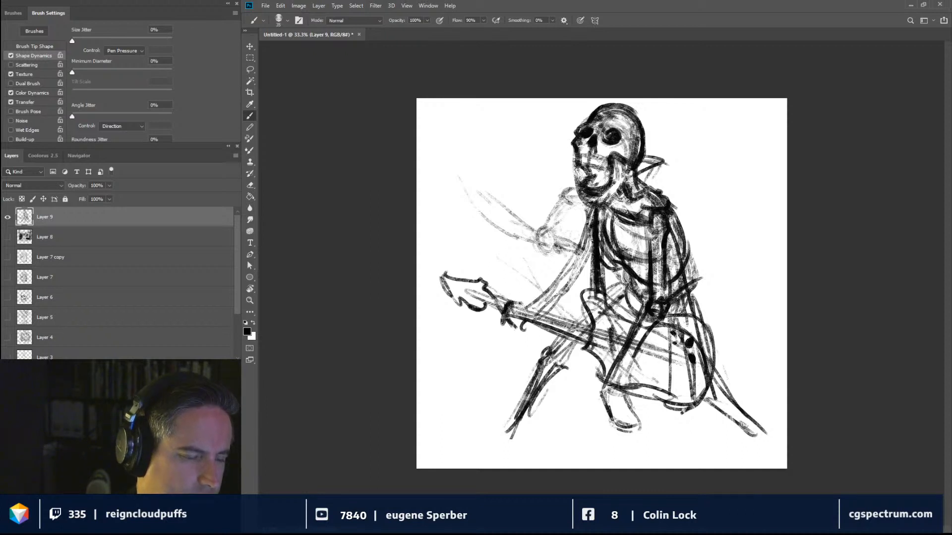
# Define the far arm's upper arm, elbow and forearm bones reaching down to the guitar neck.
pyautogui.moveTo(593, 217); pyautogui.dragTo(570, 267)
pyautogui.moveTo(583, 236)
pyautogui.mouseDown()
pyautogui.moveTo(525, 324)
pyautogui.moveTo(572, 283)
pyautogui.mouseUp()
pyautogui.moveTo(535, 312); pyautogui.dragTo(576, 268)
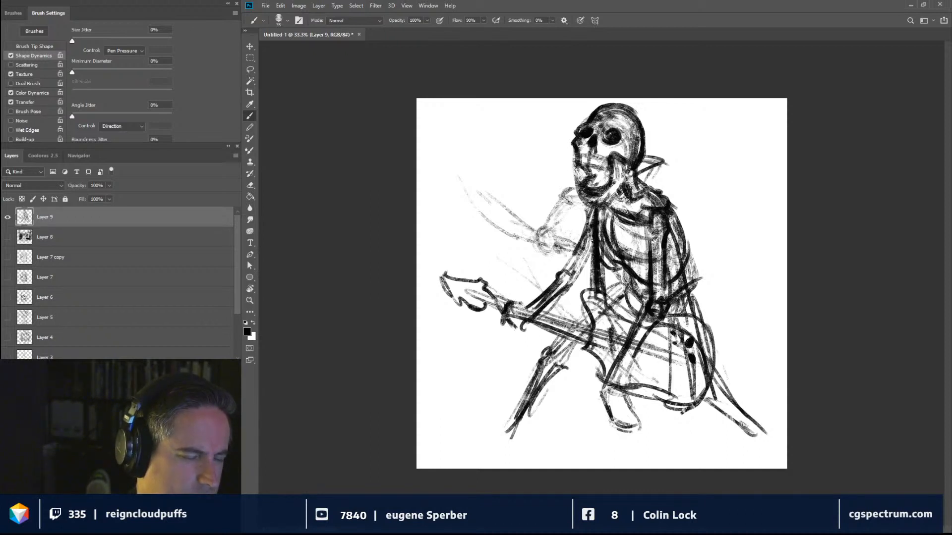
pyautogui.moveTo(590, 220)
pyautogui.mouseDown()
pyautogui.moveTo(570, 273)
pyautogui.moveTo(584, 257)
pyautogui.moveTo(583, 235)
pyautogui.mouseUp()
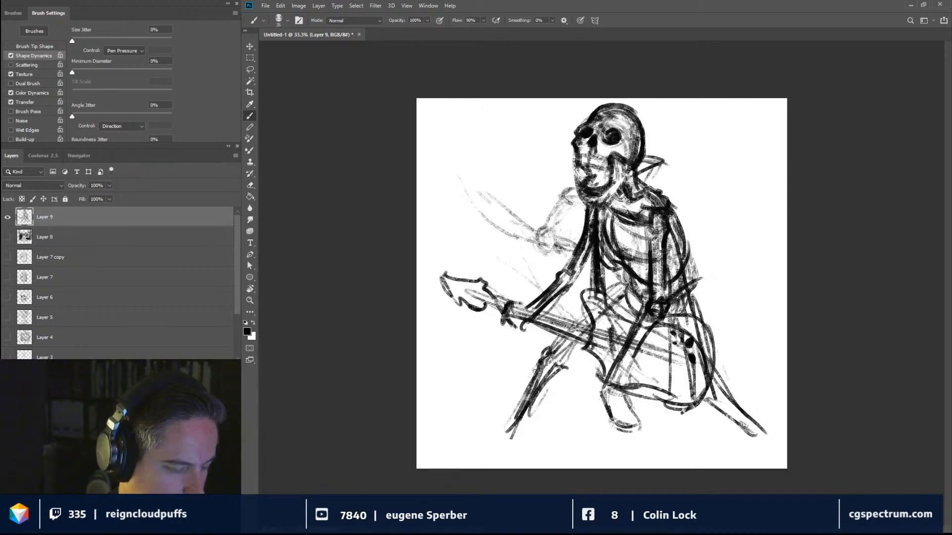
# Draw dark shin bones and a pointed foot on the forward leg, and thicken the lower bones of the trailing leg.
pyautogui.moveTo(541, 366); pyautogui.dragTo(508, 432)
pyautogui.moveTo(531, 384); pyautogui.dragTo(503, 450)
pyautogui.moveTo(547, 371); pyautogui.dragTo(521, 434)
pyautogui.moveTo(542, 387); pyautogui.dragTo(511, 445)
pyautogui.moveTo(535, 367)
pyautogui.mouseDown()
pyautogui.moveTo(494, 448)
pyautogui.moveTo(518, 449)
pyautogui.moveTo(469, 464)
pyautogui.mouseUp()
pyautogui.moveTo(518, 453); pyautogui.dragTo(512, 457)
pyautogui.moveTo(541, 369); pyautogui.dragTo(525, 399)
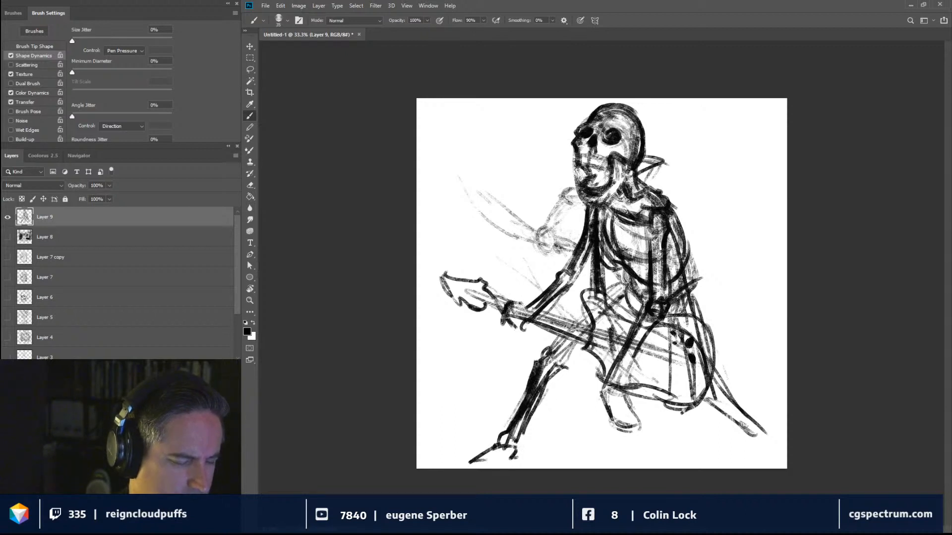
pyautogui.moveTo(721, 395)
pyautogui.mouseDown()
pyautogui.moveTo(775, 439)
pyautogui.moveTo(761, 448)
pyautogui.mouseUp()
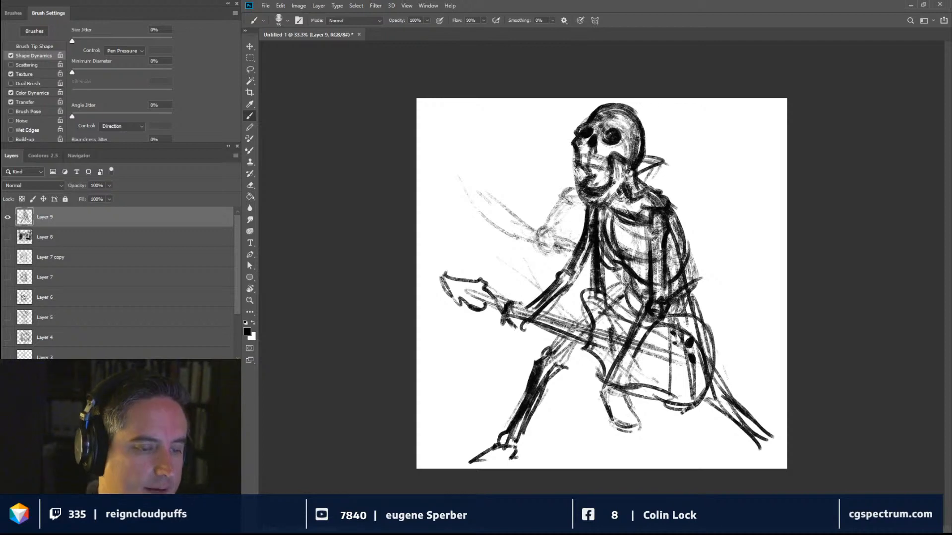
# Sketch a separate knee study beside the figure with femur, kneecap and shin bone, and thicken both sides of the shin.
pyautogui.moveTo(725, 206)
pyautogui.mouseDown()
pyautogui.moveTo(718, 192)
pyautogui.moveTo(741, 192)
pyautogui.moveTo(734, 234)
pyautogui.moveTo(723, 218)
pyautogui.moveTo(727, 294)
pyautogui.moveTo(740, 295)
pyautogui.moveTo(734, 228)
pyautogui.mouseUp()
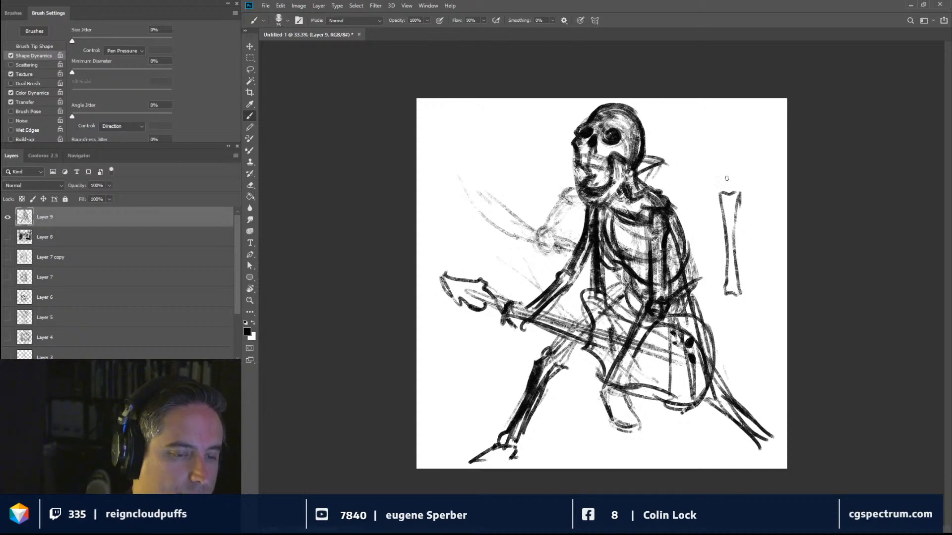
pyautogui.moveTo(726, 179)
pyautogui.mouseDown()
pyautogui.moveTo(719, 191)
pyautogui.moveTo(736, 130)
pyautogui.moveTo(739, 184)
pyautogui.moveTo(735, 133)
pyautogui.mouseUp()
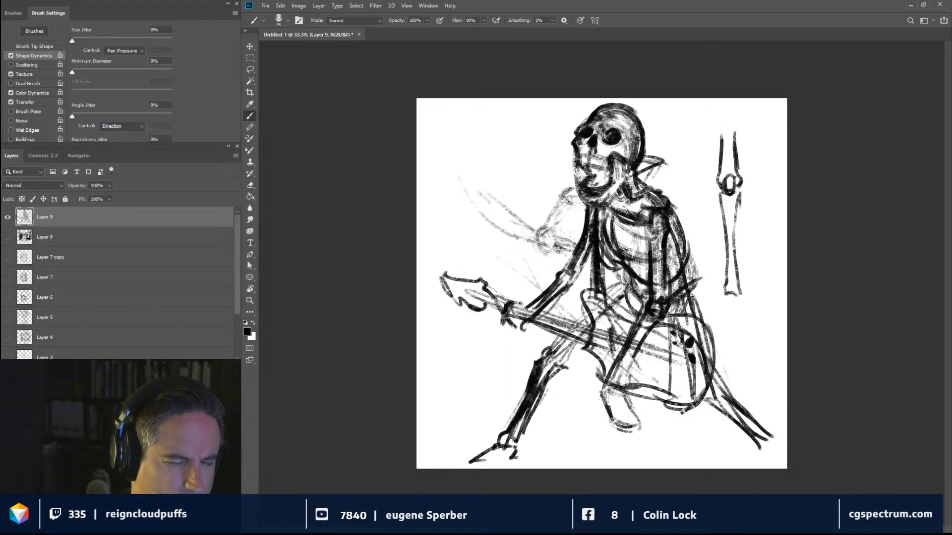
pyautogui.moveTo(719, 194); pyautogui.dragTo(720, 257)
pyautogui.moveTo(721, 223); pyautogui.dragTo(723, 278)
pyautogui.moveTo(719, 244); pyautogui.dragTo(727, 297)
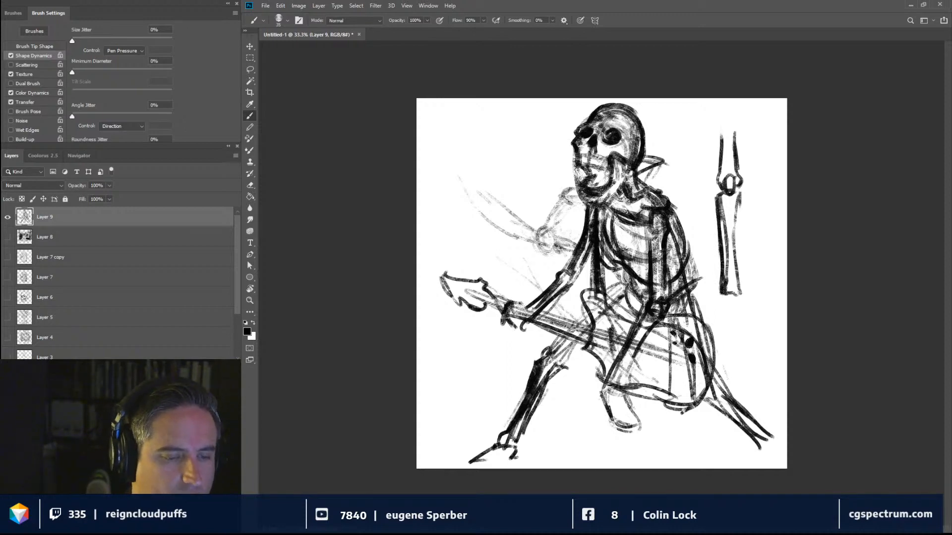
pyautogui.moveTo(724, 199)
pyautogui.mouseDown()
pyautogui.moveTo(718, 222)
pyautogui.moveTo(718, 214)
pyautogui.mouseUp()
pyautogui.moveTo(720, 192); pyautogui.dragTo(719, 198)
pyautogui.moveTo(739, 196); pyautogui.dragTo(740, 297)
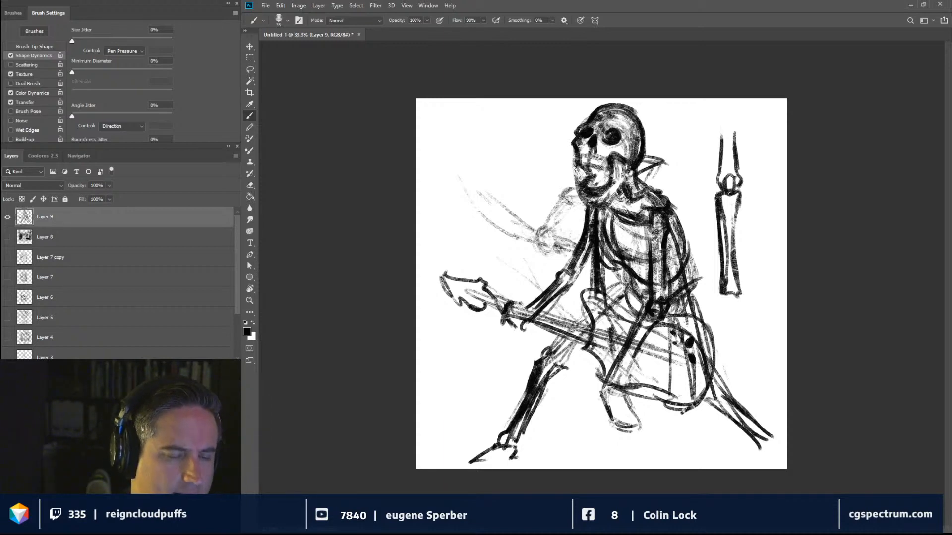
# Add inner shaft lines to the knee study's shin bone and define its upper and lower ends.
pyautogui.moveTo(730, 211); pyautogui.dragTo(731, 241)
pyautogui.moveTo(734, 278)
pyautogui.mouseDown()
pyautogui.moveTo(741, 292)
pyautogui.moveTo(723, 300)
pyautogui.moveTo(743, 301)
pyautogui.mouseUp()
pyautogui.moveTo(727, 193); pyautogui.dragTo(729, 202)
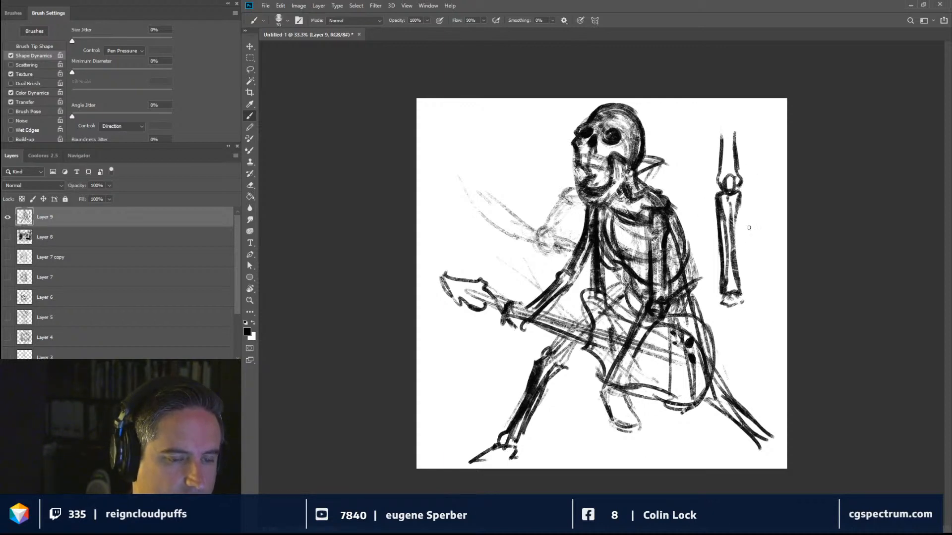
# Draw two arrows pointing at the side of the study's shin bone, and reinforce the outer edge of the femur.
pyautogui.moveTo(693, 227); pyautogui.dragTo(714, 227)
pyautogui.moveTo(704, 220)
pyautogui.mouseDown()
pyautogui.moveTo(714, 227)
pyautogui.moveTo(712, 260)
pyautogui.mouseUp()
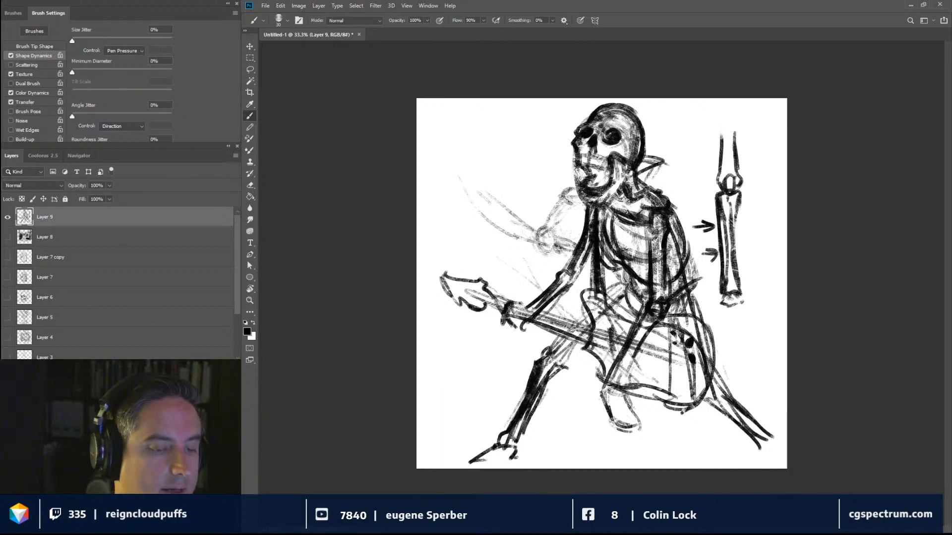
pyautogui.moveTo(718, 182); pyautogui.dragTo(720, 129)
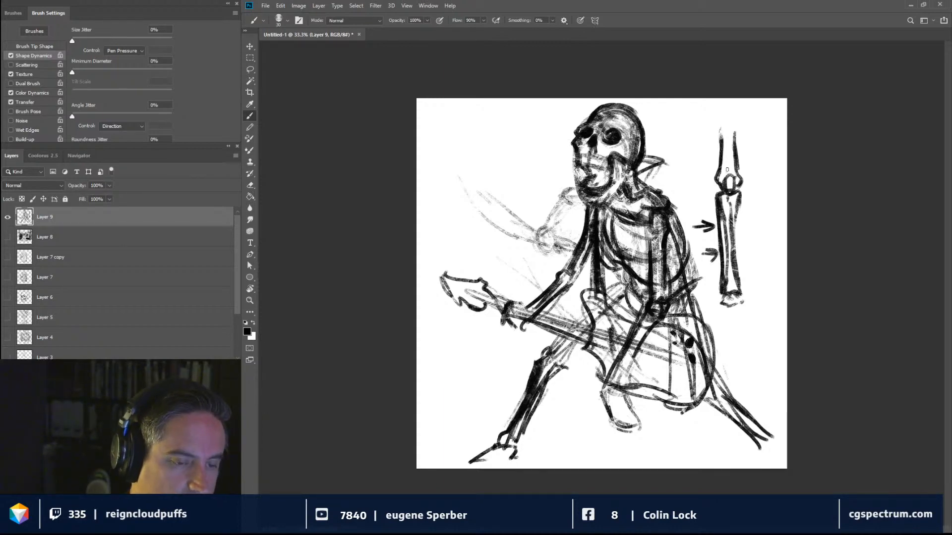
# Refine the bone ends around the knee study's kneecap and darken the knee of the figure's forward leg.
pyautogui.moveTo(727, 174)
pyautogui.mouseDown()
pyautogui.moveTo(723, 157)
pyautogui.moveTo(731, 161)
pyautogui.mouseUp()
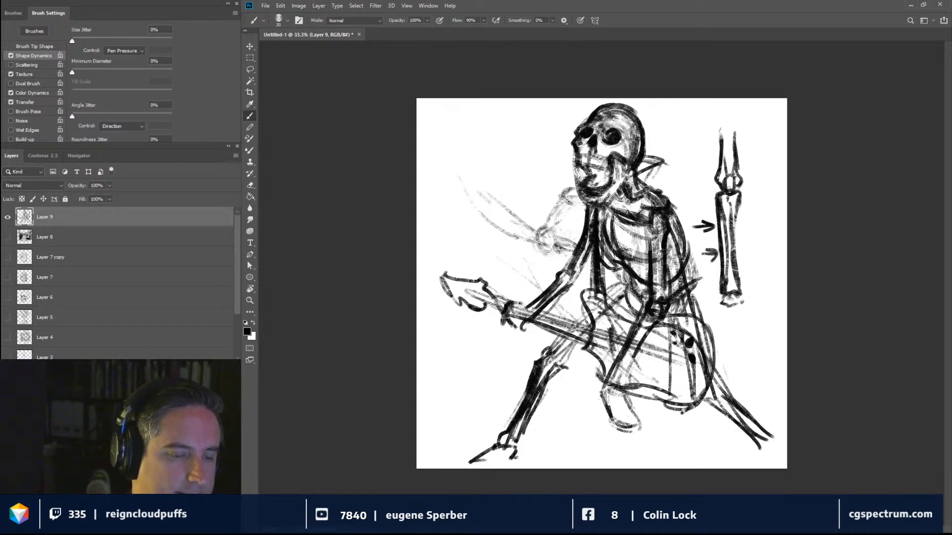
pyautogui.moveTo(713, 201); pyautogui.dragTo(711, 172)
pyautogui.moveTo(717, 202)
pyautogui.mouseDown()
pyautogui.moveTo(712, 180)
pyautogui.moveTo(731, 169)
pyautogui.mouseUp()
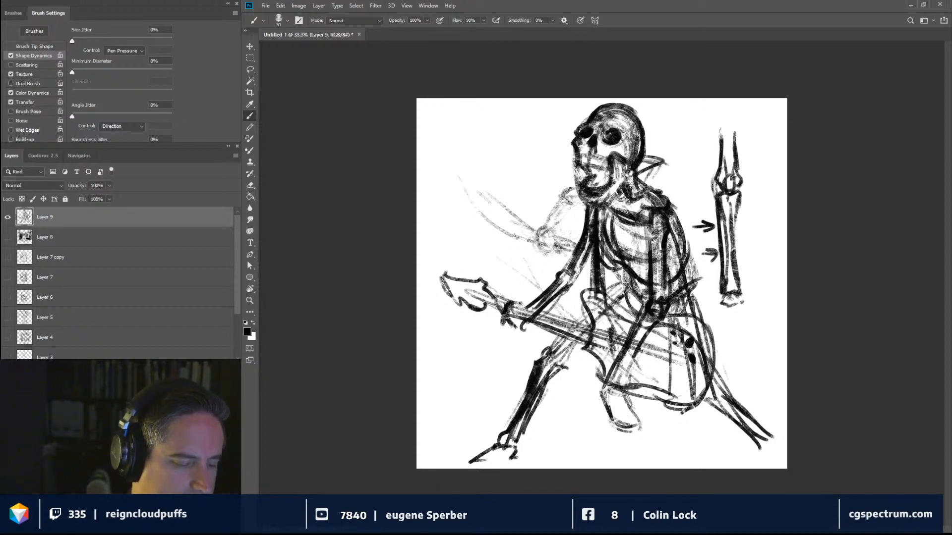
pyautogui.moveTo(554, 372)
pyautogui.mouseDown()
pyautogui.moveTo(542, 347)
pyautogui.moveTo(565, 339)
pyautogui.moveTo(548, 334)
pyautogui.mouseUp()
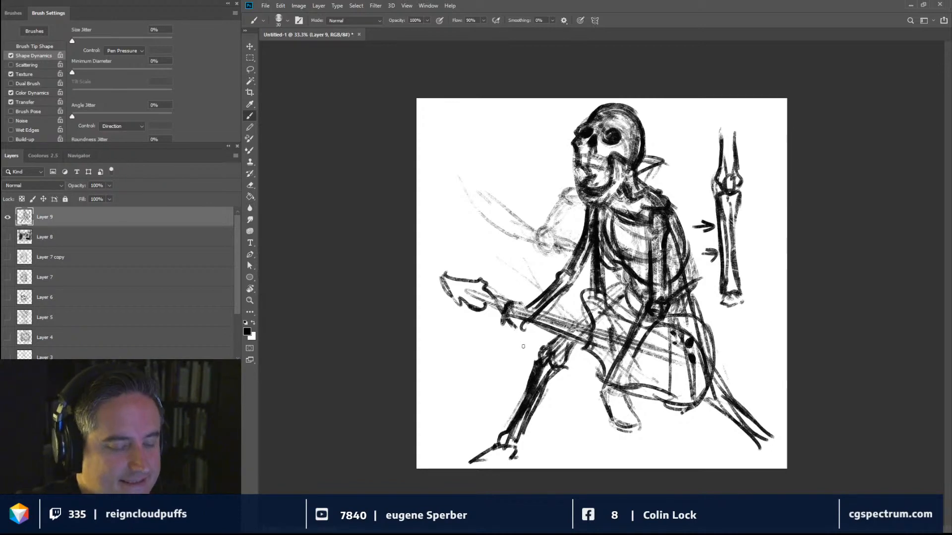
pyautogui.moveTo(714, 389); pyautogui.dragTo(714, 377)
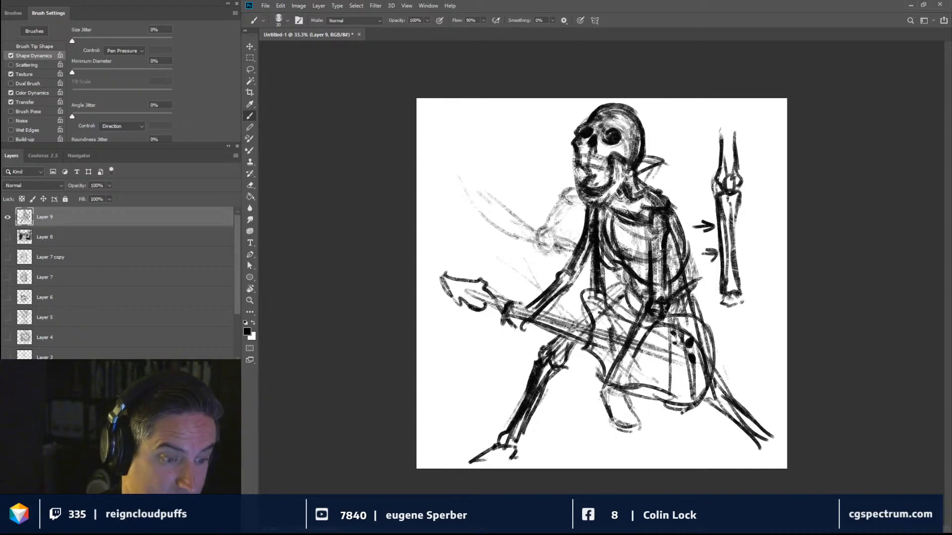
# Draw dark bones for the strumming forearm and hand, and add toe strokes to both feet.
pyautogui.moveTo(624, 352)
pyautogui.mouseDown()
pyautogui.moveTo(615, 368)
pyautogui.moveTo(630, 367)
pyautogui.mouseUp()
pyautogui.moveTo(613, 365); pyautogui.dragTo(616, 398)
pyautogui.moveTo(615, 370)
pyautogui.mouseDown()
pyautogui.moveTo(619, 405)
pyautogui.moveTo(635, 404)
pyautogui.mouseUp()
pyautogui.moveTo(629, 368)
pyautogui.mouseDown()
pyautogui.moveTo(635, 397)
pyautogui.moveTo(614, 396)
pyautogui.moveTo(610, 424)
pyautogui.moveTo(641, 416)
pyautogui.moveTo(637, 356)
pyautogui.moveTo(648, 336)
pyautogui.mouseUp()
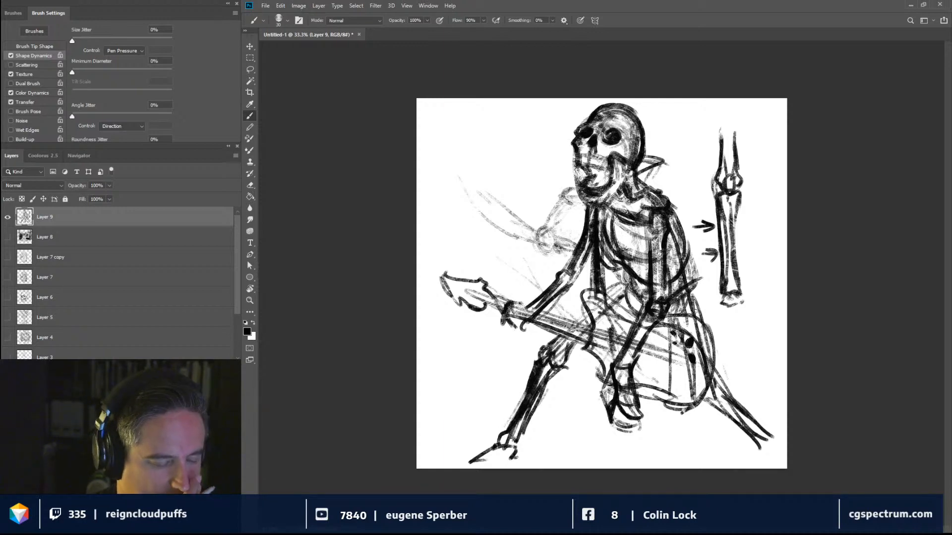
pyautogui.moveTo(515, 436)
pyautogui.mouseDown()
pyautogui.moveTo(502, 460)
pyautogui.moveTo(462, 464)
pyautogui.moveTo(499, 470)
pyautogui.mouseUp()
pyautogui.moveTo(739, 428); pyautogui.dragTo(764, 445)
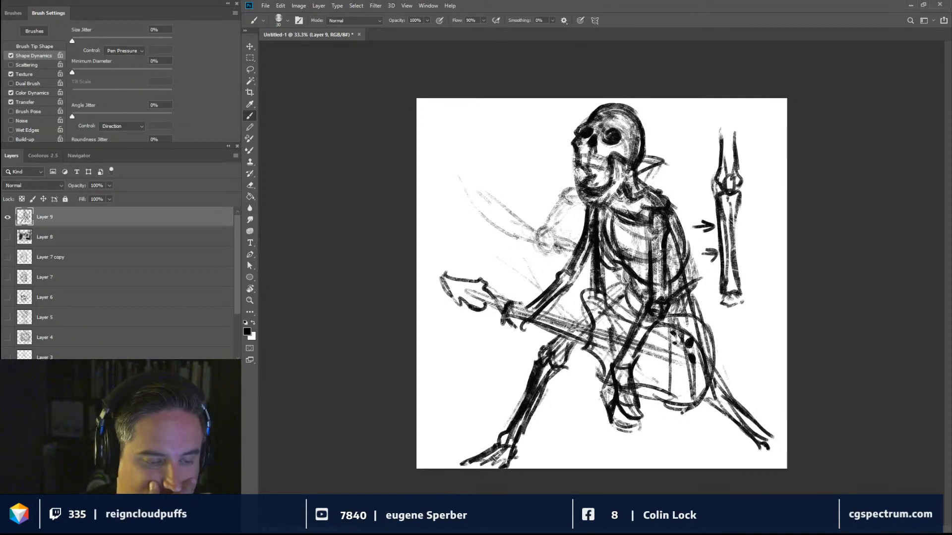
# Add string lines and a small dark pickup block to the guitar body beside the strumming hand.
pyautogui.moveTo(633, 357)
pyautogui.mouseDown()
pyautogui.moveTo(681, 373)
pyautogui.moveTo(671, 371)
pyautogui.moveTo(675, 354)
pyautogui.moveTo(663, 376)
pyautogui.moveTo(675, 379)
pyautogui.mouseUp()
pyautogui.moveTo(647, 340); pyautogui.dragTo(644, 368)
pyautogui.moveTo(649, 361); pyautogui.dragTo(636, 367)
pyautogui.moveTo(643, 351); pyautogui.dragTo(637, 364)
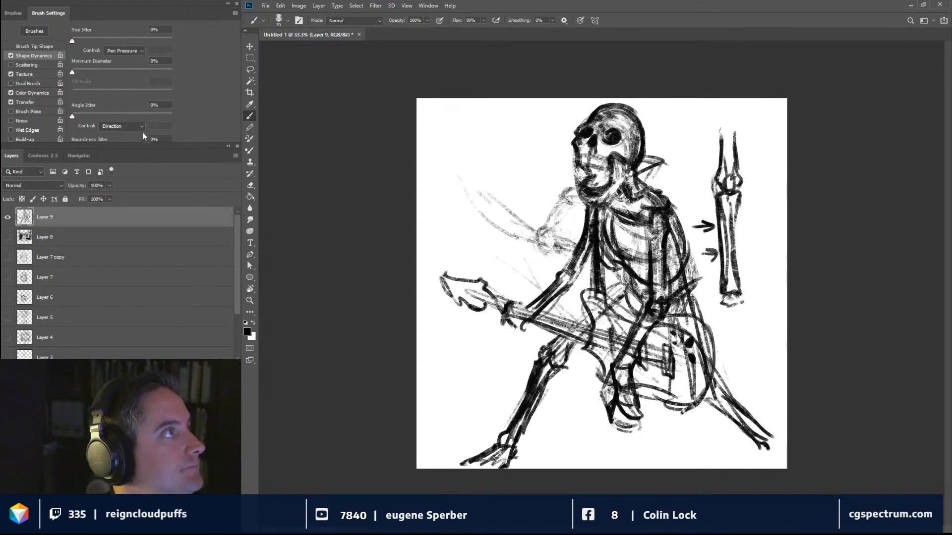
# Lower the opacity of Layer 9 to 23% and add a new empty layer above it.
pyautogui.click(110, 185)
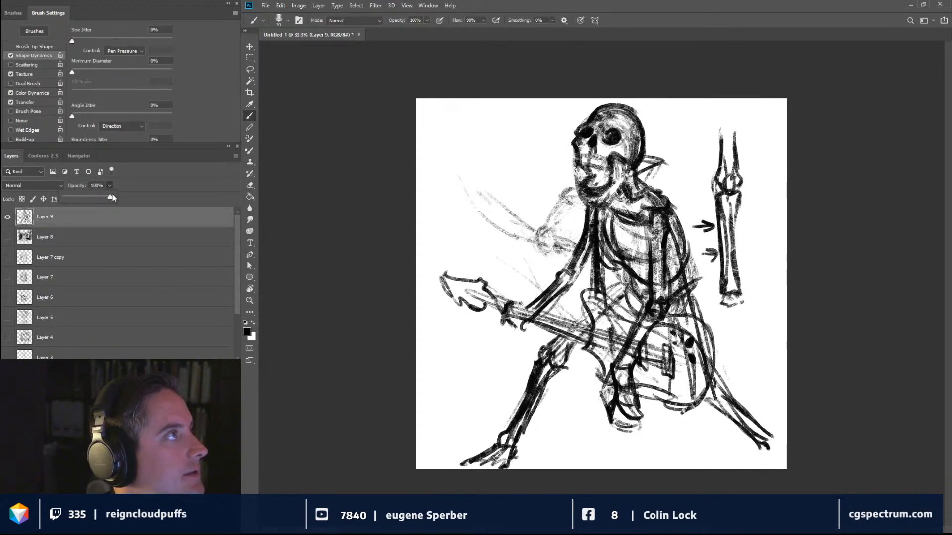
pyautogui.moveTo(106, 198); pyautogui.dragTo(97, 197)
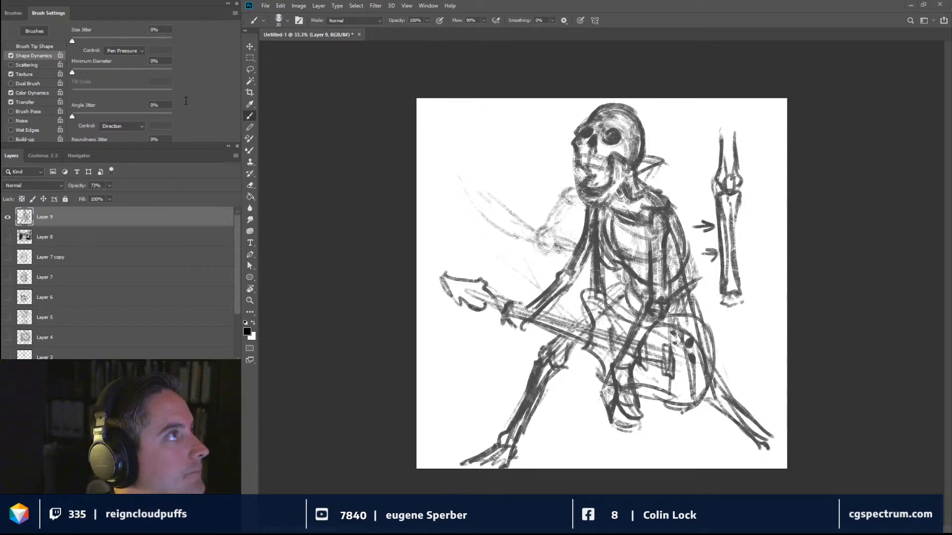
pyautogui.click(200, 105)
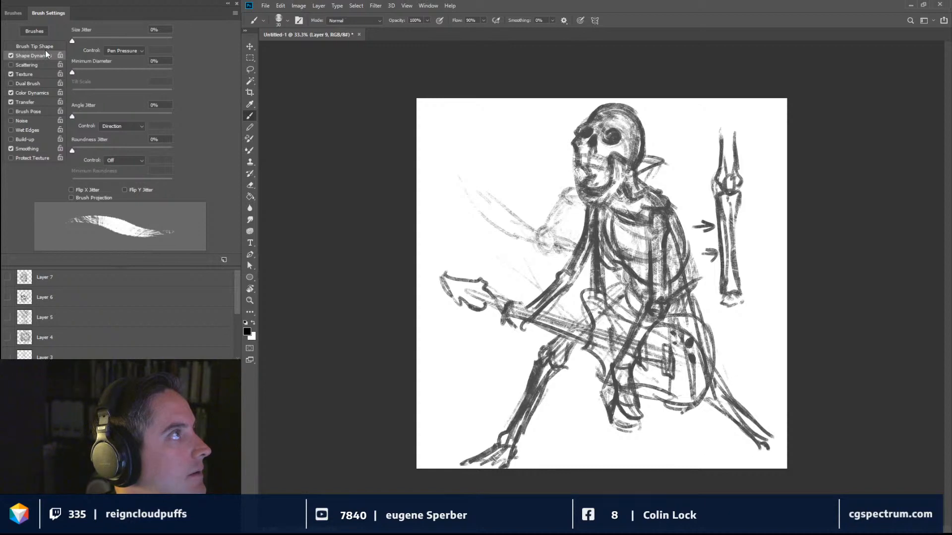
pyautogui.click(13, 14)
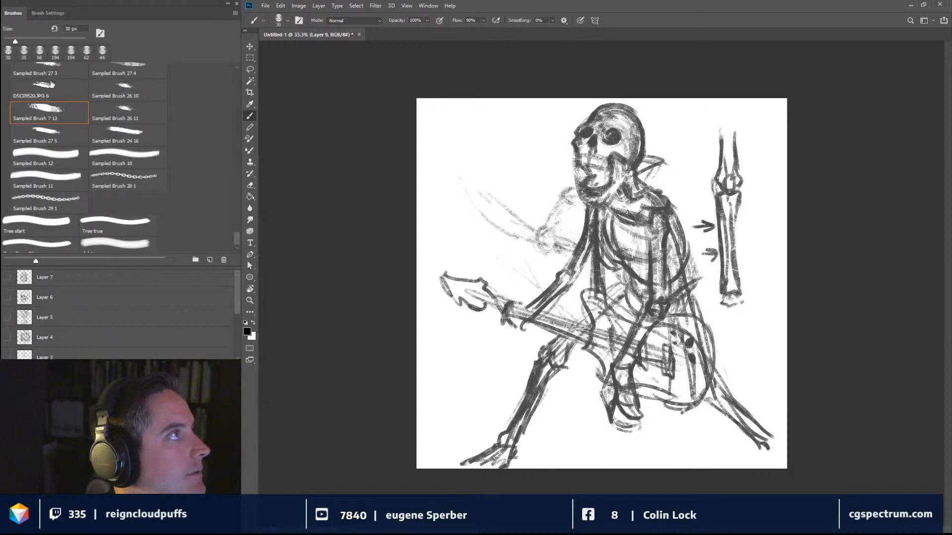
pyautogui.click(111, 319)
pyautogui.click(84, 223)
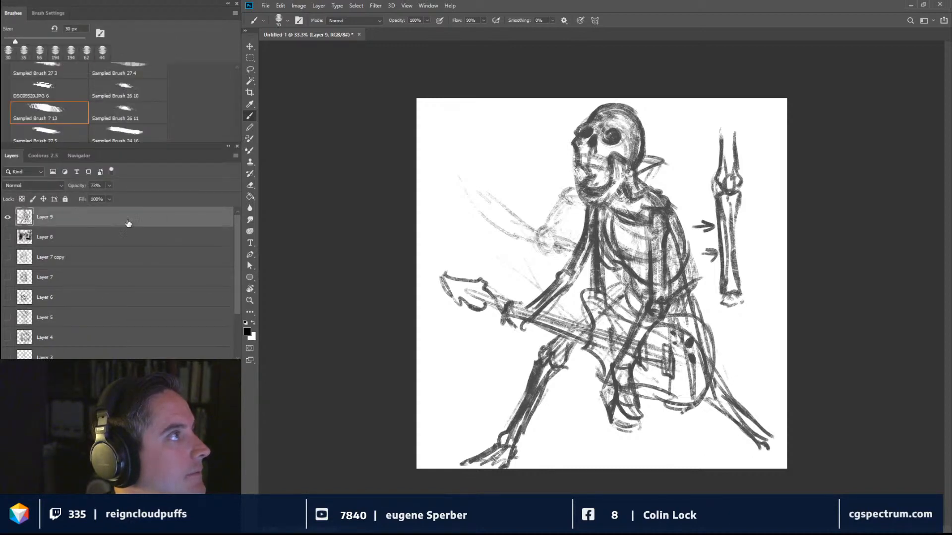
pyautogui.click(109, 185)
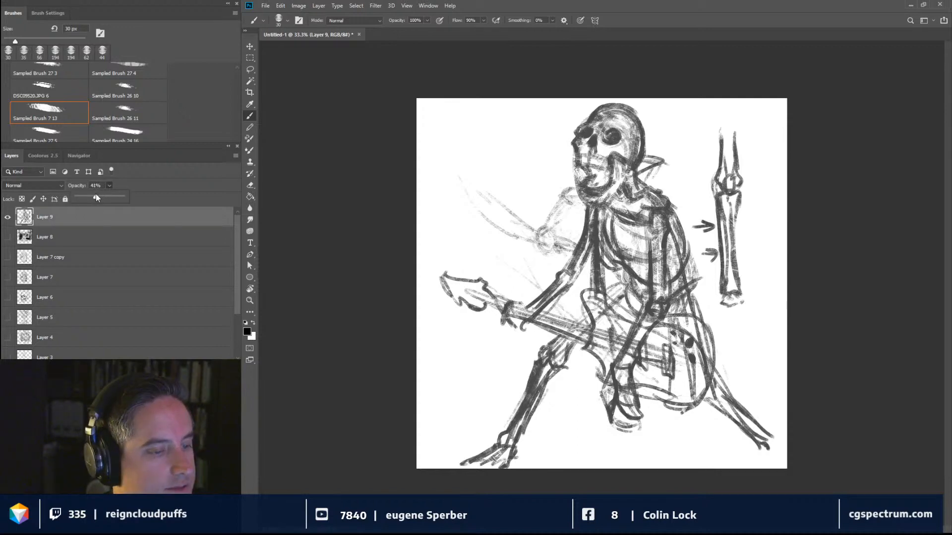
pyautogui.moveTo(97, 196); pyautogui.dragTo(87, 196)
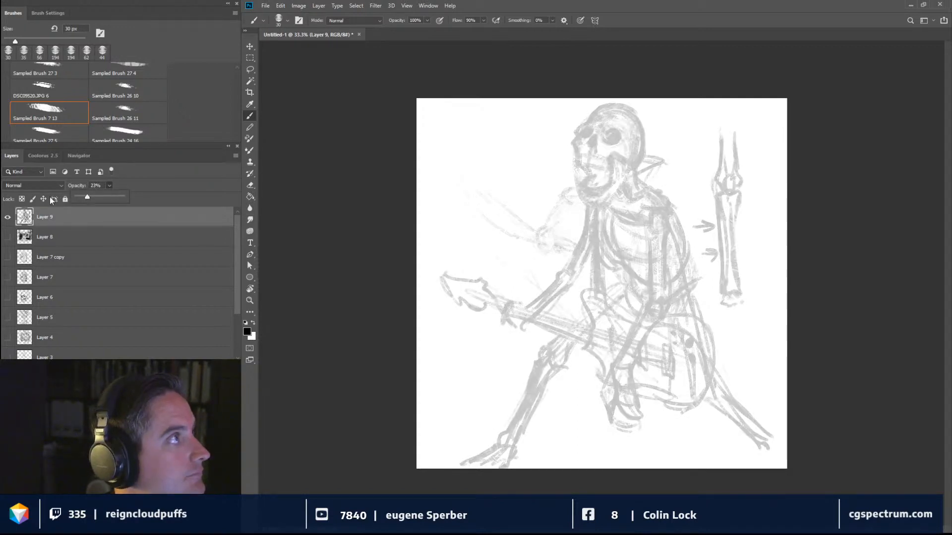
pyautogui.hotkey('ctrl', 'shift', 'alt', 'n')
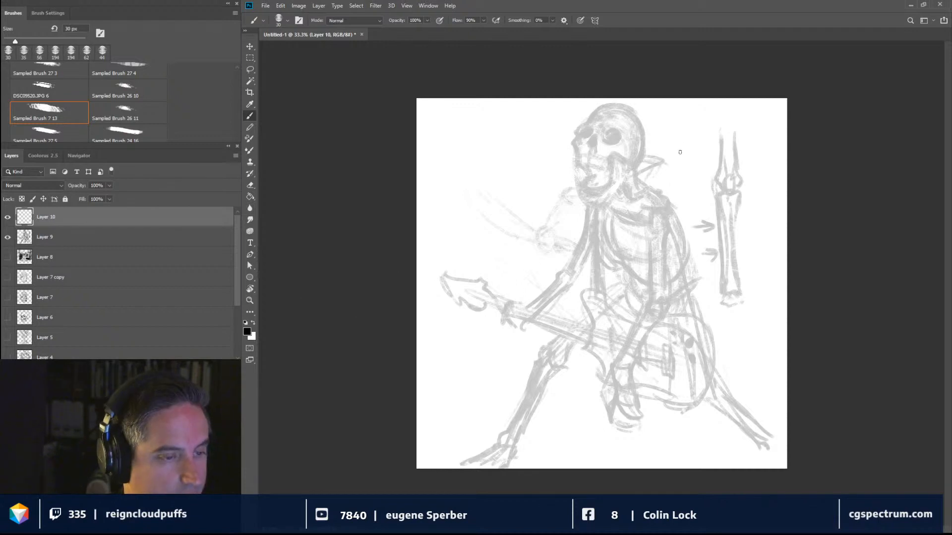
# Trace the skull's jaw, mouth line, eye socket and cheekbone on Layer 10, reducing the brush to 25 px.
pyautogui.moveTo(612, 138); pyautogui.dragTo(610, 135)
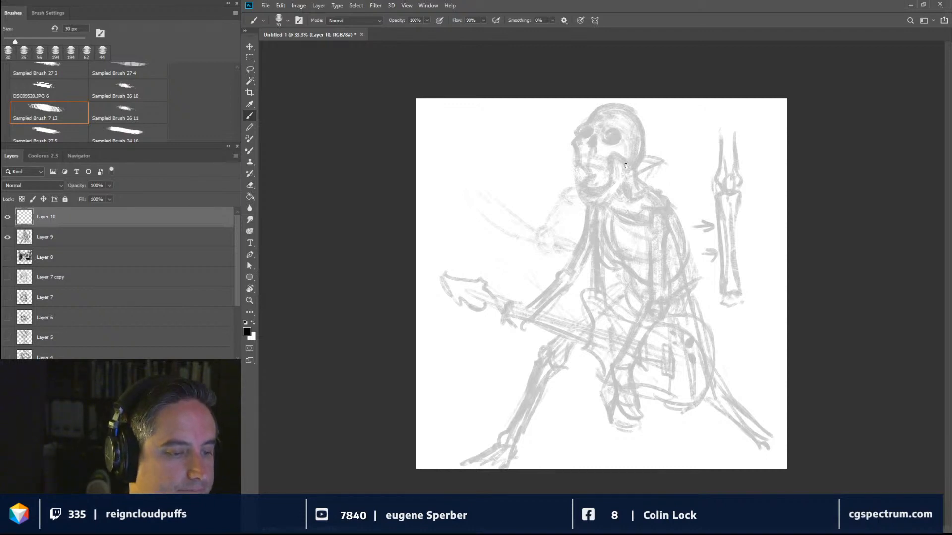
pyautogui.moveTo(626, 166)
pyautogui.mouseDown()
pyautogui.moveTo(625, 190)
pyautogui.moveTo(606, 202)
pyautogui.mouseUp()
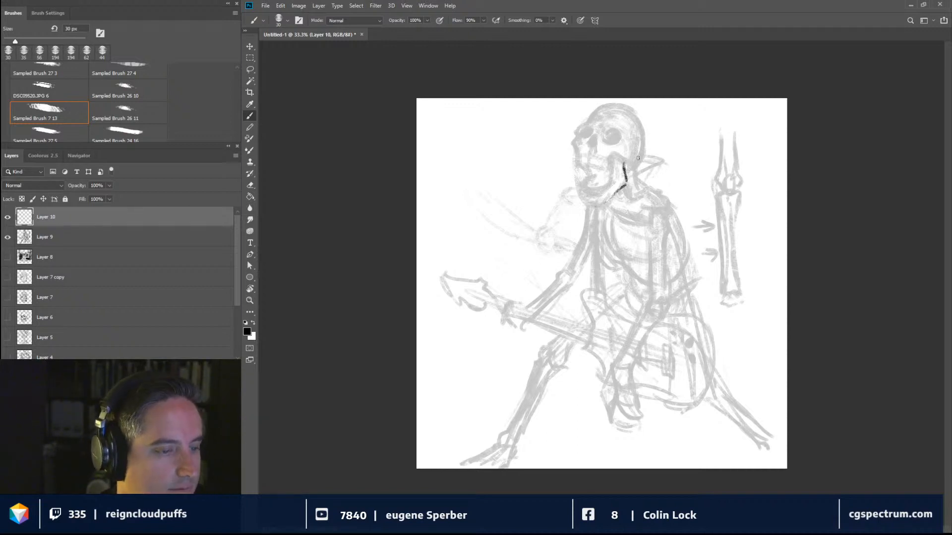
pyautogui.press('[')
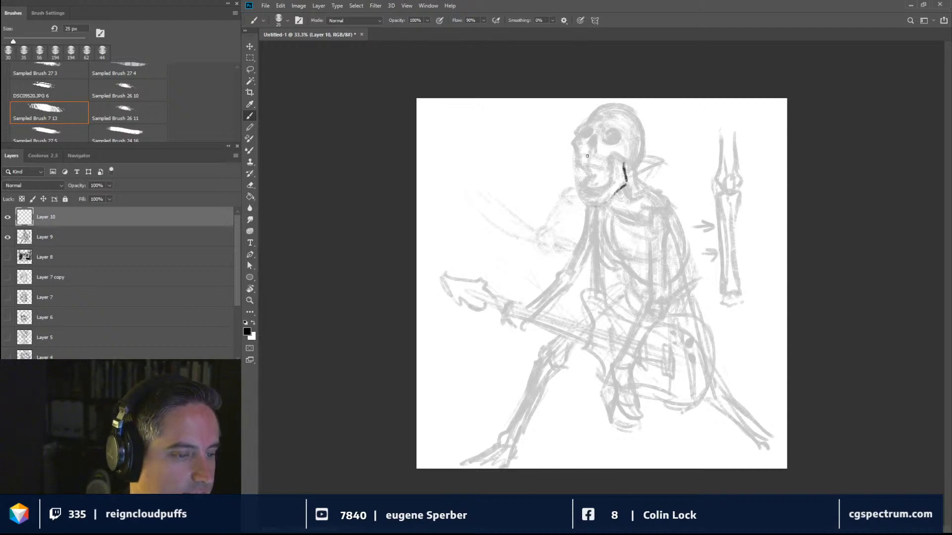
pyautogui.moveTo(579, 164)
pyautogui.mouseDown()
pyautogui.moveTo(613, 170)
pyautogui.moveTo(611, 155)
pyautogui.moveTo(626, 159)
pyautogui.moveTo(633, 139)
pyautogui.moveTo(617, 143)
pyautogui.mouseUp()
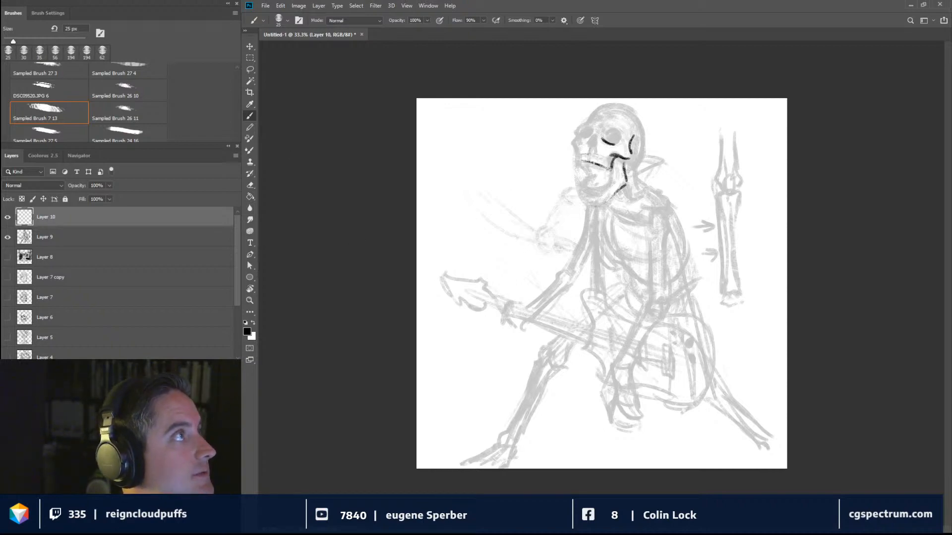
# Try out Sampled Brush 27 4 and Sampled Brush 24 12 with thick test strokes beside the skull.
pyautogui.scroll(2, 132, 94)
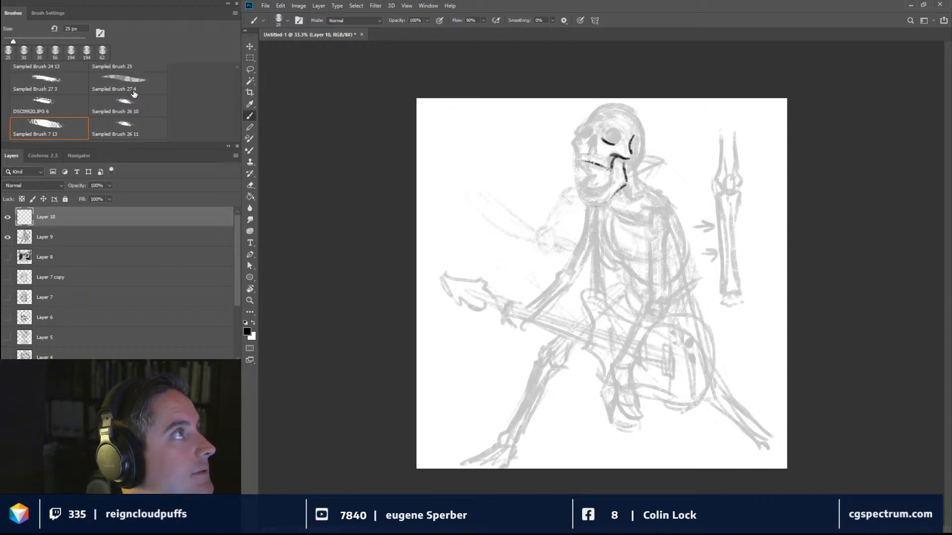
pyautogui.click(134, 91)
pyautogui.moveTo(564, 134)
pyautogui.mouseDown()
pyautogui.moveTo(543, 190)
pyautogui.moveTo(550, 147)
pyautogui.moveTo(529, 217)
pyautogui.mouseUp()
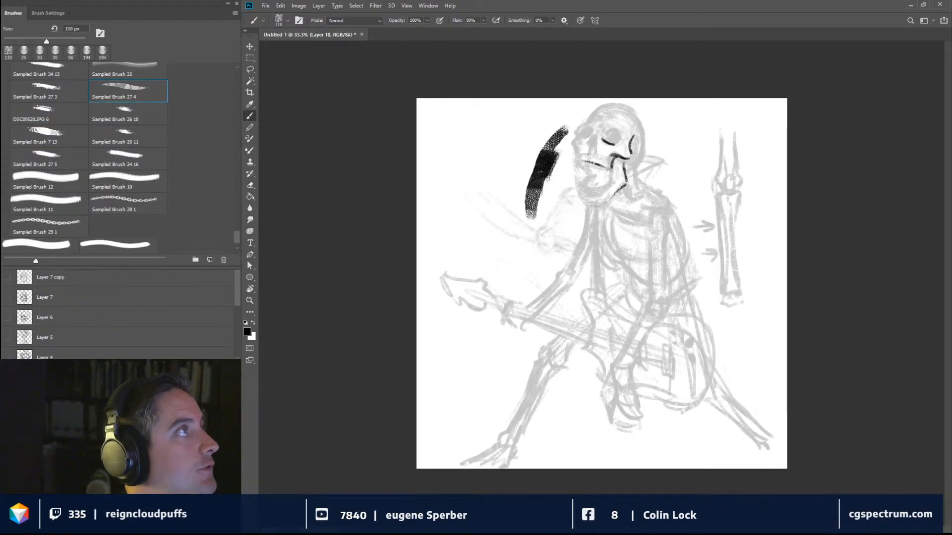
pyautogui.scroll(3, 97, 205)
pyautogui.scroll(2, 89, 196)
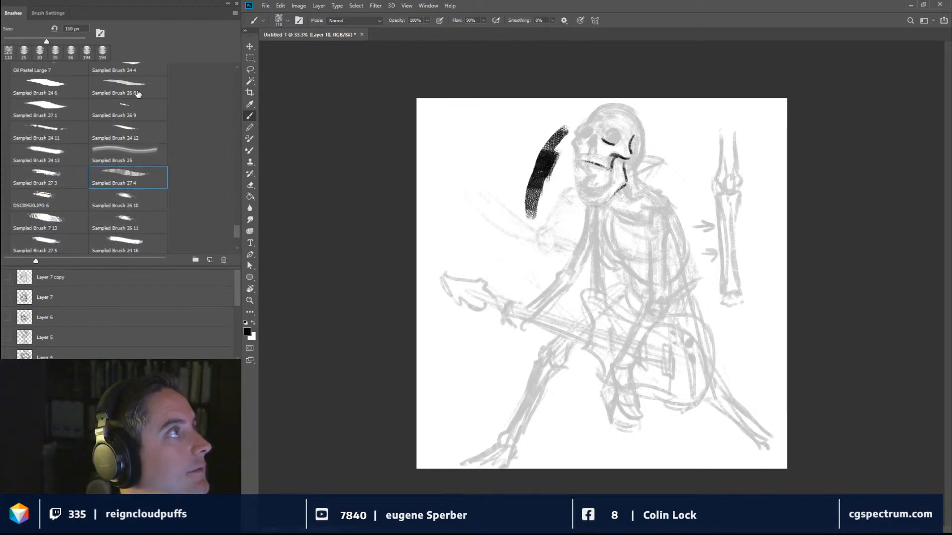
pyautogui.click(131, 132)
pyautogui.moveTo(518, 133)
pyautogui.mouseDown()
pyautogui.moveTo(499, 208)
pyautogui.moveTo(503, 169)
pyautogui.mouseUp()
pyautogui.moveTo(493, 243)
pyautogui.mouseDown()
pyautogui.moveTo(491, 132)
pyautogui.moveTo(509, 263)
pyautogui.moveTo(515, 223)
pyautogui.moveTo(517, 262)
pyautogui.mouseUp()
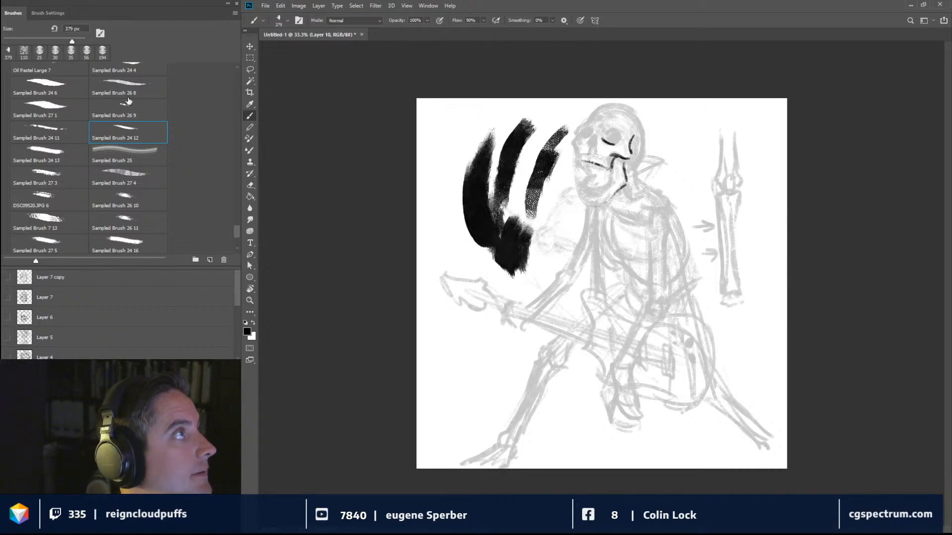
# Set the brush's Minimum Diameter to 0% and turn off Dual Brush.
pyautogui.click(47, 13)
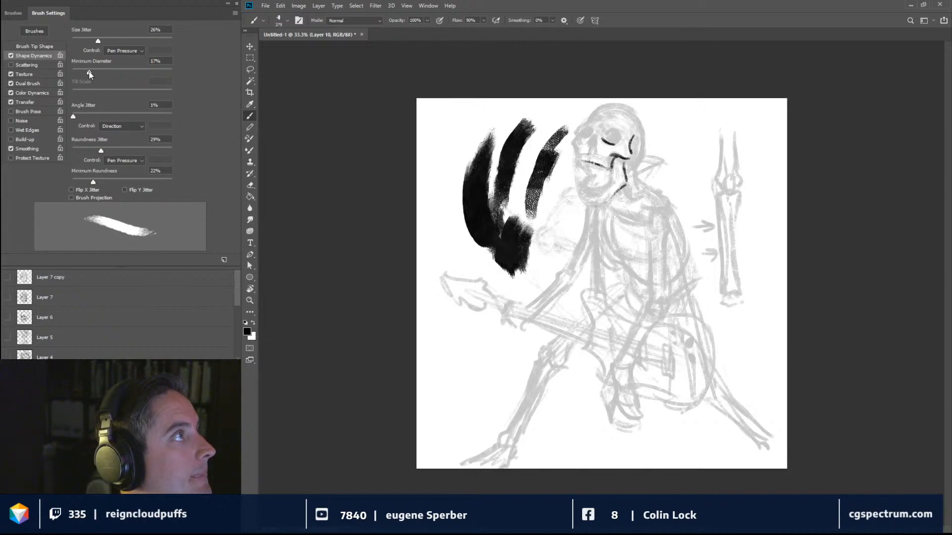
pyautogui.moveTo(89, 72)
pyautogui.mouseDown()
pyautogui.moveTo(56, 69)
pyautogui.moveTo(84, 72)
pyautogui.mouseUp()
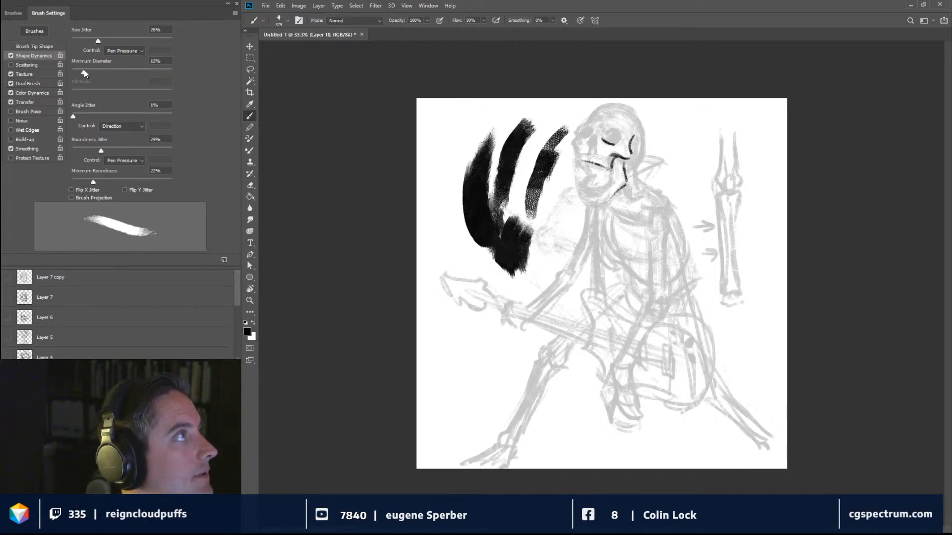
pyautogui.click(10, 83)
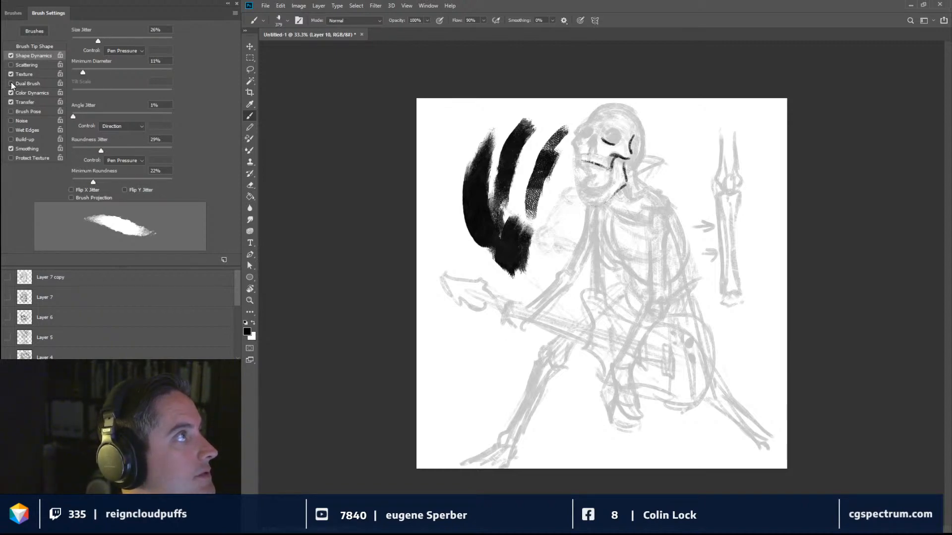
pyautogui.moveTo(84, 72); pyautogui.dragTo(58, 73)
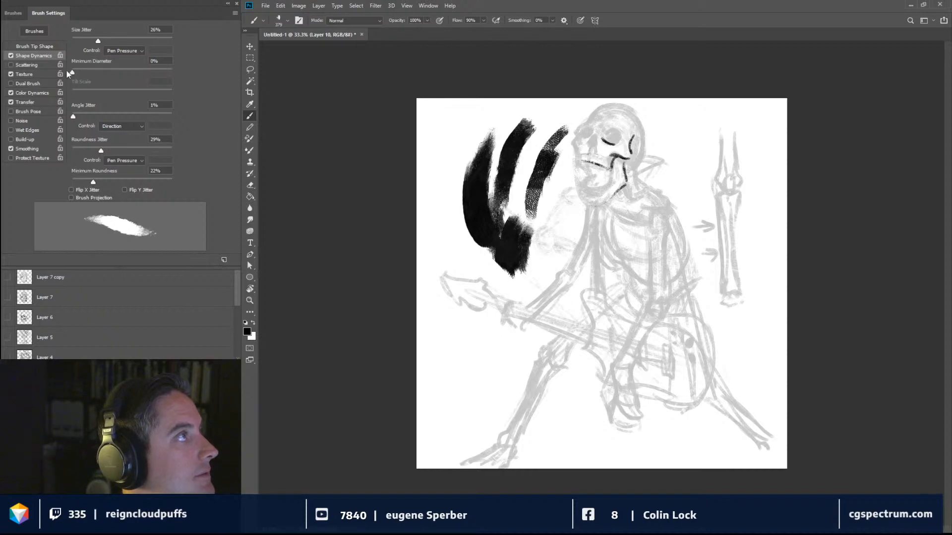
pyautogui.click(23, 48)
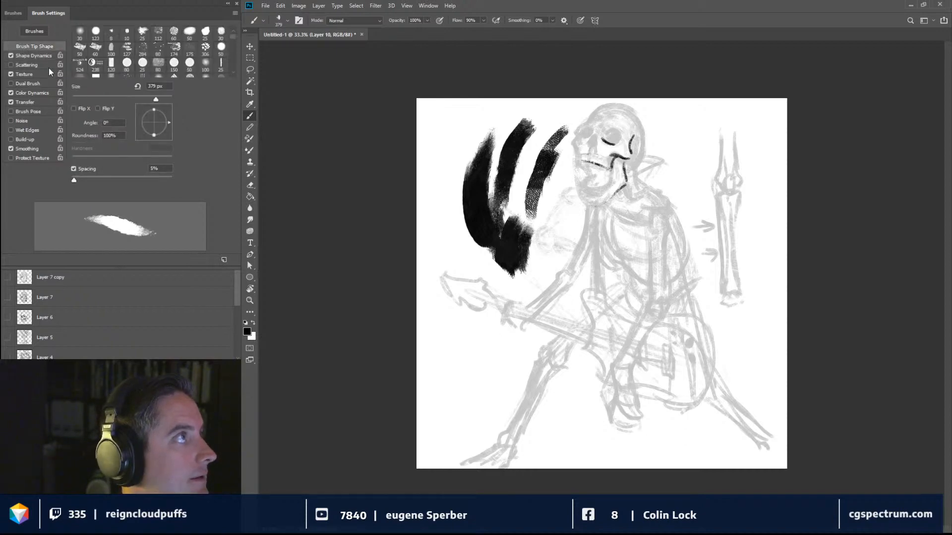
# Choose the Hard Round Pressure Size brush and clear everything drawn on Layer 10.
pyautogui.click(15, 13)
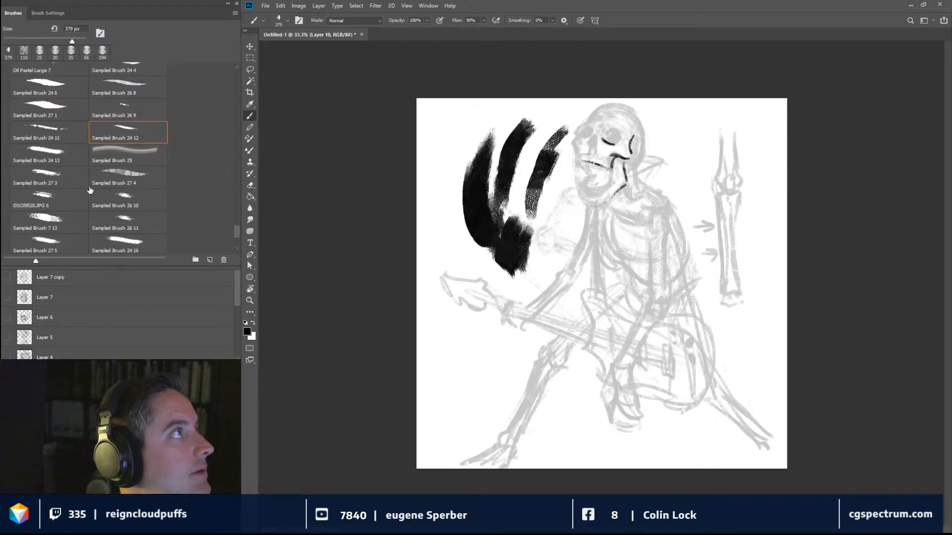
pyautogui.scroll(2, 90, 159)
pyautogui.moveTo(237, 229); pyautogui.dragTo(237, 69)
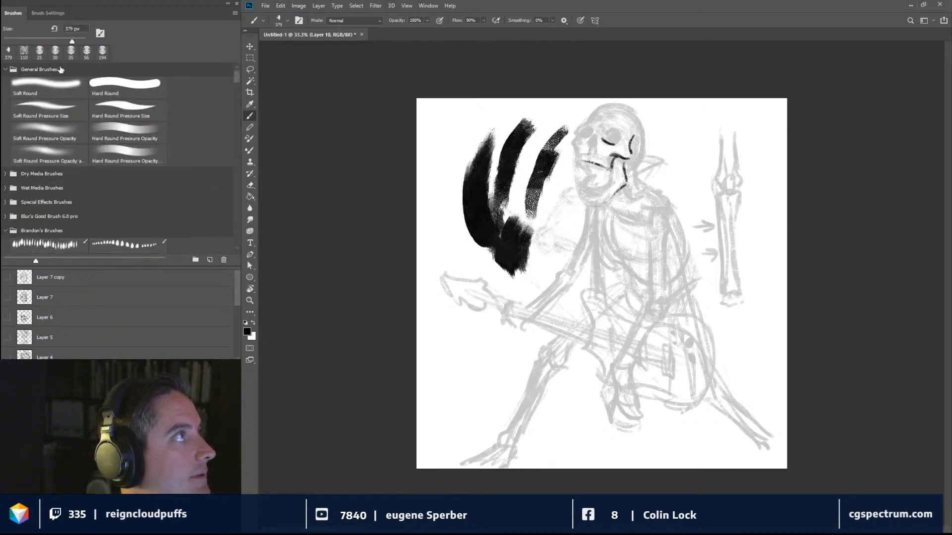
pyautogui.click(149, 113)
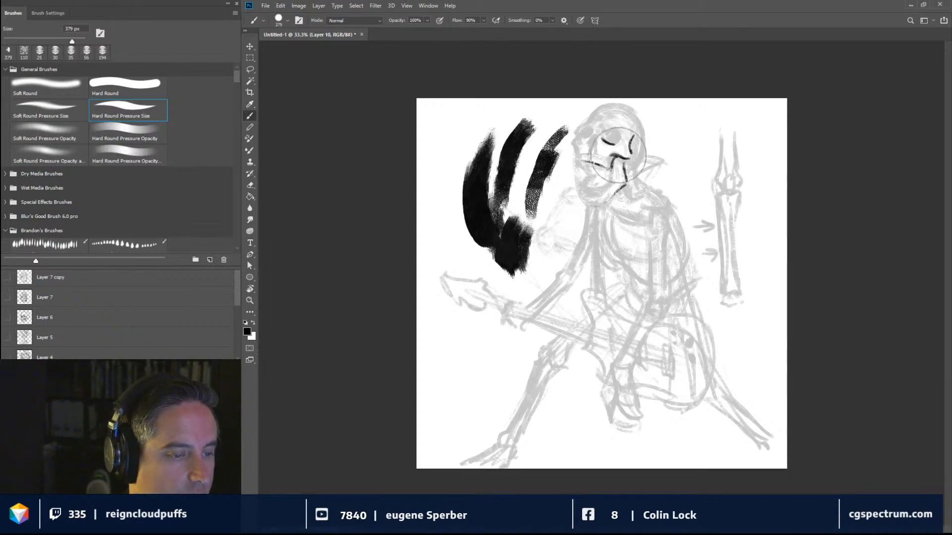
pyautogui.hotkey('ctrl', 'a')
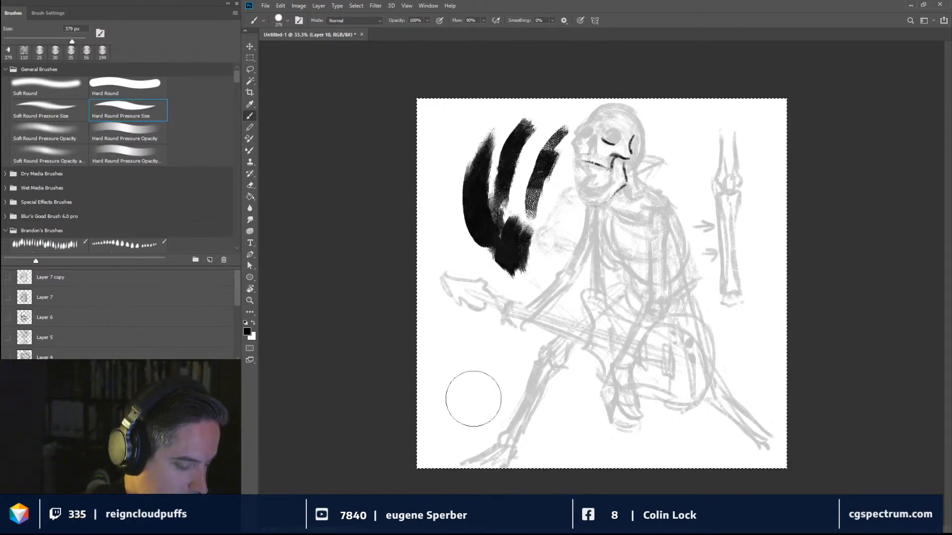
pyautogui.press('Delete')
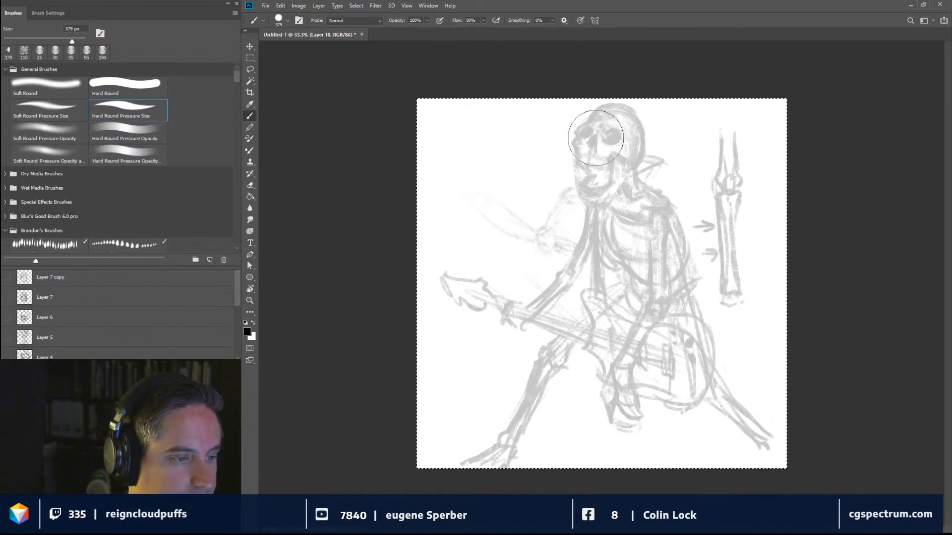
# Reduce the brush to 15 px and outline the skull's nasal opening on Layer 10.
pyautogui.keyDown('ctrl'); pyautogui.keyDown('alt'); pyautogui.rightClick(607, 149); pyautogui.keyUp('alt'); pyautogui.keyUp('ctrl')
pyautogui.moveTo(565, 182); pyautogui.dragTo(547, 180)
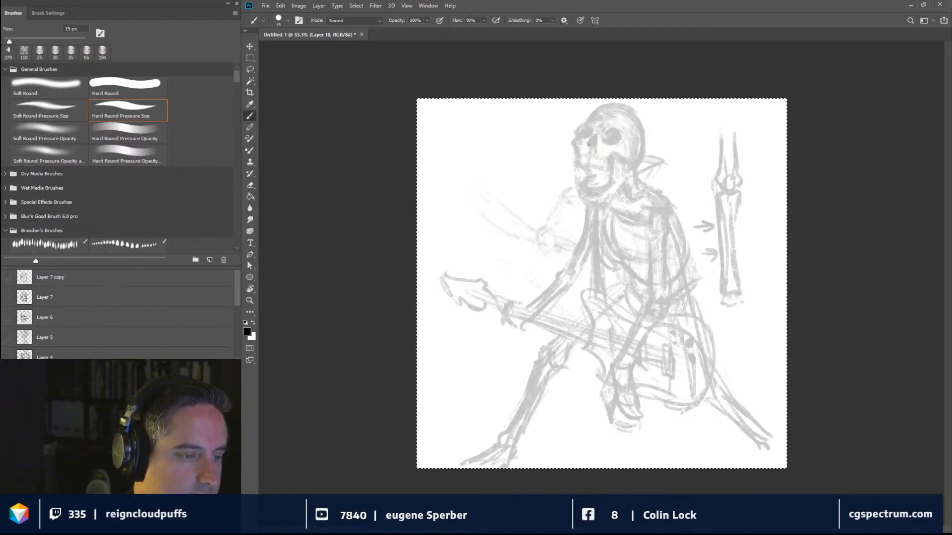
pyautogui.press('[')
pyautogui.moveTo(588, 145); pyautogui.dragTo(592, 144)
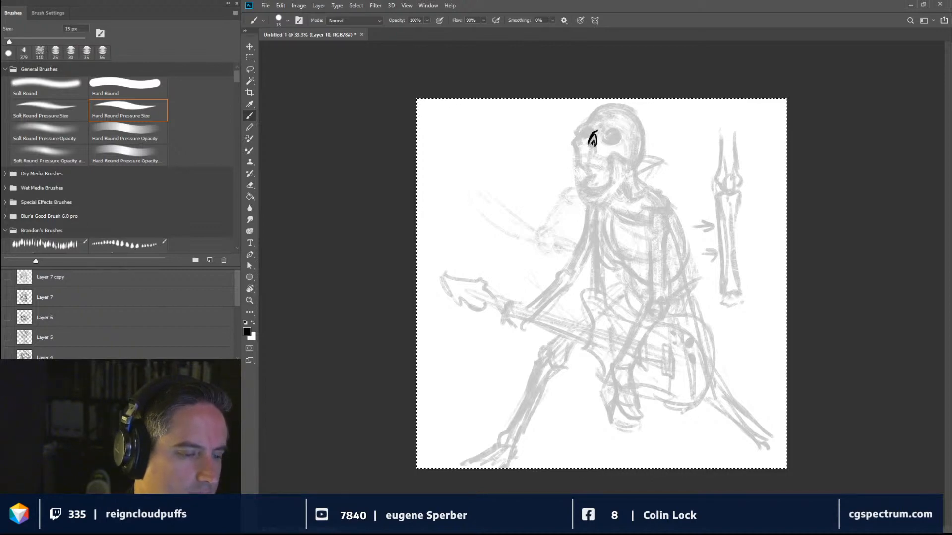
# Ink the skull's eye sockets, cheekbones and upper teeth on Layer 10 over the faded sketch.
pyautogui.moveTo(597, 133); pyautogui.dragTo(592, 127)
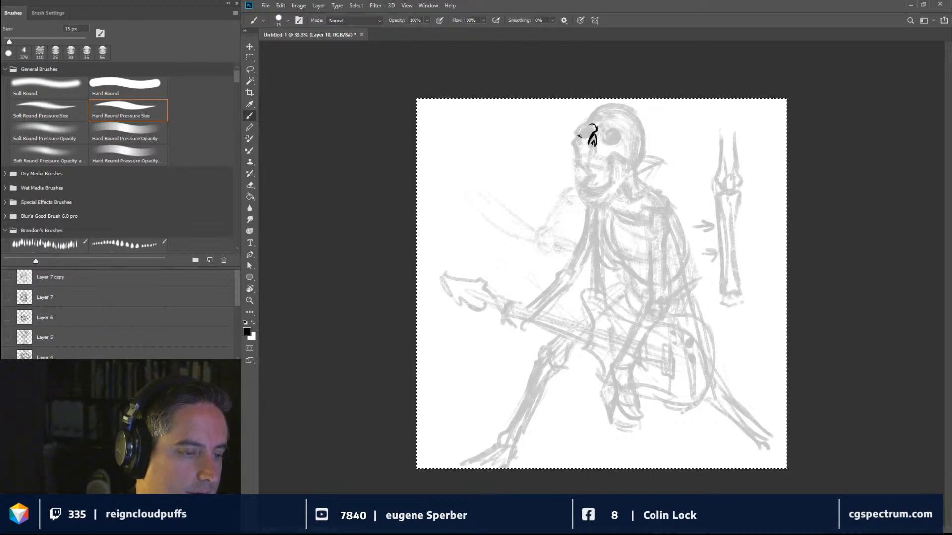
pyautogui.moveTo(579, 135)
pyautogui.mouseDown()
pyautogui.moveTo(589, 137)
pyautogui.moveTo(578, 136)
pyautogui.moveTo(588, 124)
pyautogui.moveTo(577, 147)
pyautogui.mouseUp()
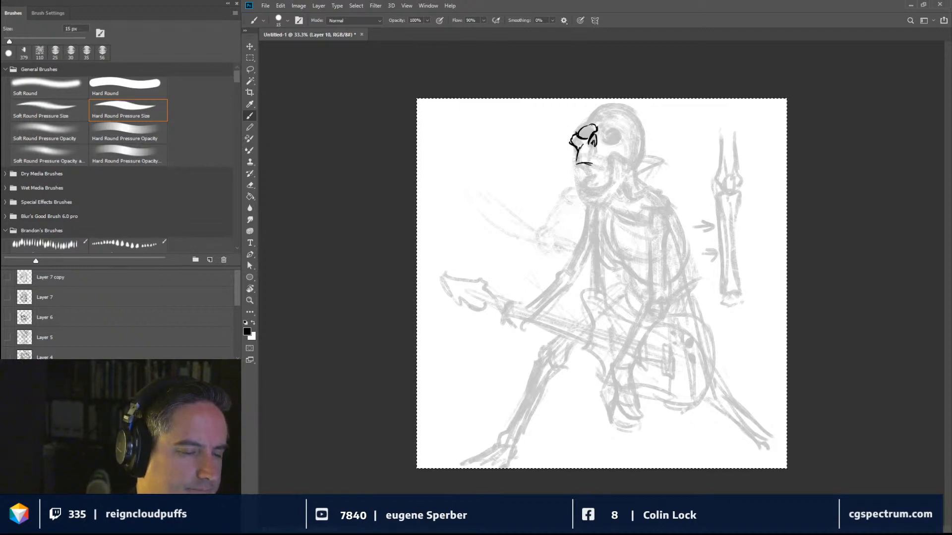
pyautogui.moveTo(580, 159); pyautogui.dragTo(606, 169)
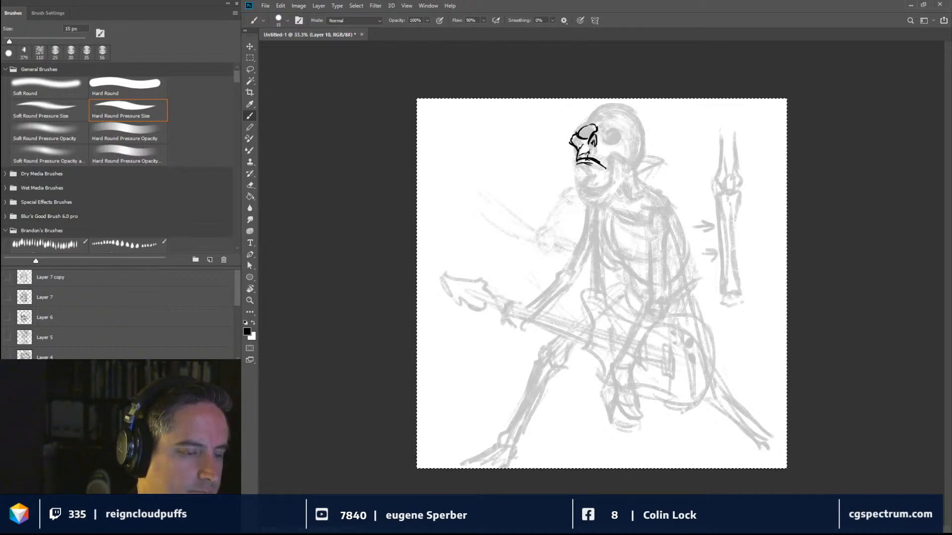
pyautogui.moveTo(590, 153); pyautogui.dragTo(618, 154)
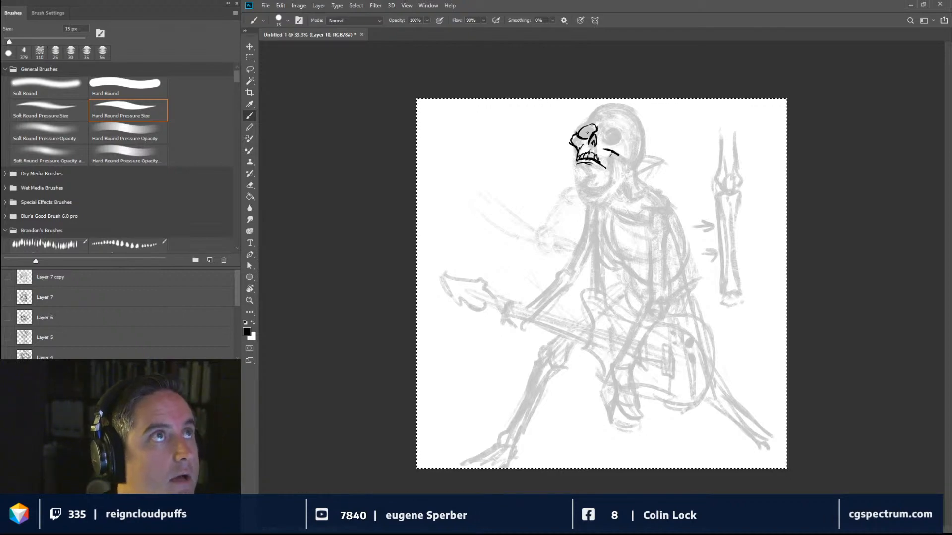
pyautogui.hotkey('ctrl', 'd')
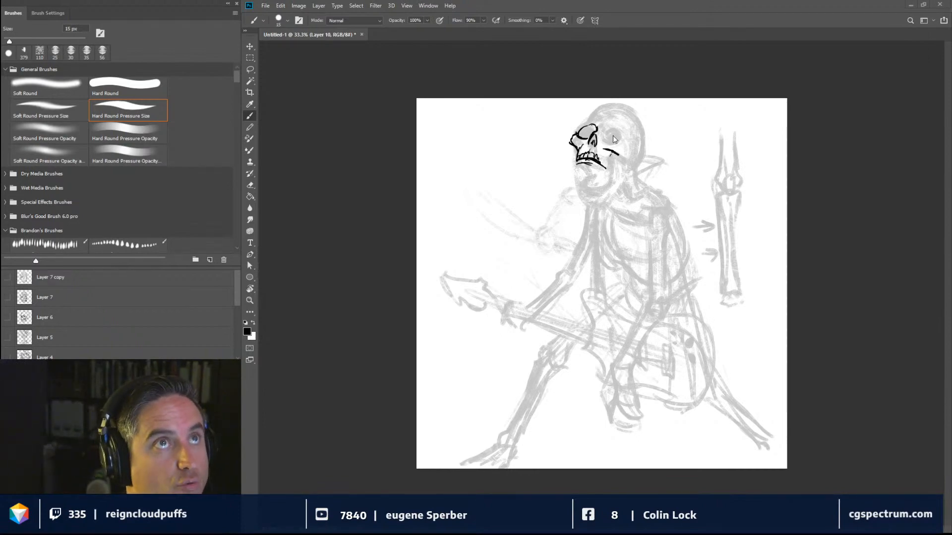
pyautogui.hotkey('ctrl', 'a')
pyautogui.moveTo(604, 140); pyautogui.dragTo(616, 143)
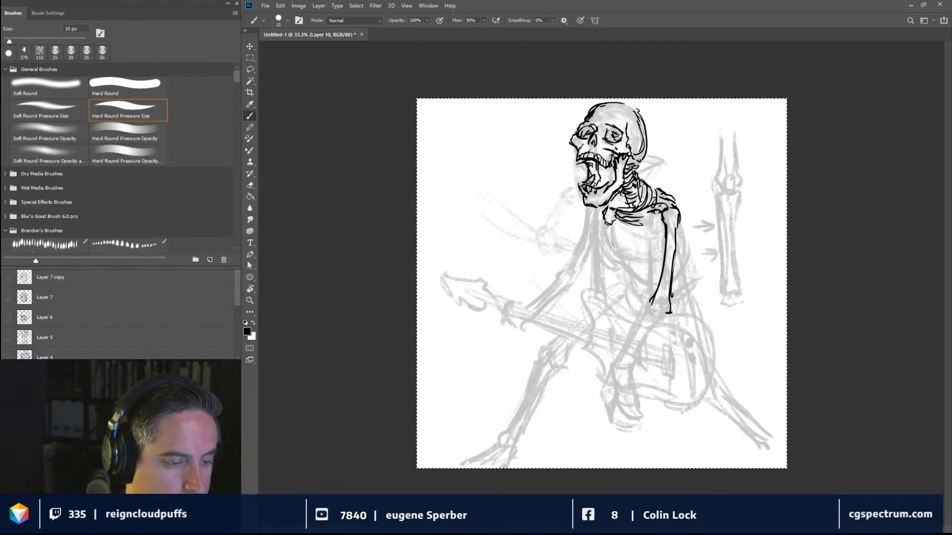
# Try out an outline of the breastbone and the rib cage's edges below the collarbones, and clear those strokes.
pyautogui.moveTo(607, 225); pyautogui.dragTo(605, 233)
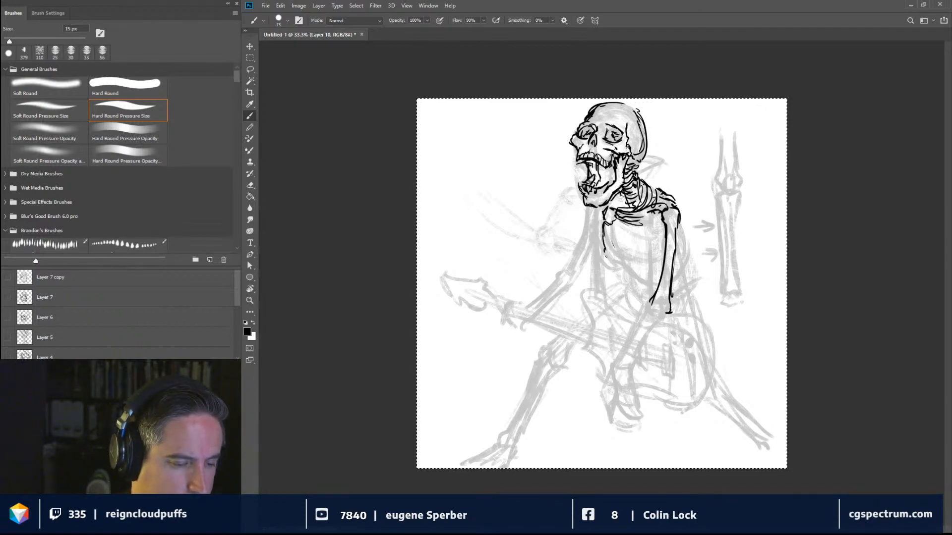
pyautogui.moveTo(617, 269); pyautogui.dragTo(613, 221)
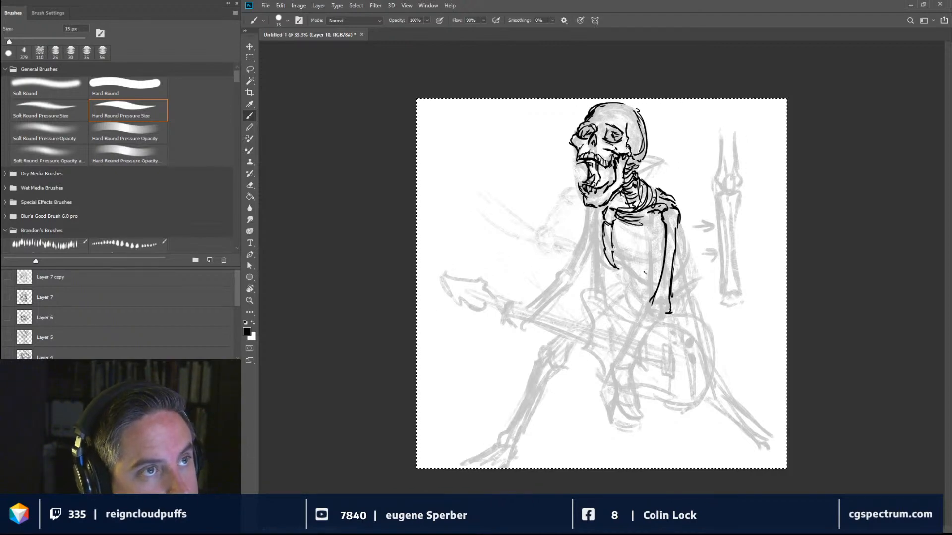
pyautogui.hotkey('ctrl', 'd')
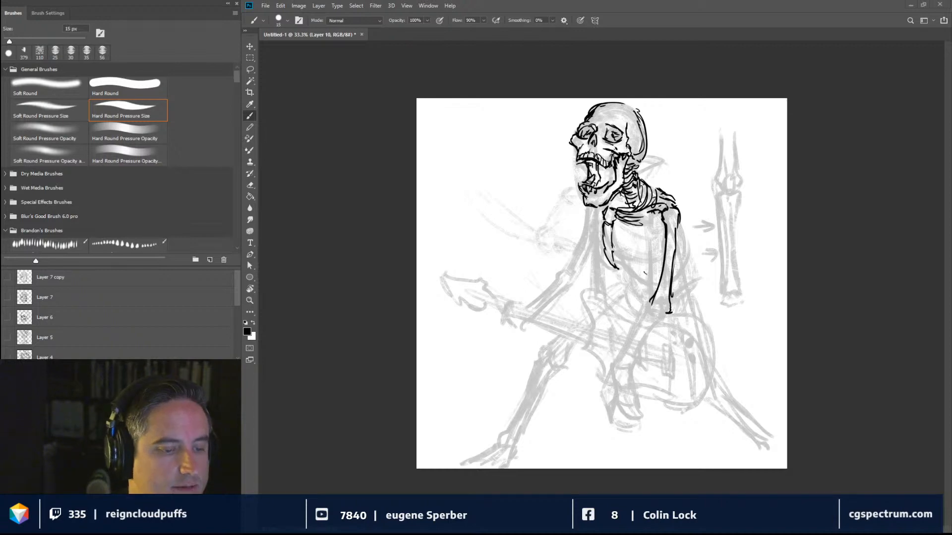
pyautogui.hotkey('ctrl', 'a')
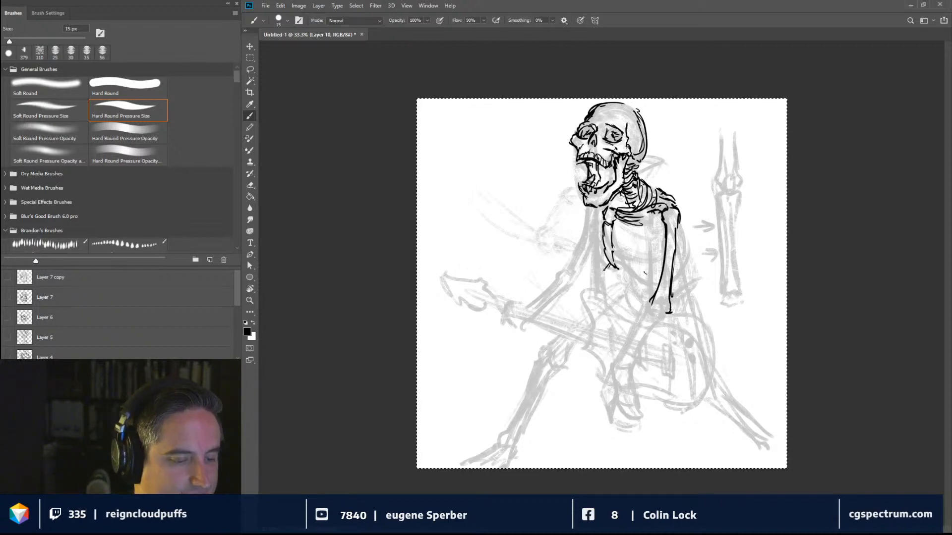
pyautogui.moveTo(598, 270)
pyautogui.mouseDown()
pyautogui.moveTo(593, 230)
pyautogui.moveTo(598, 278)
pyautogui.moveTo(616, 275)
pyautogui.moveTo(601, 279)
pyautogui.mouseUp()
pyautogui.moveTo(608, 266)
pyautogui.mouseDown()
pyautogui.moveTo(603, 281)
pyautogui.moveTo(653, 297)
pyautogui.mouseUp()
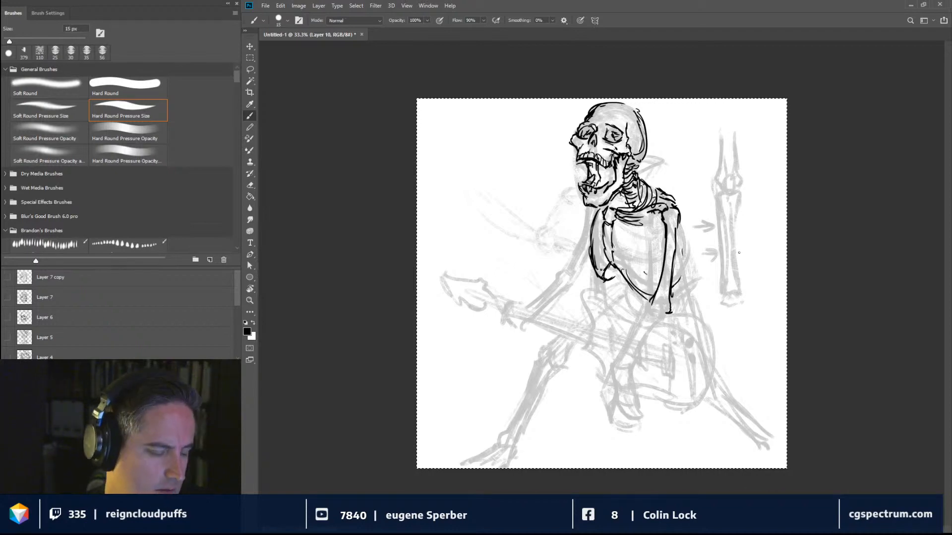
pyautogui.press('e')
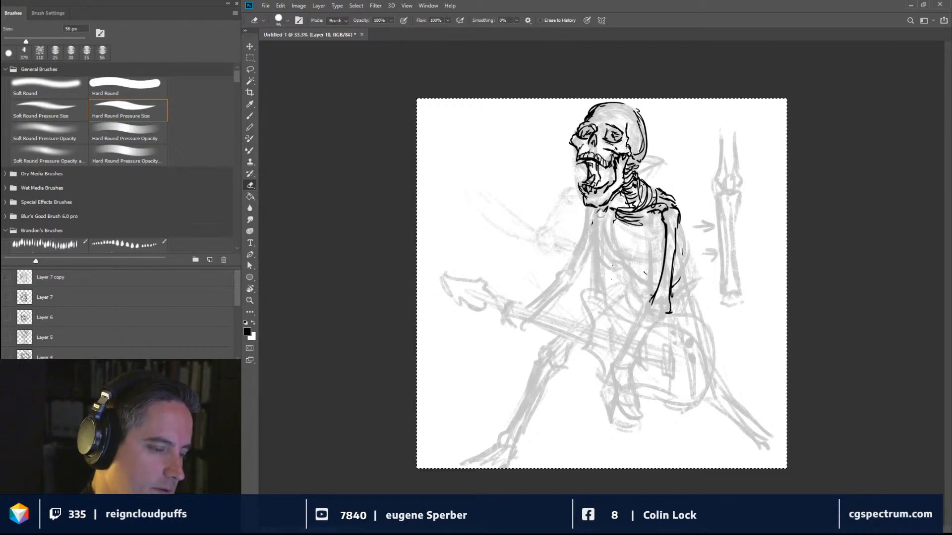
pyautogui.press('b')
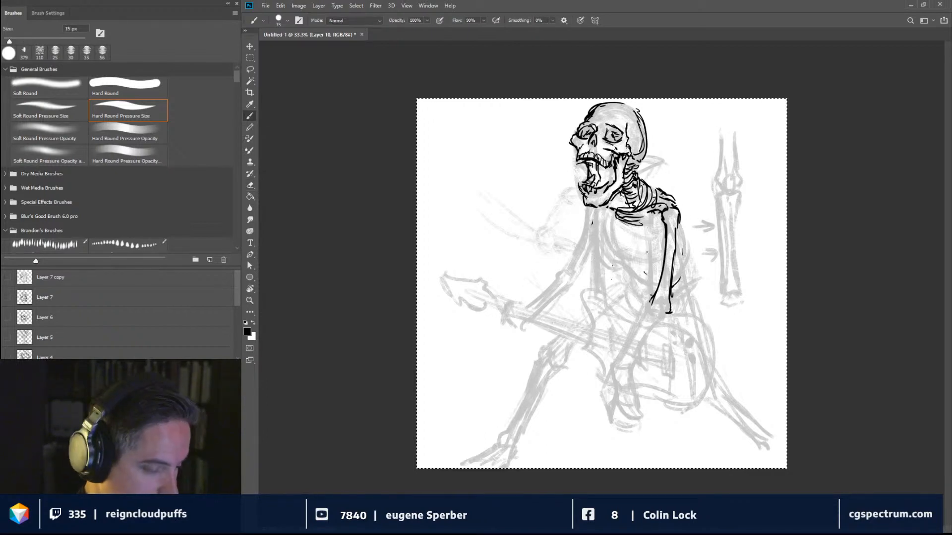
# Ink the skeleton's rib cage and arms, and sketch a rounded cross-contour form study to the right of the skull.
pyautogui.moveTo(707, 131); pyautogui.dragTo(721, 145)
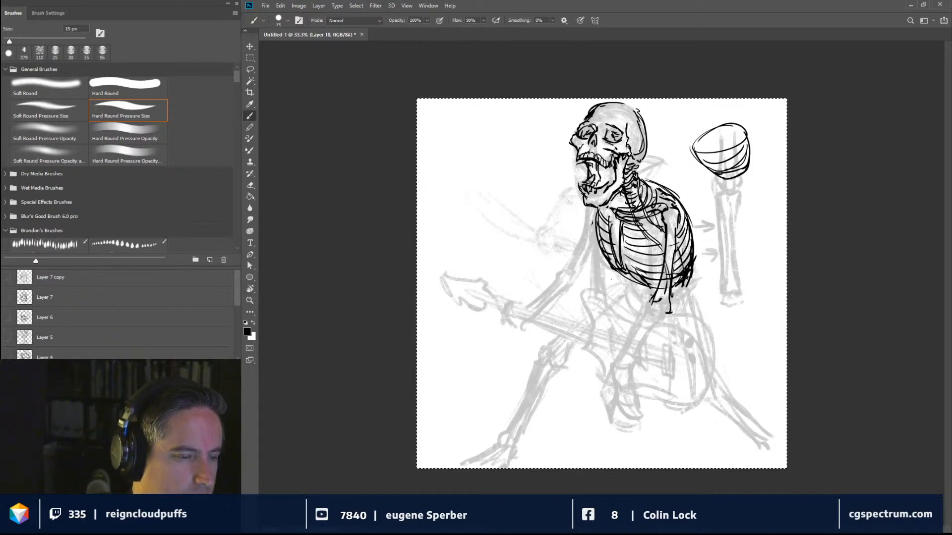
pyautogui.press('e')
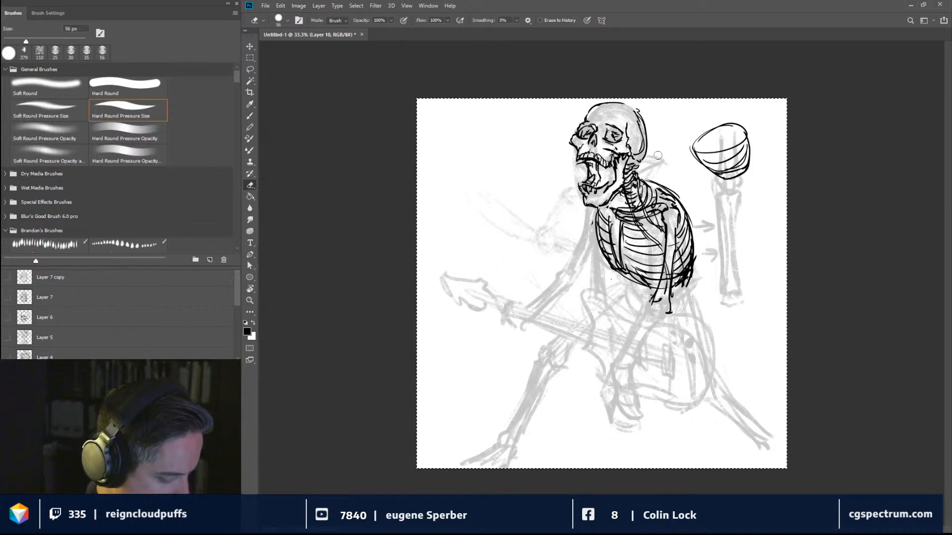
pyautogui.press('b')
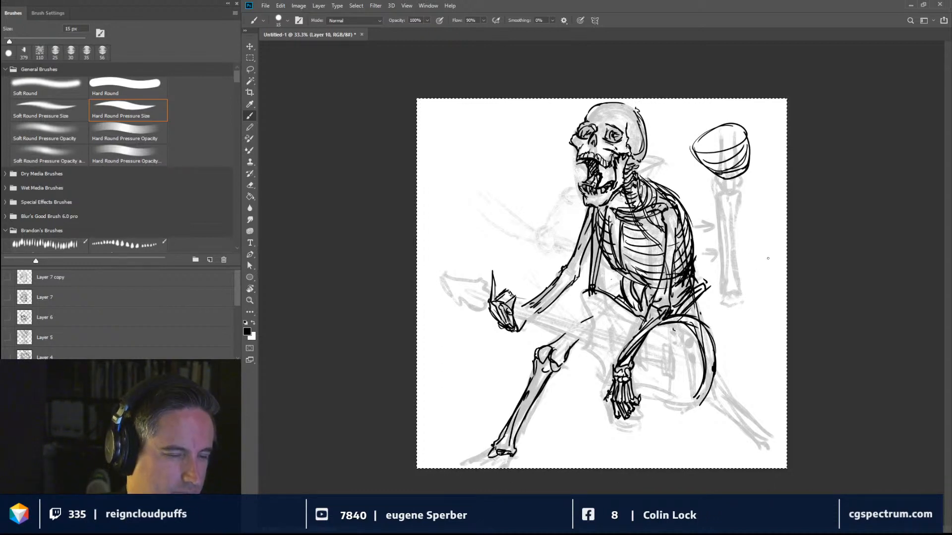
# Reduce the brush to 10 px and ink the bent leg's thigh bone and the guitar body with its strap end.
pyautogui.press('[')
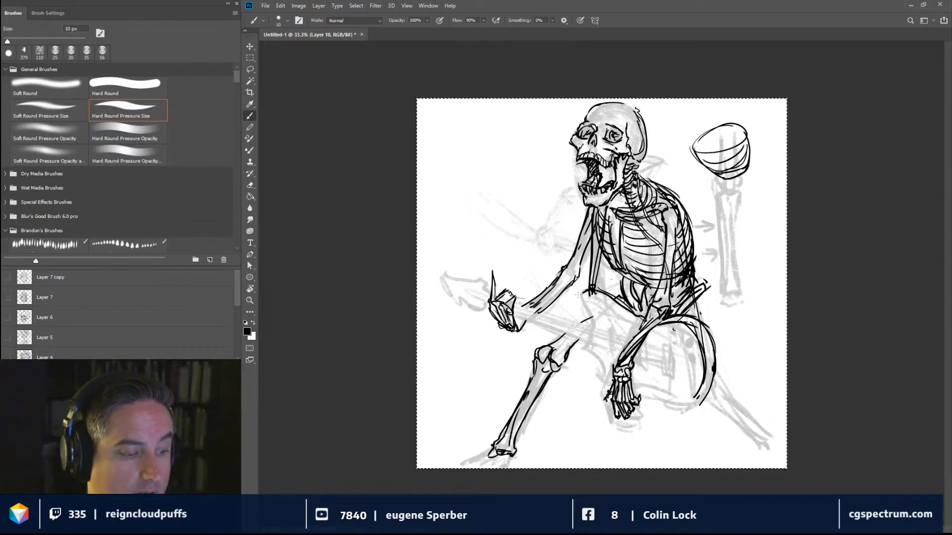
pyautogui.moveTo(548, 346); pyautogui.dragTo(570, 333)
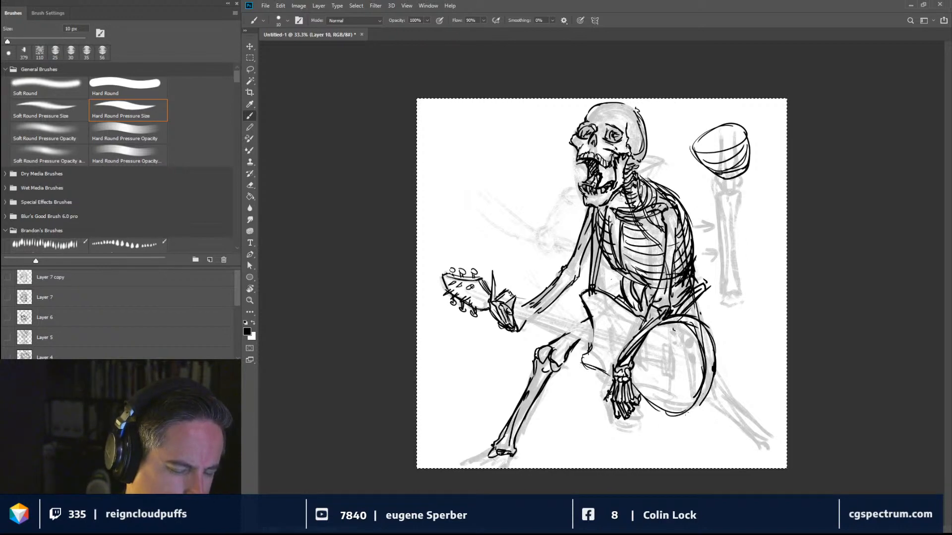
pyautogui.moveTo(686, 413)
pyautogui.mouseDown()
pyautogui.moveTo(713, 368)
pyautogui.moveTo(709, 379)
pyautogui.mouseUp()
pyautogui.moveTo(695, 305); pyautogui.dragTo(714, 369)
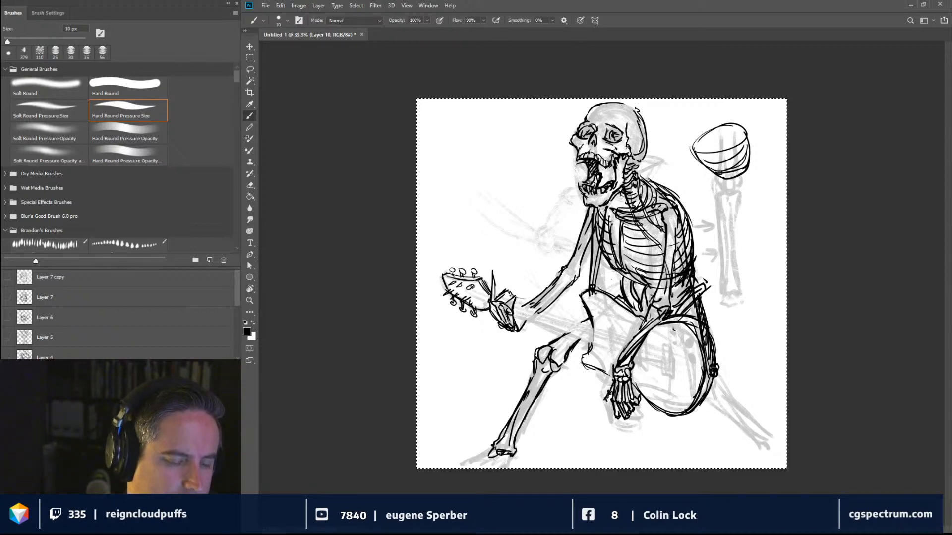
# Thicken and darken the guitar strap over the shoulder and down the back, and shade the gap beside the fretting arm.
pyautogui.moveTo(681, 217); pyautogui.dragTo(693, 268)
pyautogui.moveTo(666, 193)
pyautogui.mouseDown()
pyautogui.moveTo(678, 210)
pyautogui.moveTo(663, 189)
pyautogui.mouseUp()
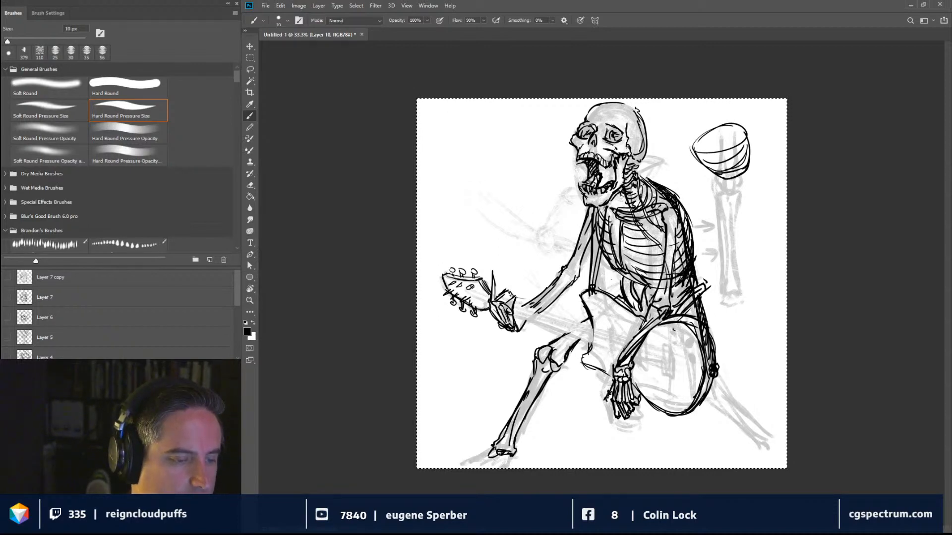
pyautogui.moveTo(608, 206); pyautogui.dragTo(595, 216)
pyautogui.moveTo(603, 209); pyautogui.dragTo(593, 283)
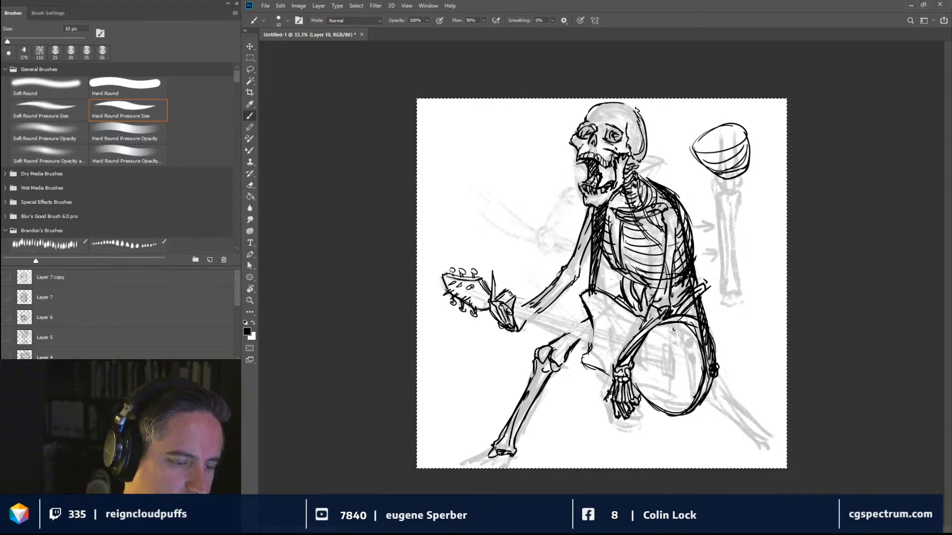
pyautogui.moveTo(678, 200)
pyautogui.mouseDown()
pyautogui.moveTo(683, 246)
pyautogui.moveTo(680, 224)
pyautogui.mouseUp()
pyautogui.moveTo(678, 227); pyautogui.dragTo(698, 290)
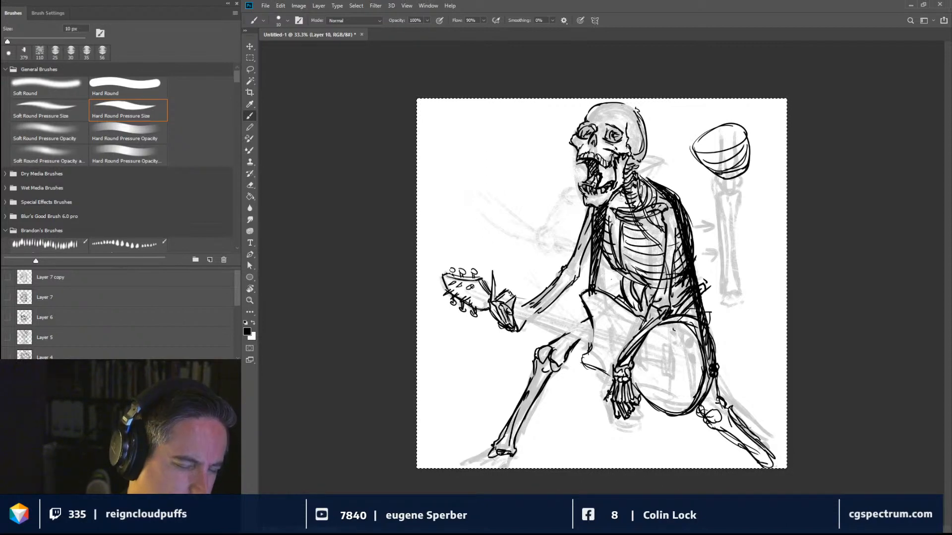
# Set the brush to 9 px and ink the guitar's neck and the narrow rectangular pickup on its body.
pyautogui.press('[')
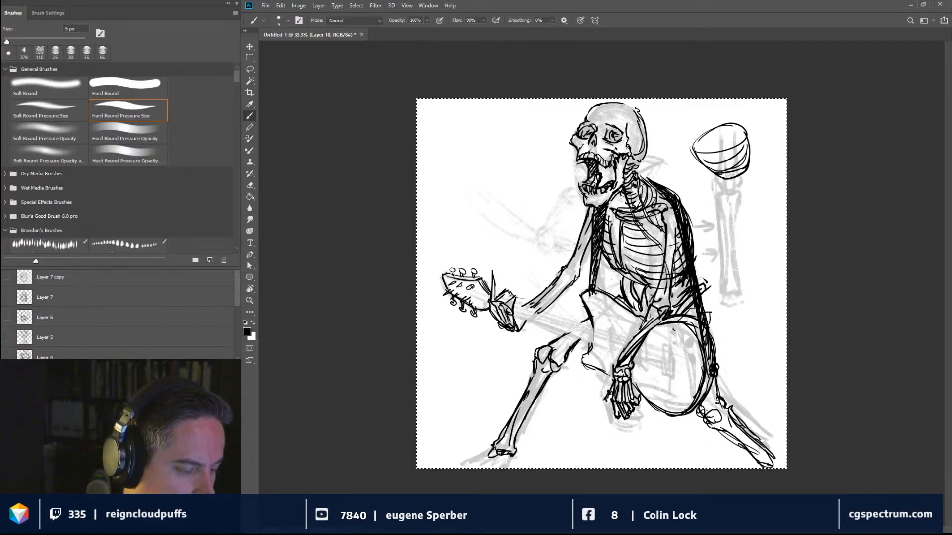
pyautogui.moveTo(516, 303); pyautogui.dragTo(591, 328)
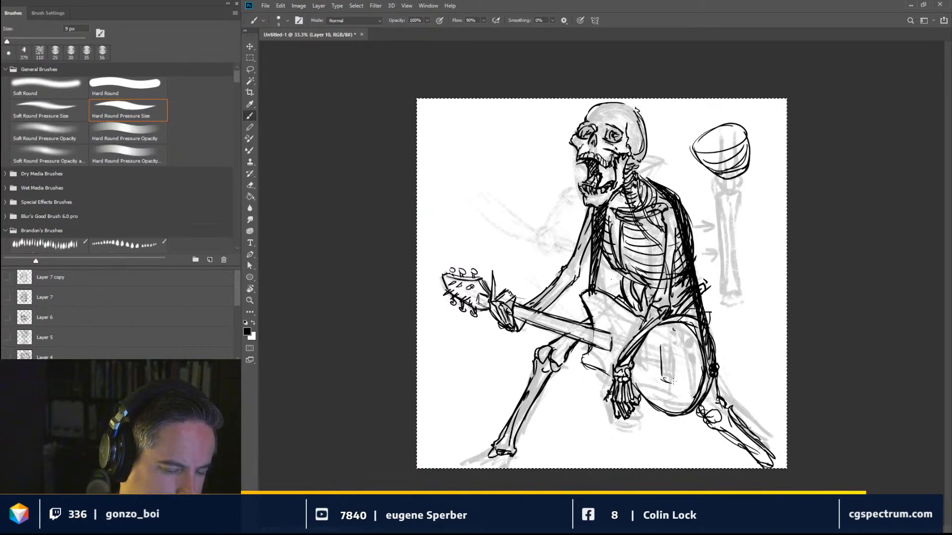
pyautogui.moveTo(673, 381); pyautogui.dragTo(672, 347)
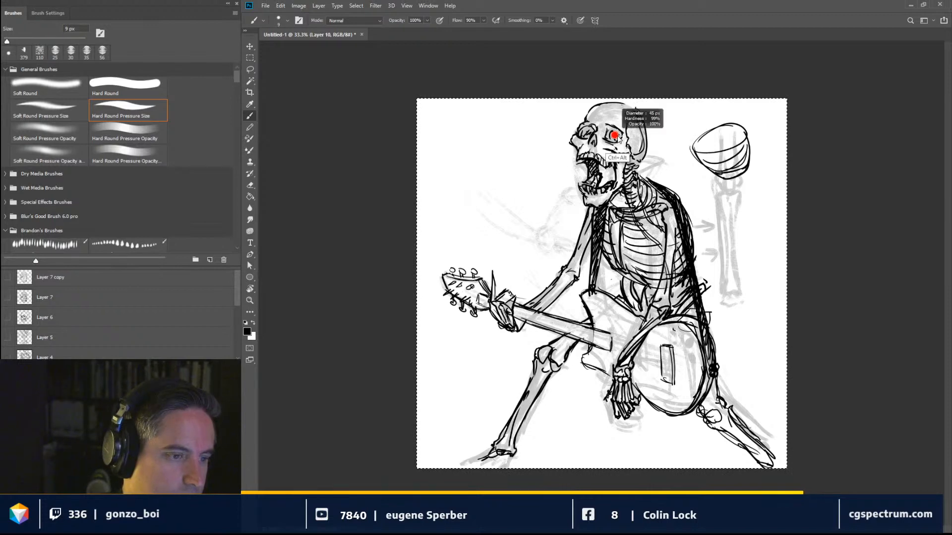
# Fill both eye sockets solid black with a 57 px brush, and reduce the brush to 10 px for fine details.
pyautogui.moveTo(617, 137); pyautogui.dragTo(613, 134)
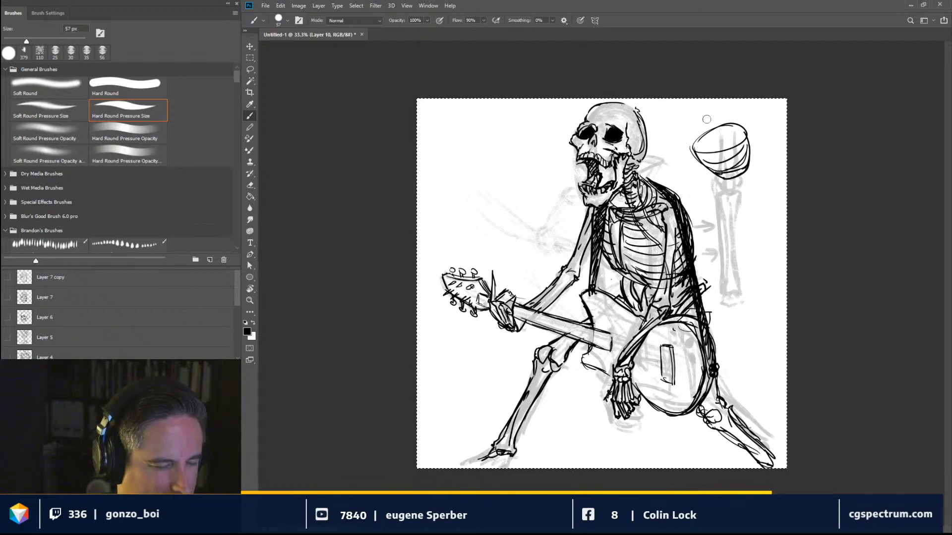
pyautogui.press('[')
pyautogui.press('[')
pyautogui.press('[')
pyautogui.press('[')
pyautogui.press('[')
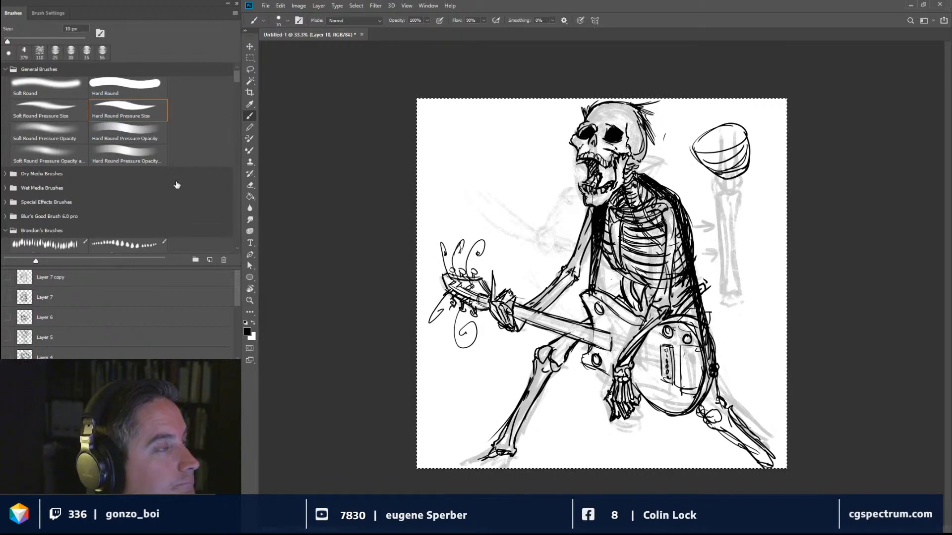
# Hide Layer 9 and lower the opacity of Layer 10 to 28%.
pyautogui.click(44, 13)
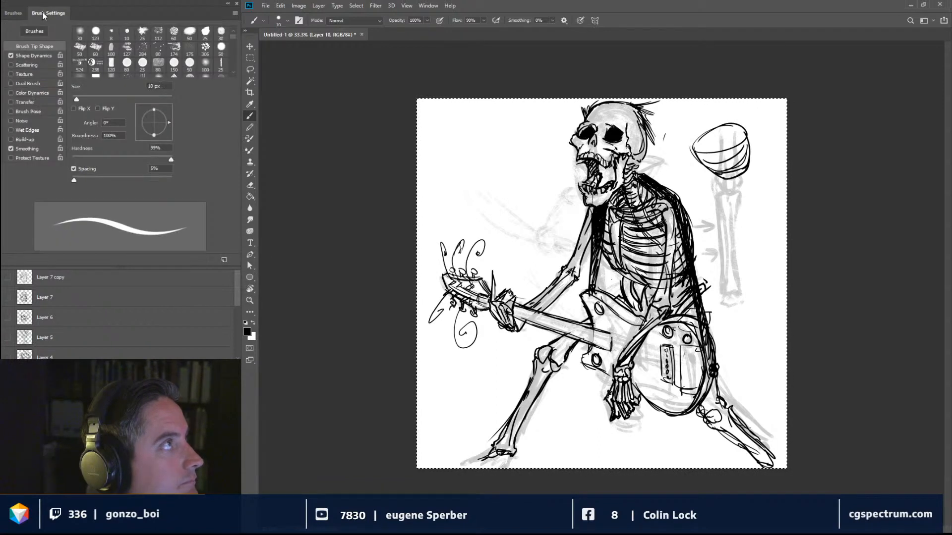
pyautogui.click(14, 14)
pyautogui.click(143, 314)
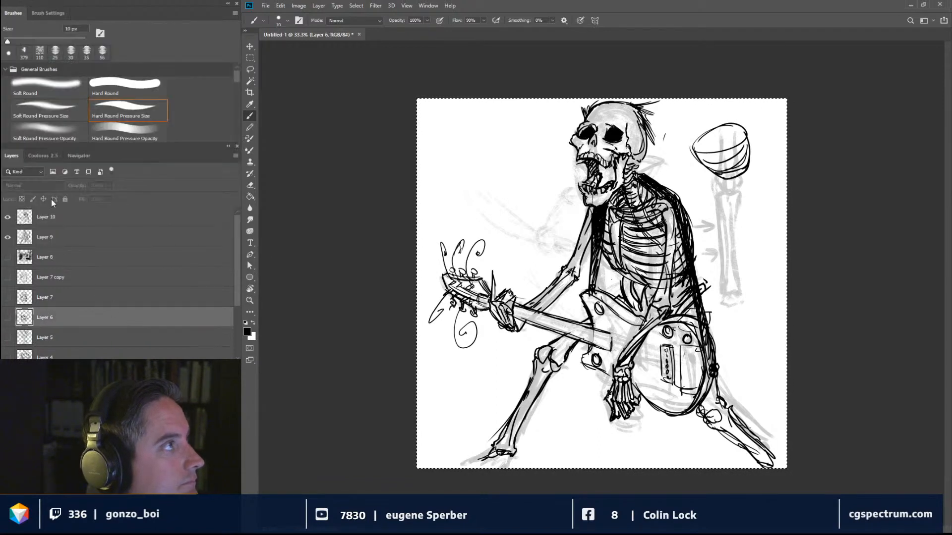
pyautogui.click(7, 237)
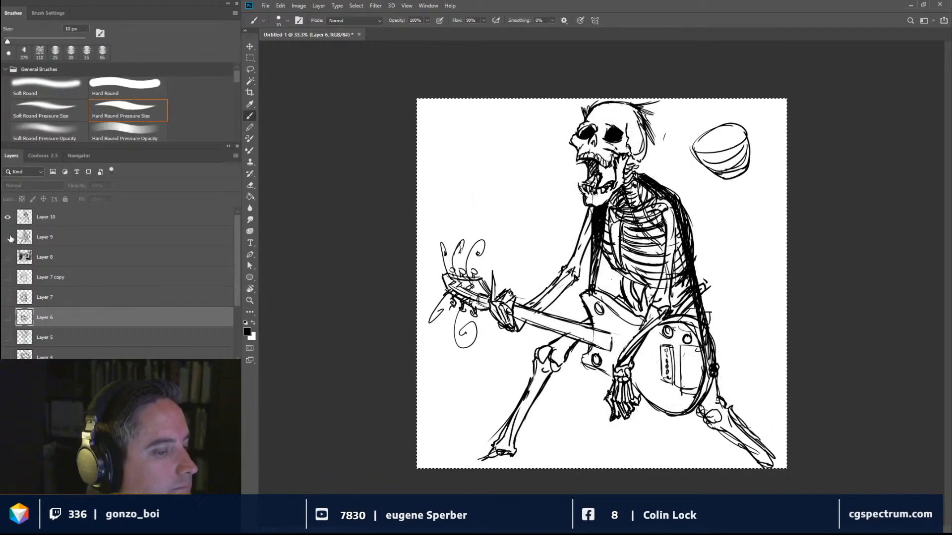
pyautogui.click(123, 221)
pyautogui.click(109, 186)
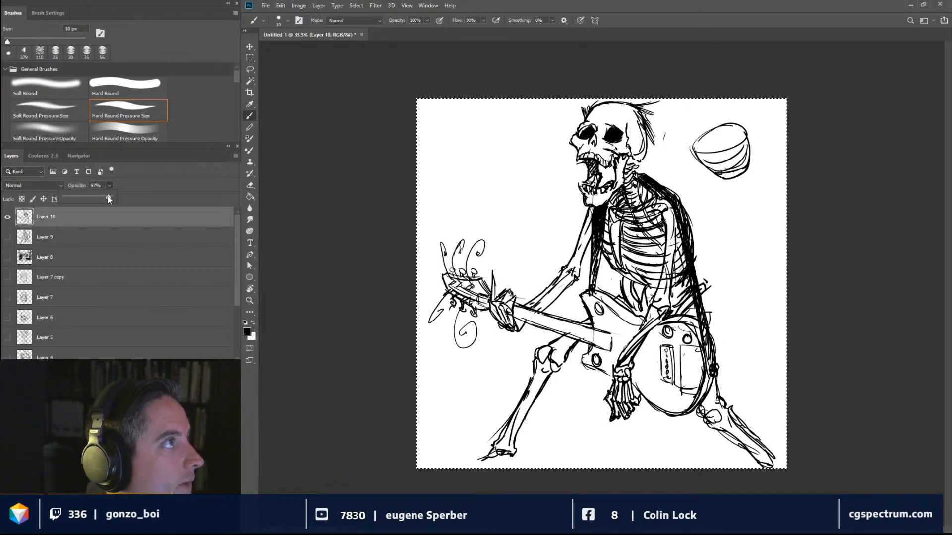
pyautogui.moveTo(109, 196); pyautogui.dragTo(78, 201)
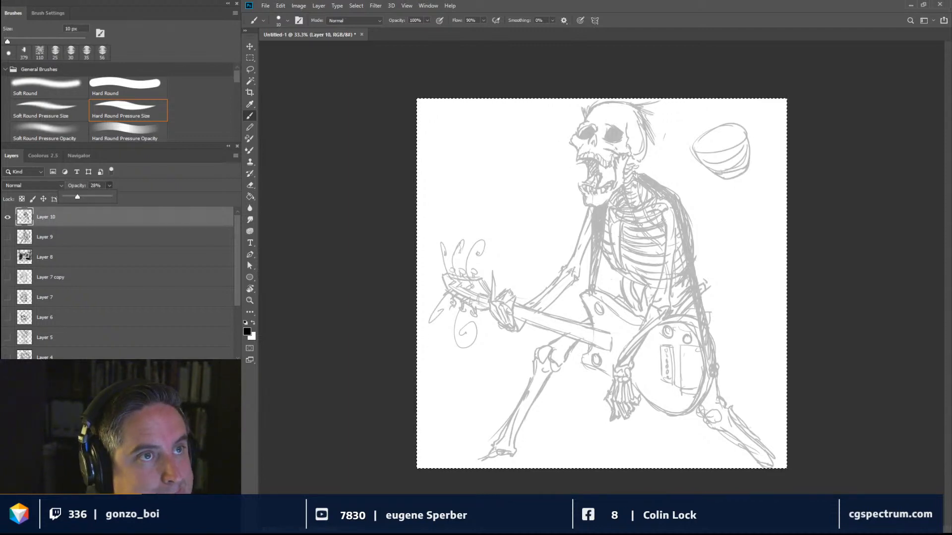
# Add a new layer above Layer 10 and ink the skull's nasal opening in black on it.
pyautogui.hotkey('ctrl', 'd')
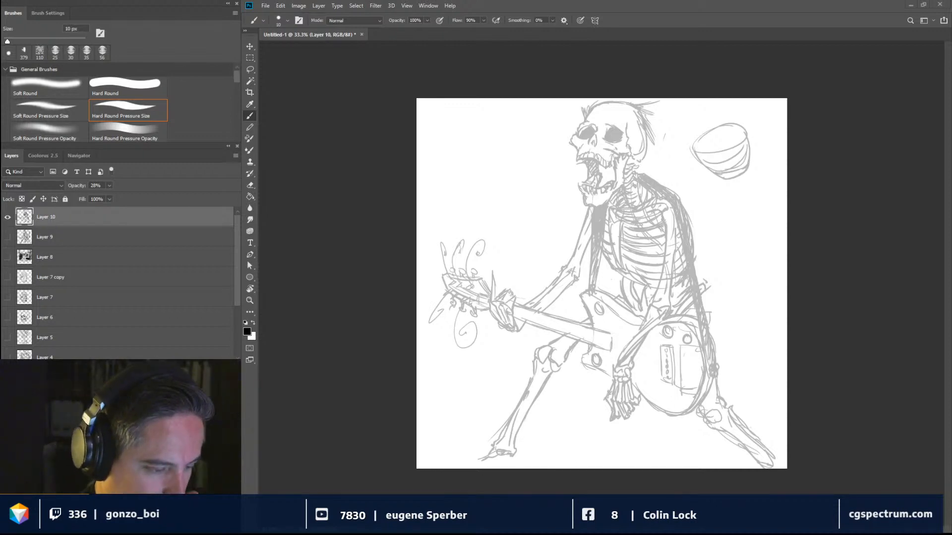
pyautogui.hotkey('ctrl', 'a')
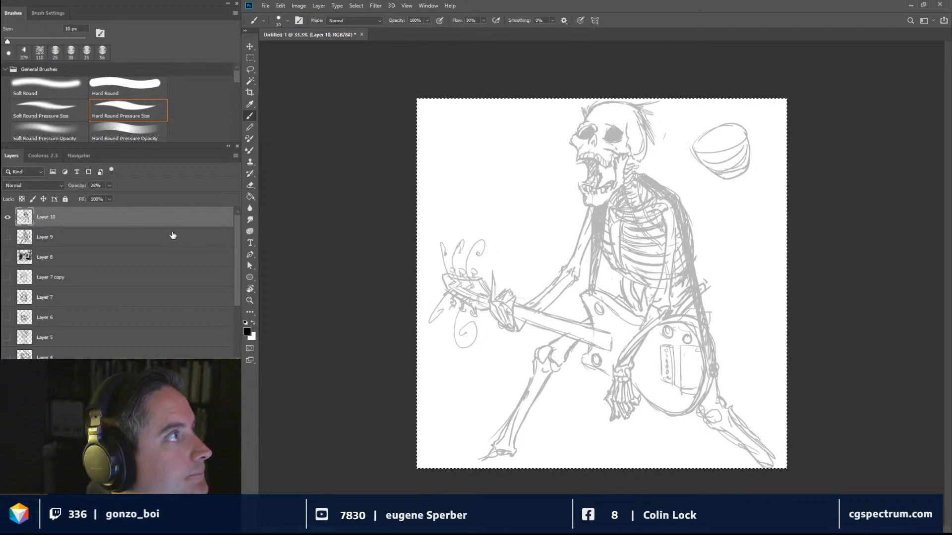
pyautogui.hotkey('ctrl', 'shift', 'alt', 'n')
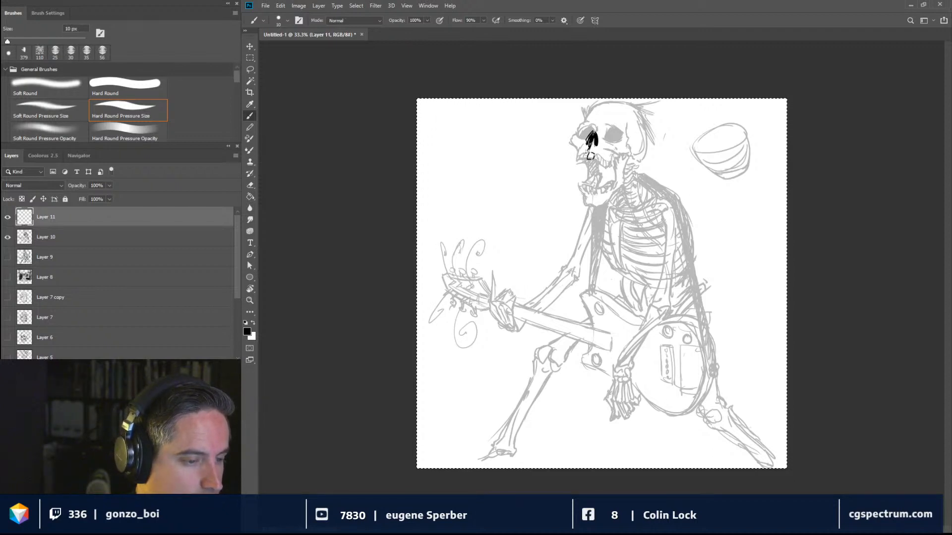
# Ink the skull's row of upper teeth and the jagged cheekbone beside the nasal opening on Layer 11.
pyautogui.moveTo(584, 153); pyautogui.dragTo(579, 161)
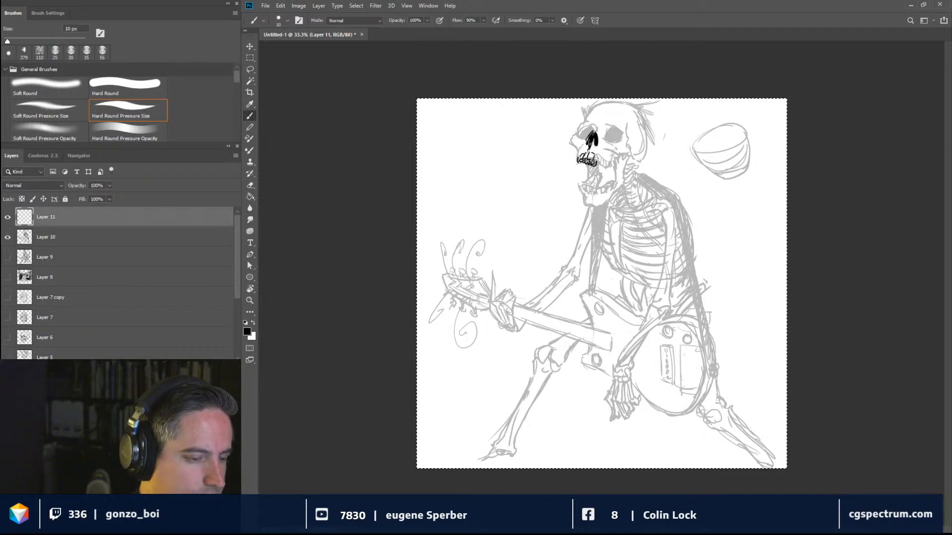
pyautogui.moveTo(596, 154); pyautogui.dragTo(595, 164)
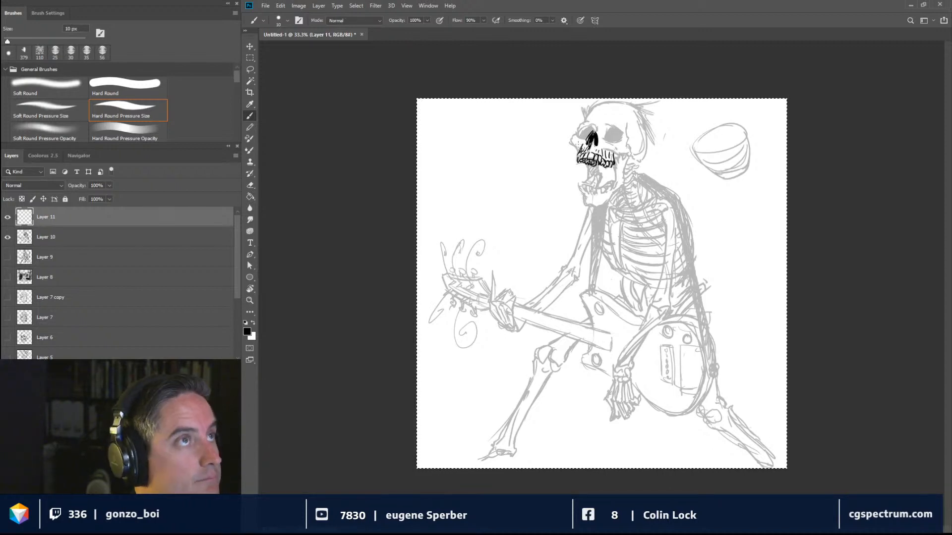
pyautogui.moveTo(578, 152)
pyautogui.mouseDown()
pyautogui.moveTo(575, 133)
pyautogui.moveTo(587, 139)
pyautogui.mouseUp()
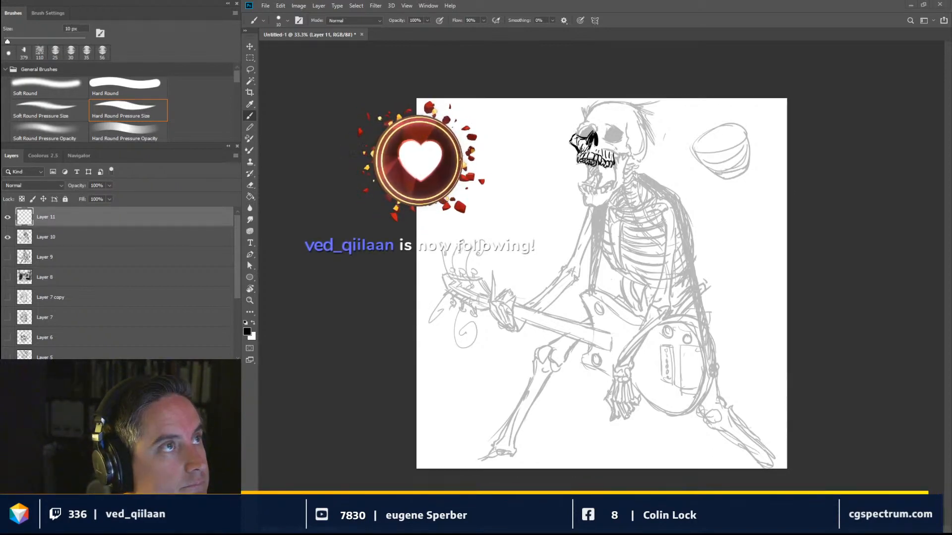
# Ink the skull's brow ridge, the curved cranium outline and the eye inside the second socket.
pyautogui.hotkey('ctrl', 'd')
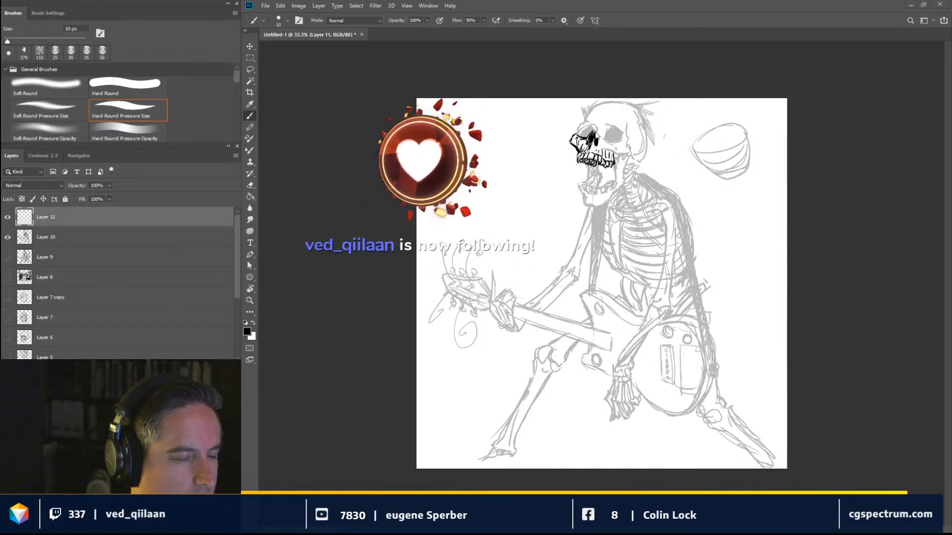
pyautogui.hotkey('ctrl', 'a')
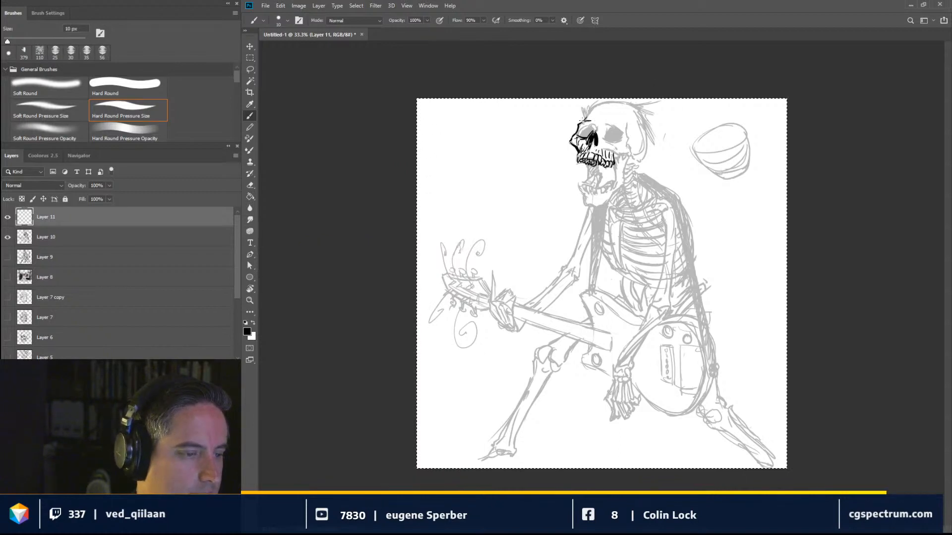
pyautogui.moveTo(581, 122)
pyautogui.mouseDown()
pyautogui.moveTo(593, 106)
pyautogui.moveTo(625, 103)
pyautogui.moveTo(597, 132)
pyautogui.moveTo(594, 123)
pyautogui.moveTo(616, 132)
pyautogui.mouseUp()
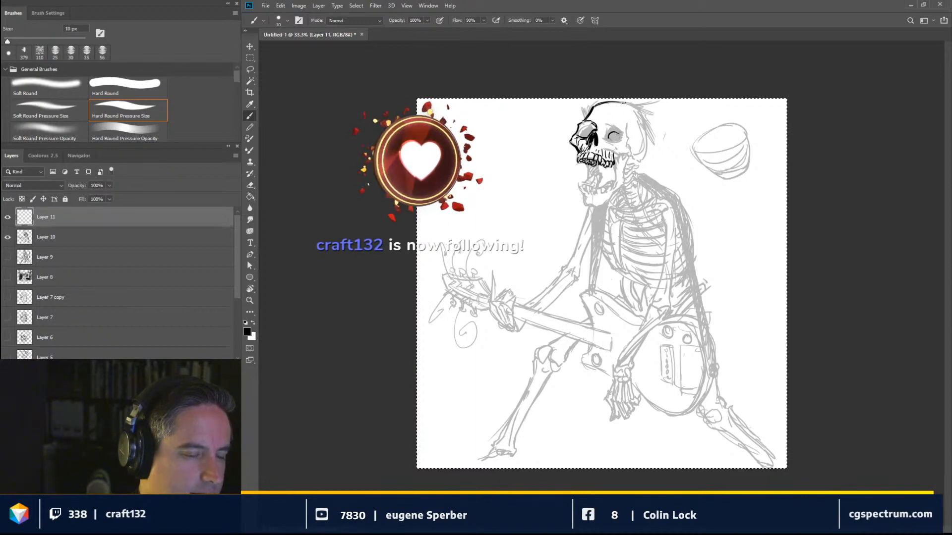
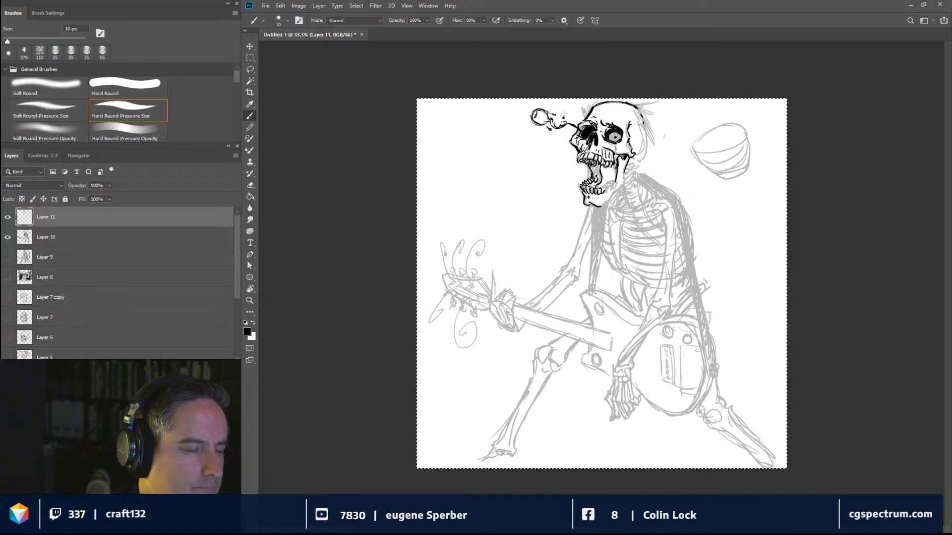
# Dot ink splatter around the popped-out eyeball's cord, and ink the skeleton's neck below the jaw.
pyautogui.click(564, 113)
pyautogui.click(560, 134)
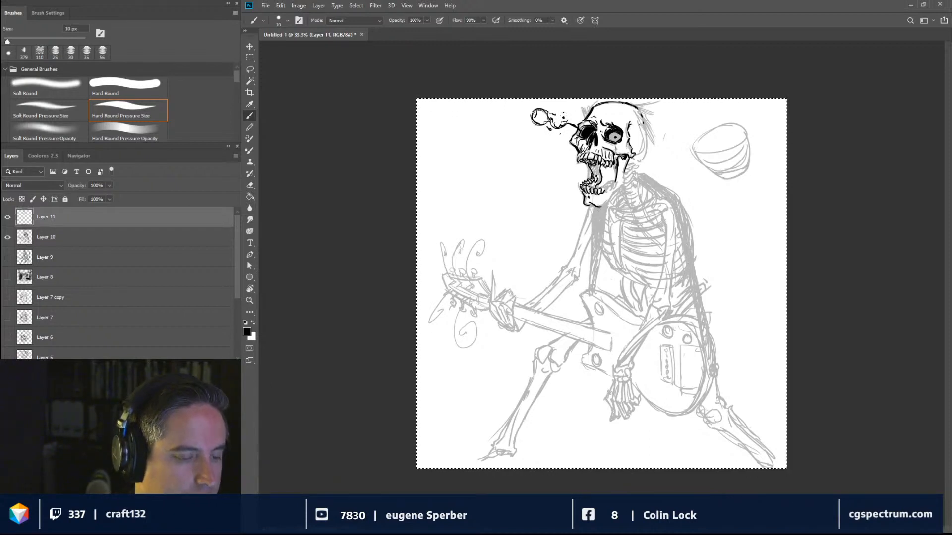
pyautogui.moveTo(627, 173); pyautogui.dragTo(606, 206)
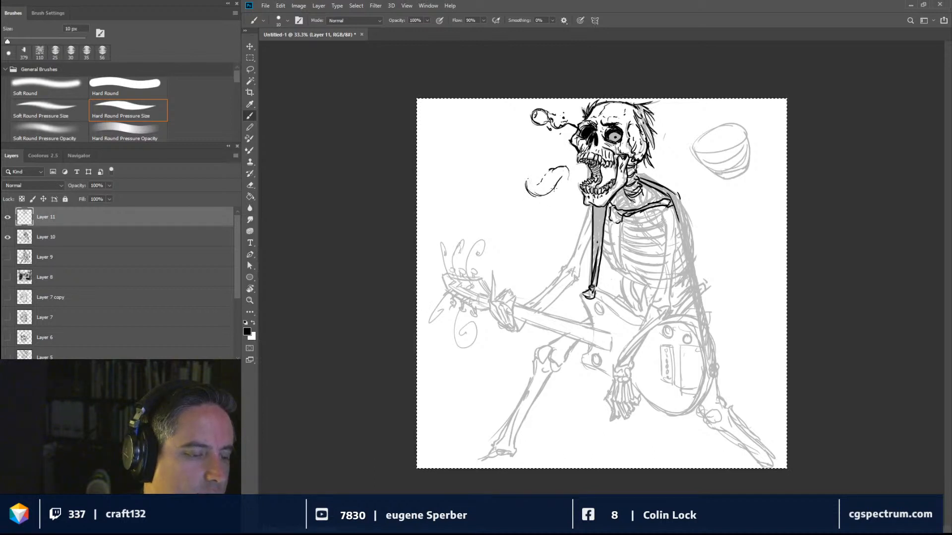
# Draw a curled, torn-off tongue floating in front of the open mouth and detail its surface.
pyautogui.moveTo(539, 195); pyautogui.dragTo(563, 177)
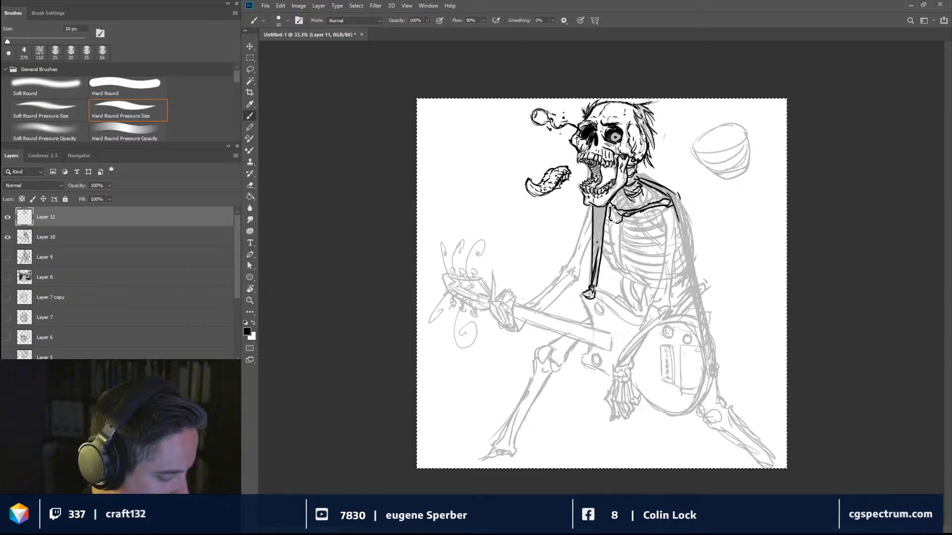
pyautogui.press('e')
pyautogui.press('b')
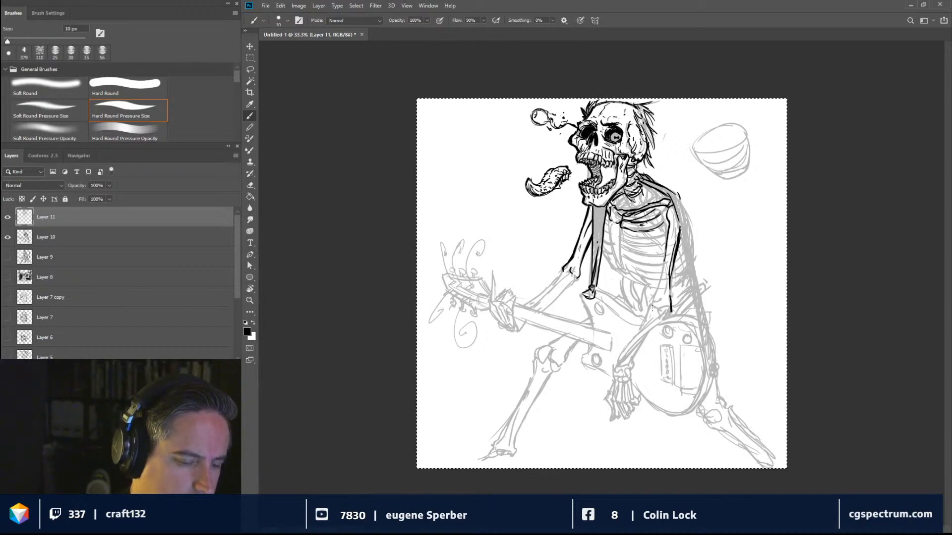
# Ink the strumming arm down to its elbow, and the fretting hand with its forearm.
pyautogui.moveTo(664, 258); pyautogui.dragTo(651, 303)
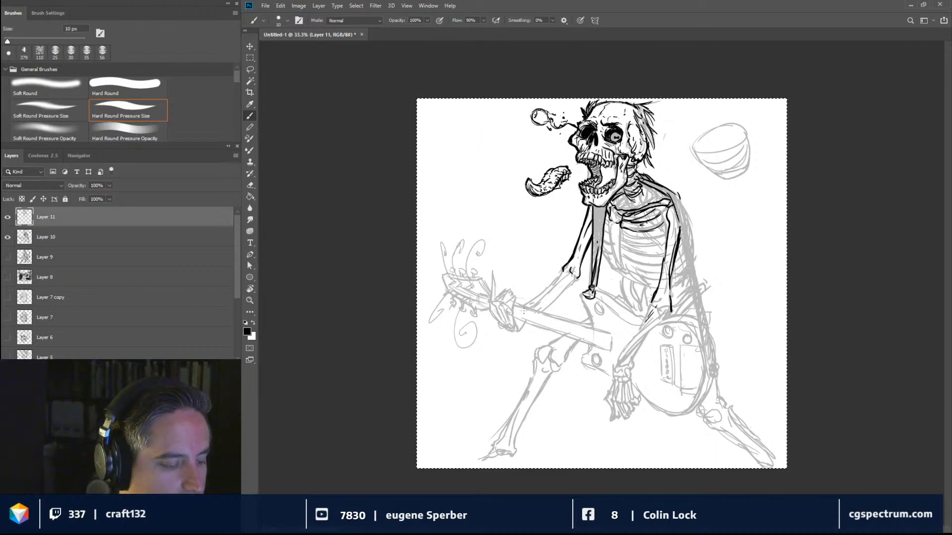
pyautogui.moveTo(516, 330); pyautogui.dragTo(519, 330)
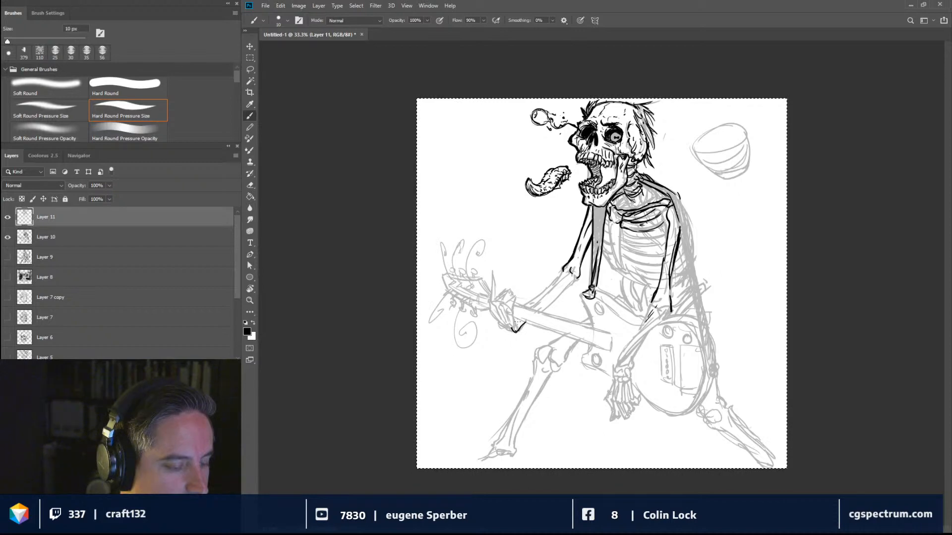
pyautogui.moveTo(566, 289); pyautogui.dragTo(541, 311)
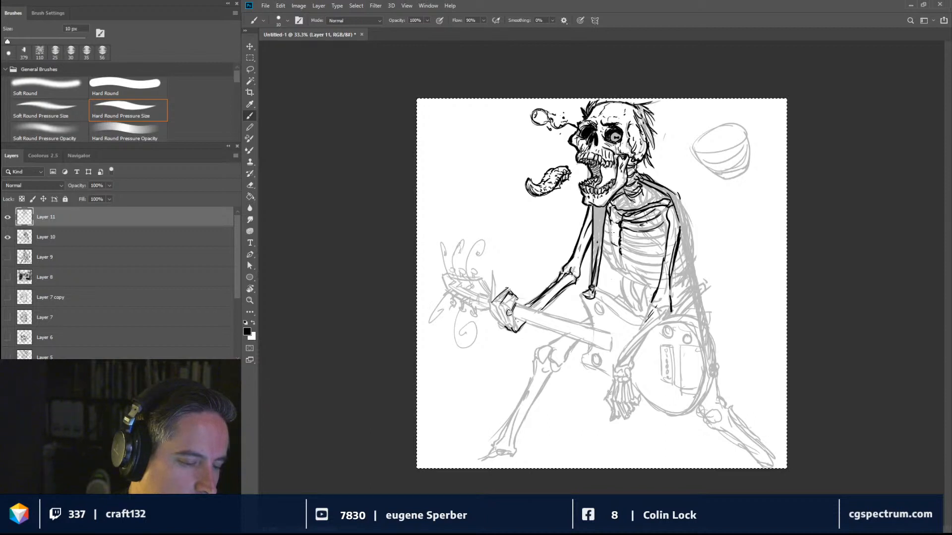
# Ink the sternum edge and the ribs, filling the gaps between the upper ribs with black.
pyautogui.moveTo(615, 252); pyautogui.dragTo(618, 268)
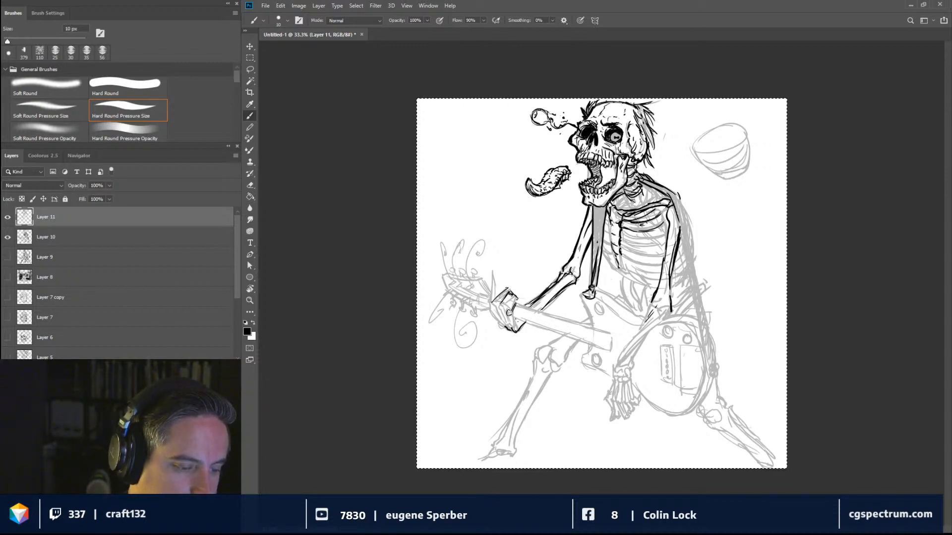
pyautogui.moveTo(627, 232)
pyautogui.mouseDown()
pyautogui.moveTo(661, 232)
pyautogui.moveTo(669, 224)
pyautogui.moveTo(631, 232)
pyautogui.moveTo(666, 227)
pyautogui.moveTo(671, 218)
pyautogui.moveTo(645, 219)
pyautogui.moveTo(661, 209)
pyautogui.mouseUp()
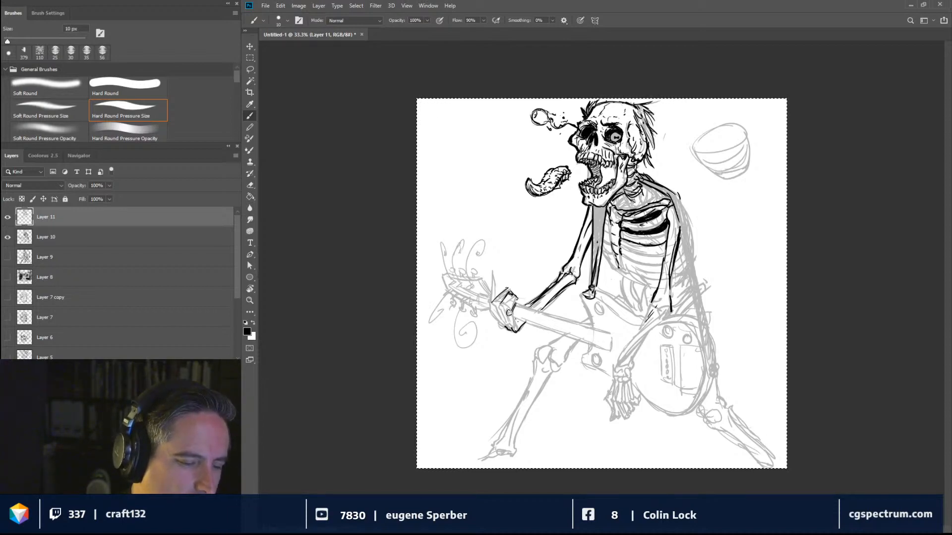
pyautogui.moveTo(644, 246); pyautogui.dragTo(666, 242)
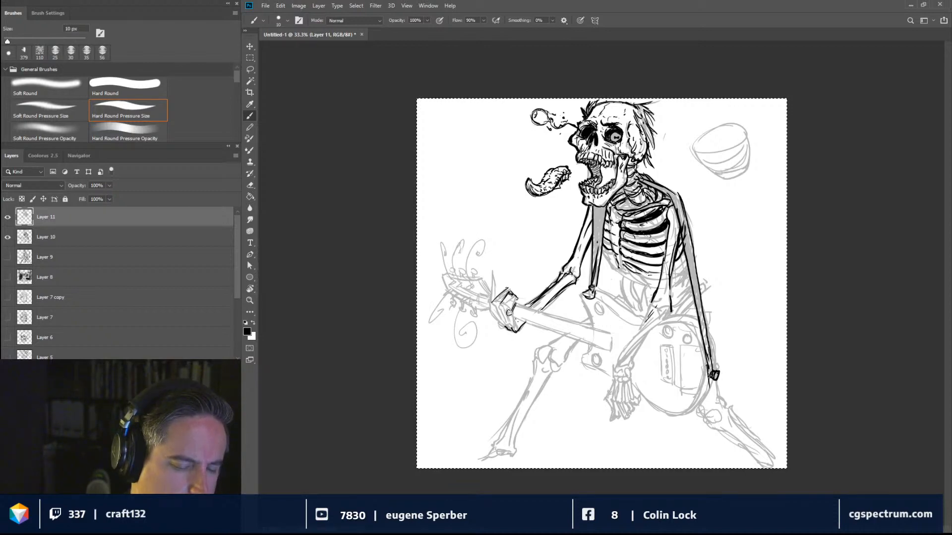
# Ink the guitar strap's lower end near the hip and a ragged strand hanging beneath the rib cage.
pyautogui.moveTo(709, 385)
pyautogui.mouseDown()
pyautogui.moveTo(719, 392)
pyautogui.moveTo(726, 382)
pyautogui.moveTo(718, 380)
pyautogui.mouseUp()
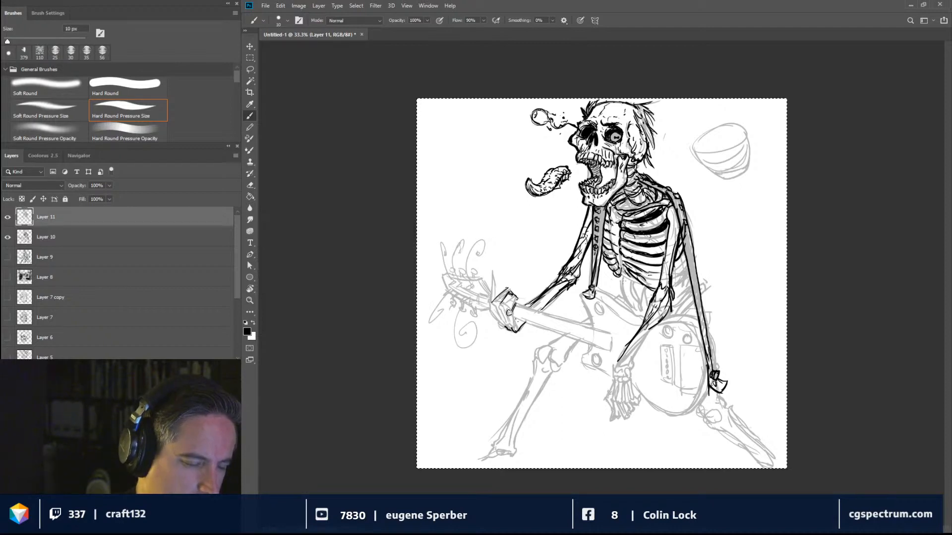
pyautogui.moveTo(625, 290); pyautogui.dragTo(633, 308)
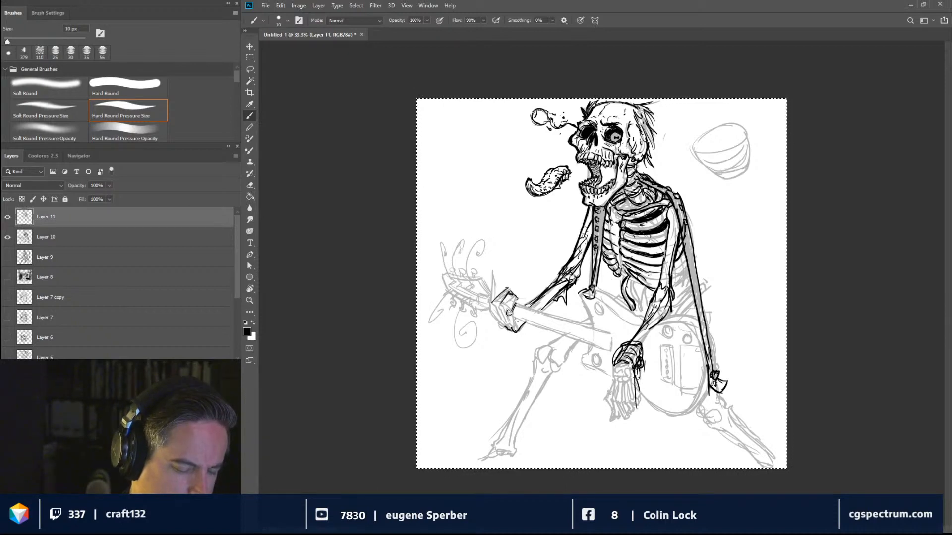
# Draw long tattered strands hanging from the strumming wrist nearly to the canvas edge, and ink that hand's fingers.
pyautogui.moveTo(637, 439); pyautogui.dragTo(654, 460)
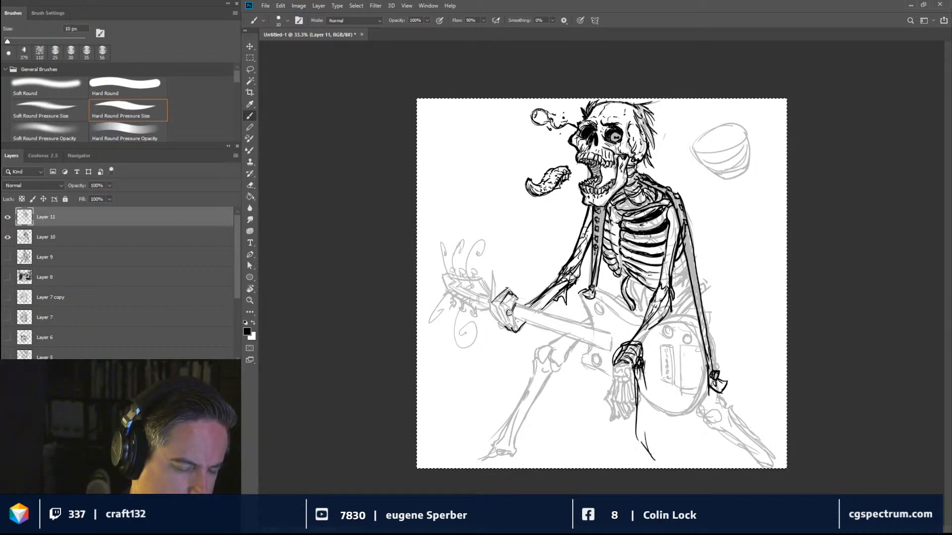
pyautogui.moveTo(646, 415); pyautogui.dragTo(648, 451)
pyautogui.moveTo(641, 381); pyautogui.dragTo(643, 454)
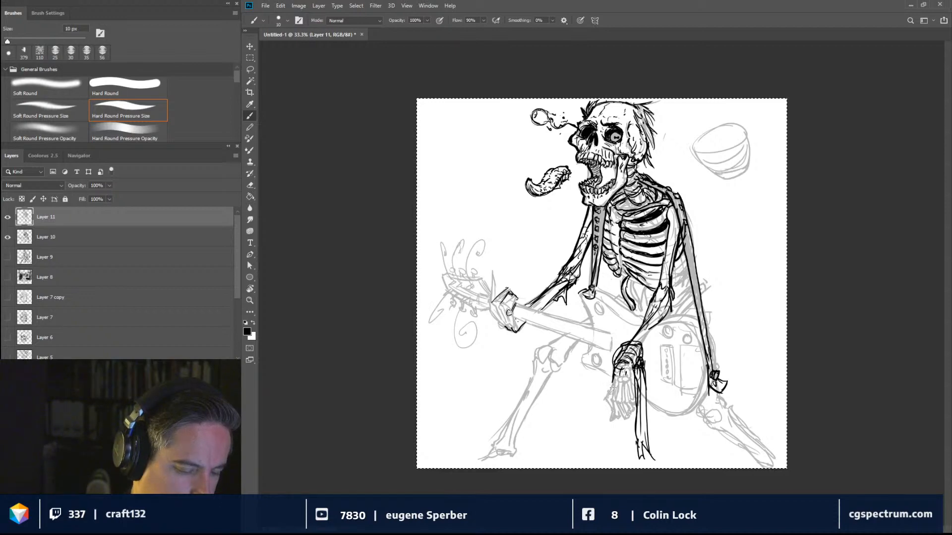
pyautogui.moveTo(614, 383)
pyautogui.mouseDown()
pyautogui.moveTo(610, 403)
pyautogui.moveTo(618, 403)
pyautogui.mouseUp()
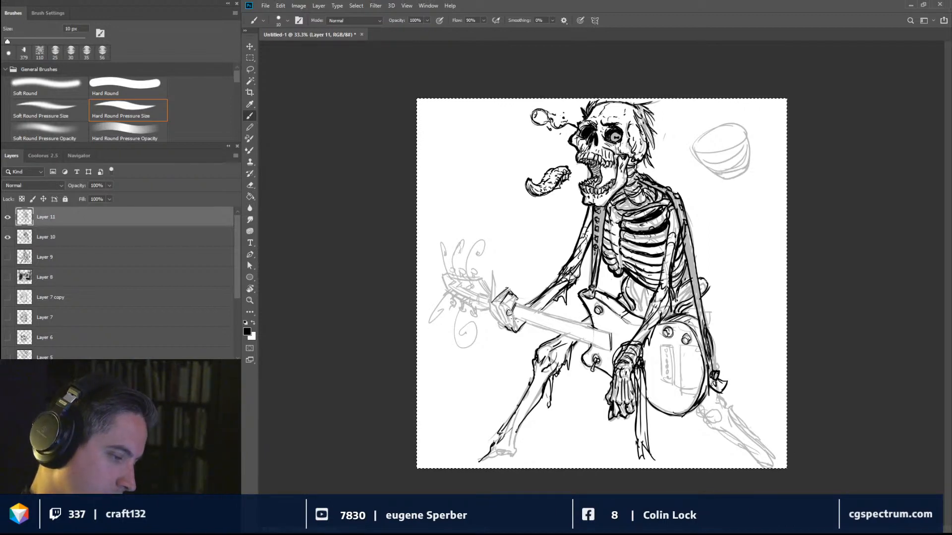
# Ink the guitar's straight hardware lines, and nudge the lassoed pickups slightly toward the strumming hand before deselecting.
pyautogui.press('shift')
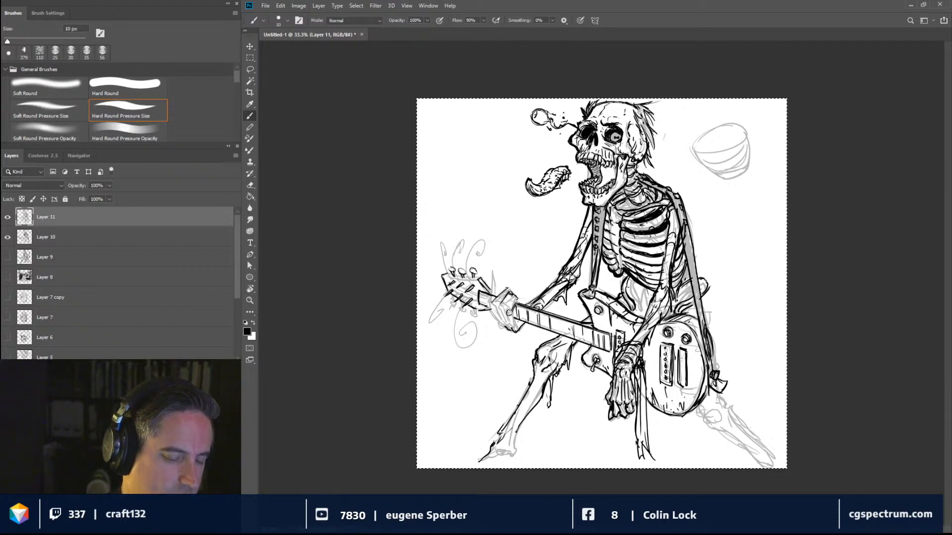
pyautogui.press('l')
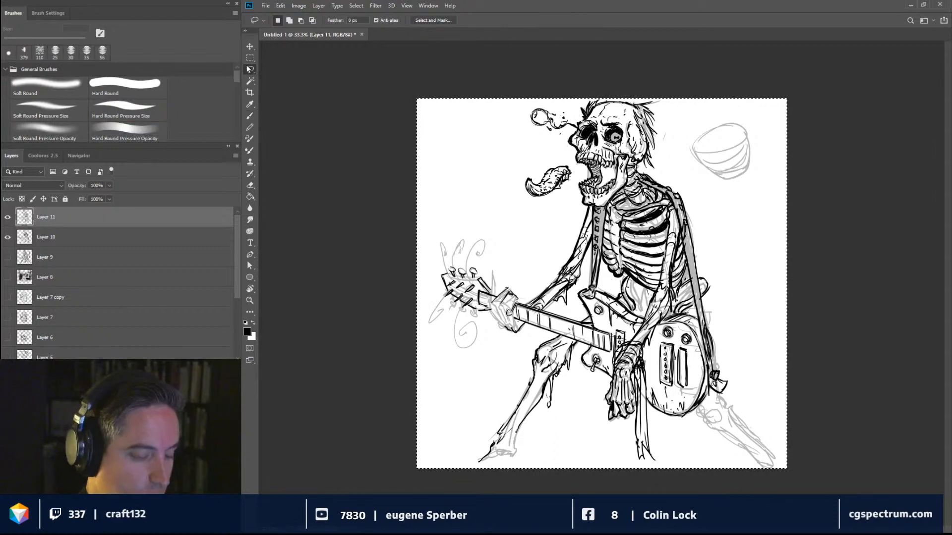
pyautogui.moveTo(687, 348)
pyautogui.mouseDown()
pyautogui.moveTo(664, 394)
pyautogui.moveTo(418, 457)
pyautogui.moveTo(693, 370)
pyautogui.moveTo(660, 384)
pyautogui.moveTo(660, 340)
pyautogui.moveTo(685, 348)
pyautogui.mouseUp()
pyautogui.hotkey('ctrl', 'd')
pyautogui.press('b')
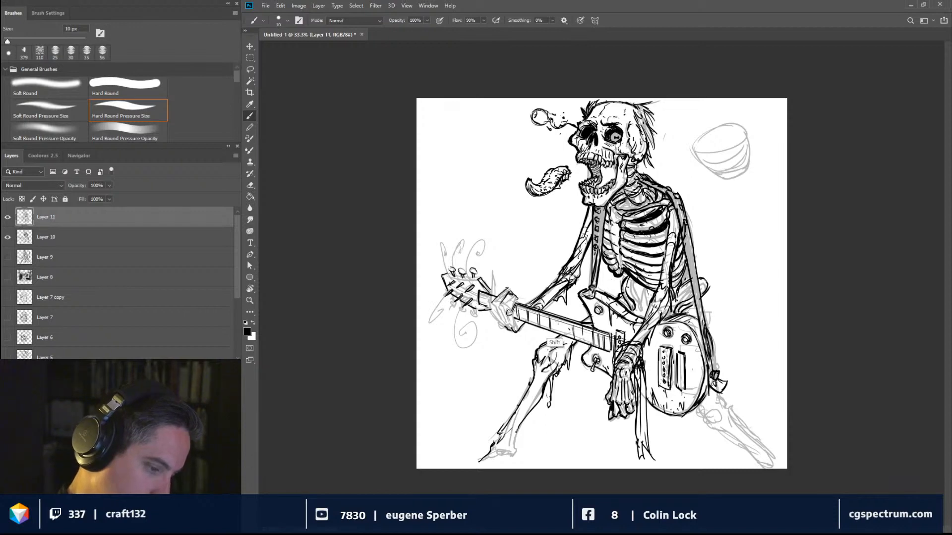
# Draw the guitar strings as straight parallel lines along the neck and across the body to the far pickup.
pyautogui.keyDown('shift'); pyautogui.click(618, 347); pyautogui.keyUp('shift')
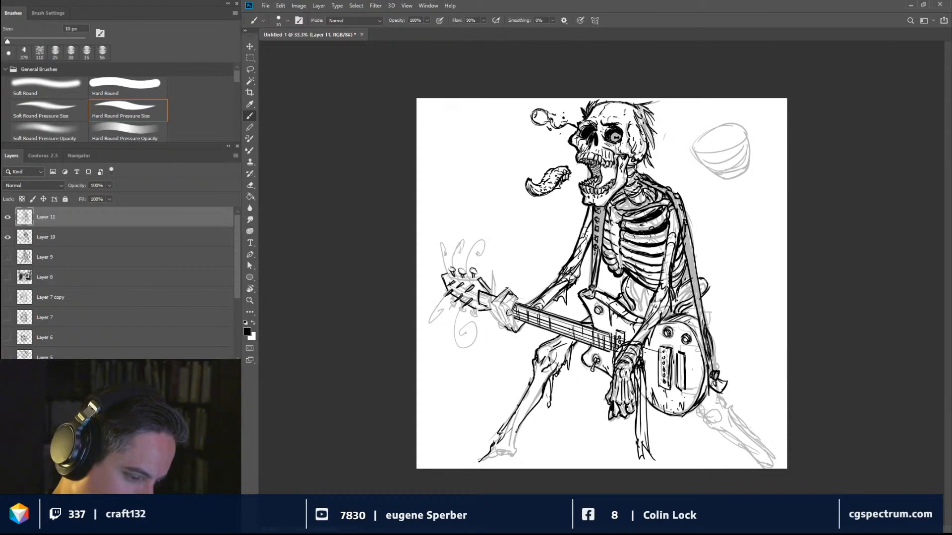
pyautogui.keyDown('shift'); pyautogui.click(662, 357); pyautogui.keyUp('shift')
pyautogui.keyDown('shift'); pyautogui.click(643, 358); pyautogui.keyUp('shift')
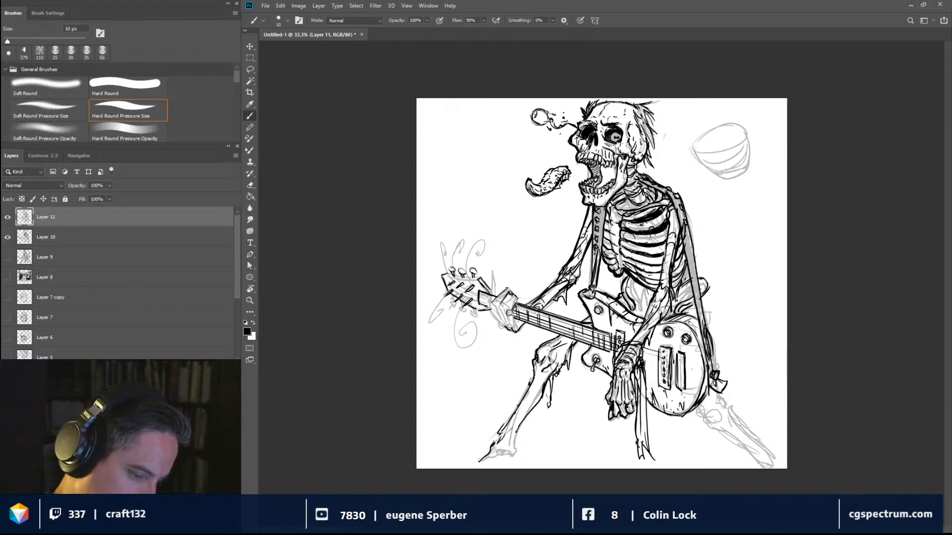
pyautogui.keyDown('shift'); pyautogui.click(682, 360); pyautogui.keyUp('shift')
pyautogui.keyDown('shift'); pyautogui.click(645, 353); pyautogui.keyUp('shift')
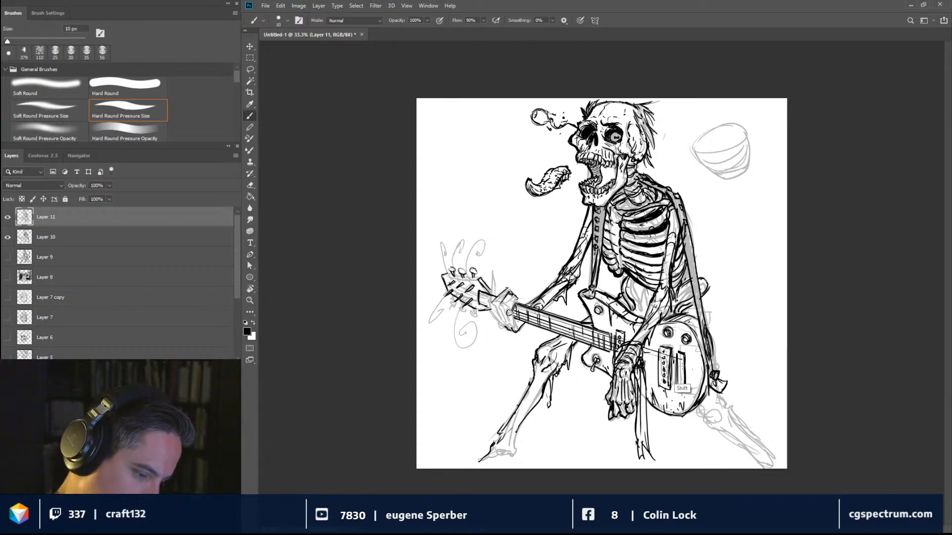
pyautogui.keyDown('shift'); pyautogui.click(671, 367); pyautogui.keyUp('shift')
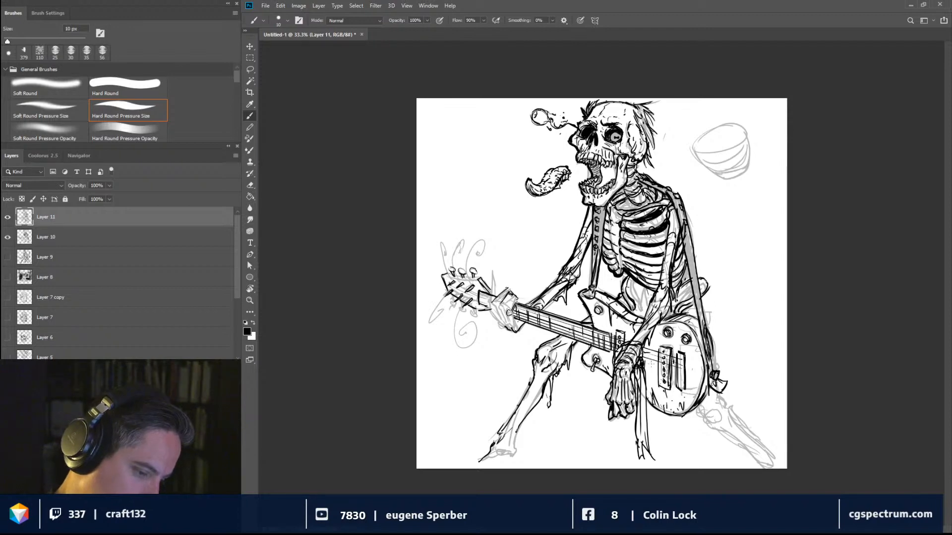
pyautogui.keyDown('shift'); pyautogui.click(681, 372); pyautogui.keyUp('shift')
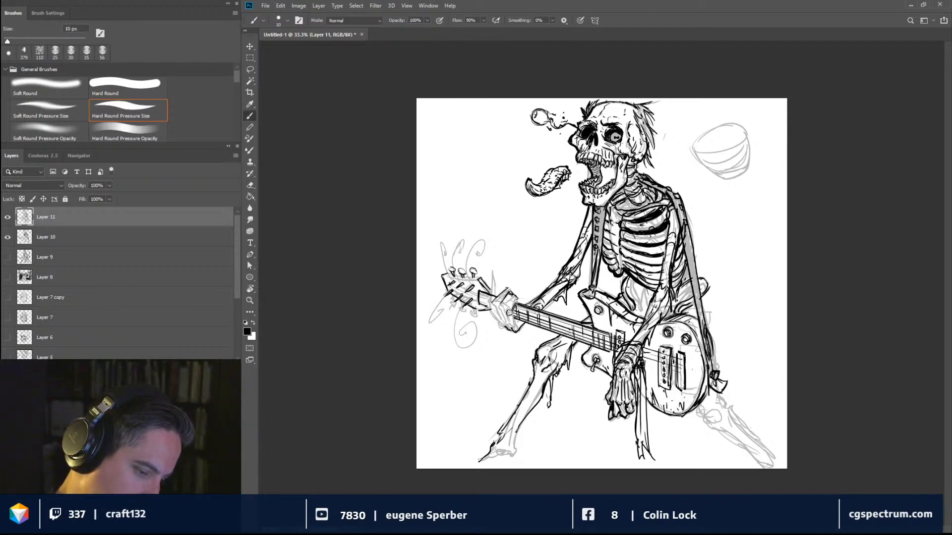
pyautogui.click(645, 363)
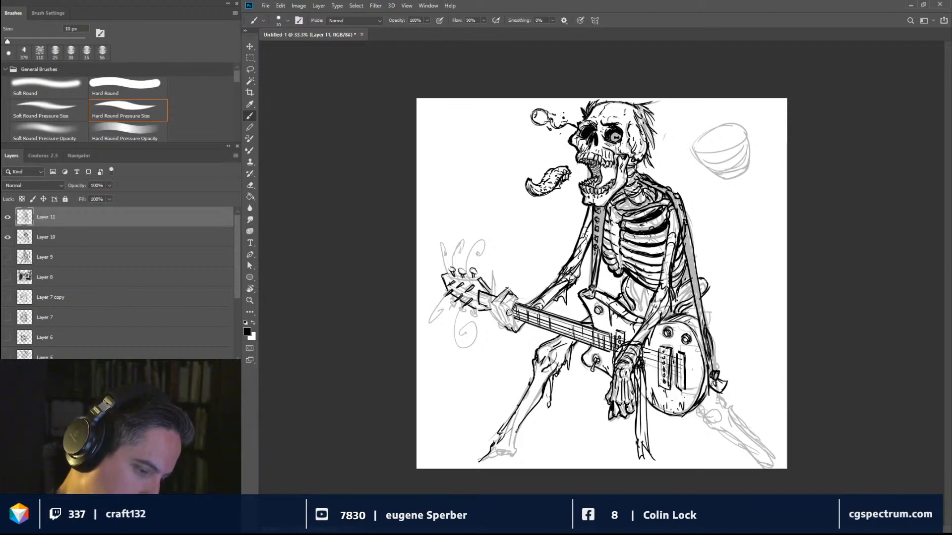
pyautogui.keyDown('shift'); pyautogui.click(682, 382); pyautogui.keyUp('shift')
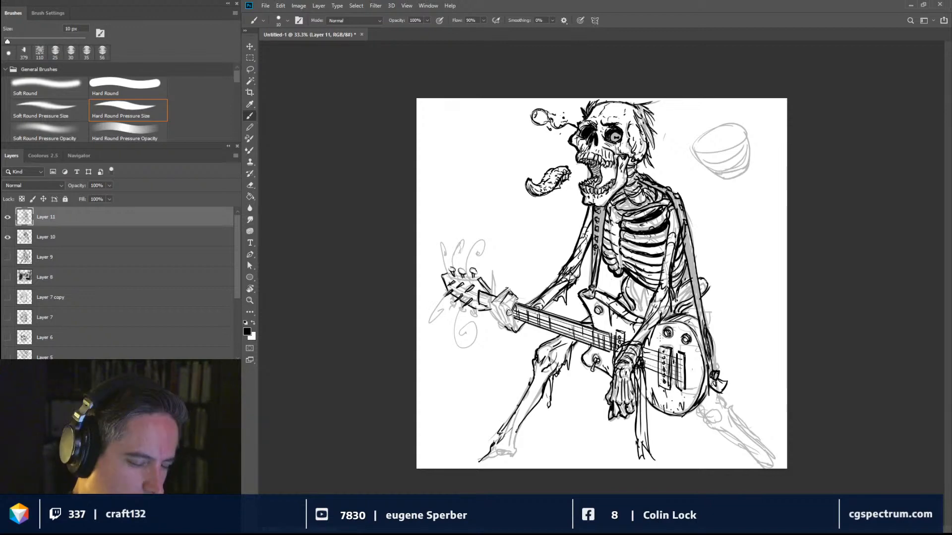
# Clean up and darken the guitar pickup nearest the strumming hand where the strings cross it.
pyautogui.press('e')
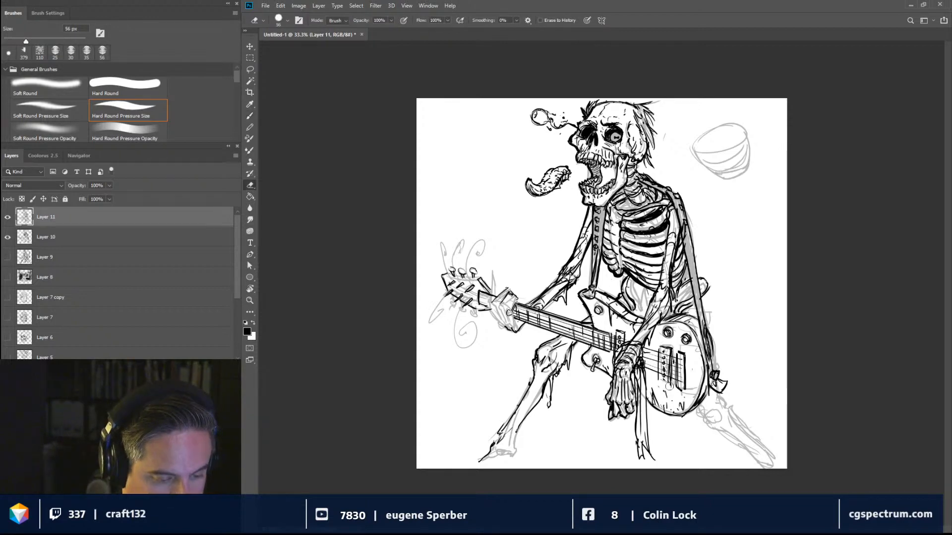
pyautogui.press('b')
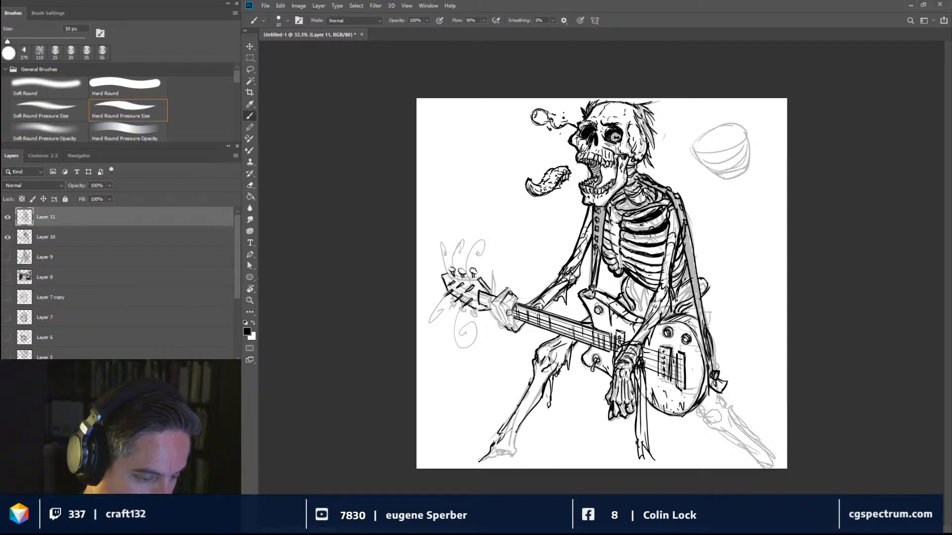
pyautogui.moveTo(670, 348)
pyautogui.mouseDown()
pyautogui.moveTo(658, 346)
pyautogui.moveTo(662, 381)
pyautogui.moveTo(664, 355)
pyautogui.mouseUp()
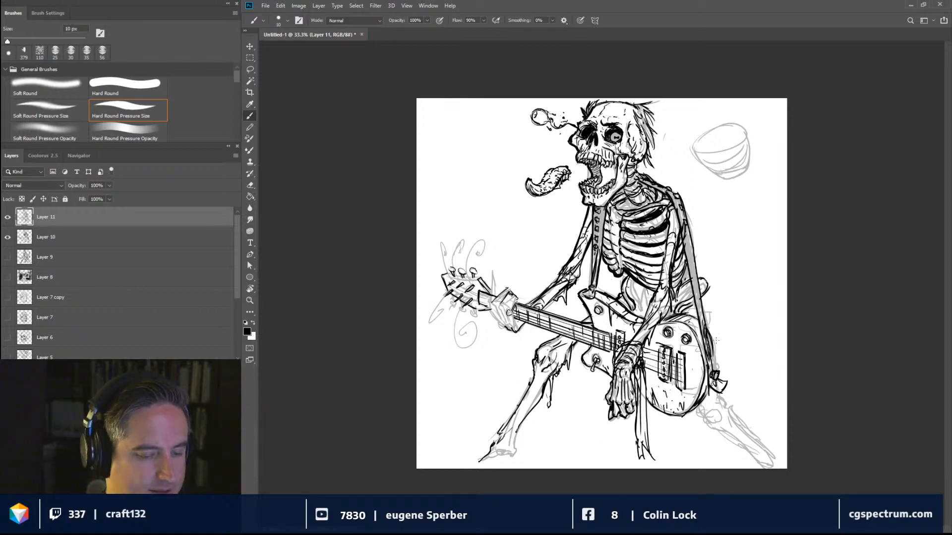
# Ink the knee and both edges of the shin on the leg behind the guitar body.
pyautogui.moveTo(700, 405)
pyautogui.mouseDown()
pyautogui.moveTo(712, 423)
pyautogui.moveTo(722, 414)
pyautogui.moveTo(710, 430)
pyautogui.moveTo(736, 422)
pyautogui.moveTo(726, 416)
pyautogui.moveTo(745, 448)
pyautogui.mouseUp()
pyautogui.moveTo(717, 431); pyautogui.dragTo(752, 463)
pyautogui.moveTo(735, 417); pyautogui.dragTo(750, 438)
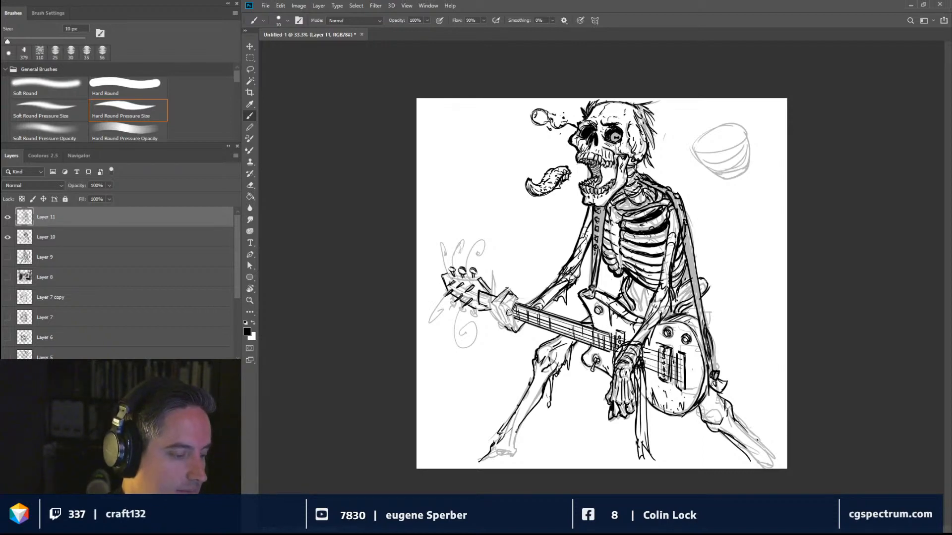
# Ink the loose string ends curling above and below the guitar's headstock, redrawing the lower curl closest to the hand.
pyautogui.moveTo(452, 277)
pyautogui.mouseDown()
pyautogui.moveTo(438, 251)
pyautogui.moveTo(446, 256)
pyautogui.moveTo(462, 239)
pyautogui.moveTo(464, 255)
pyautogui.moveTo(481, 236)
pyautogui.moveTo(473, 254)
pyautogui.moveTo(483, 251)
pyautogui.mouseUp()
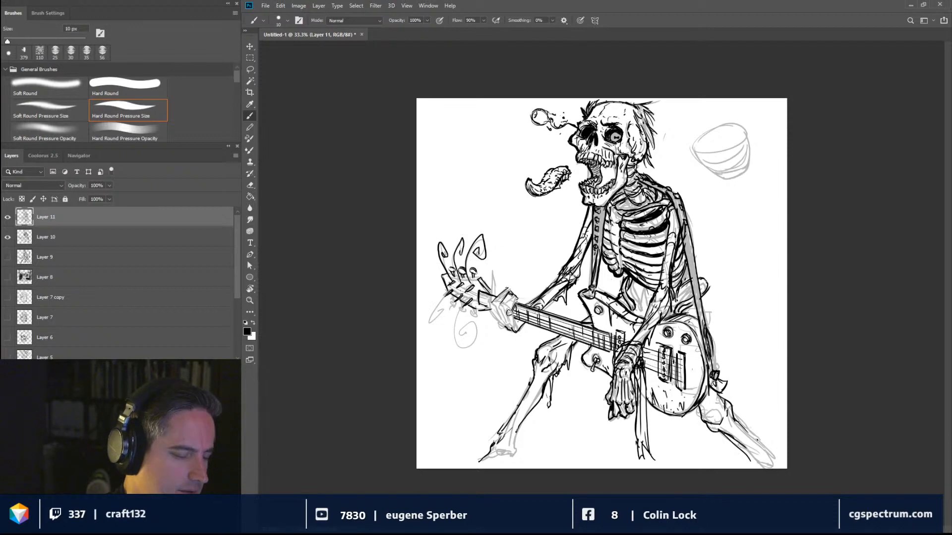
pyautogui.moveTo(472, 305)
pyautogui.mouseDown()
pyautogui.moveTo(477, 313)
pyautogui.moveTo(451, 300)
pyautogui.moveTo(432, 319)
pyautogui.moveTo(446, 307)
pyautogui.moveTo(449, 334)
pyautogui.moveTo(452, 326)
pyautogui.moveTo(467, 342)
pyautogui.mouseUp()
pyautogui.moveTo(476, 322); pyautogui.dragTo(471, 346)
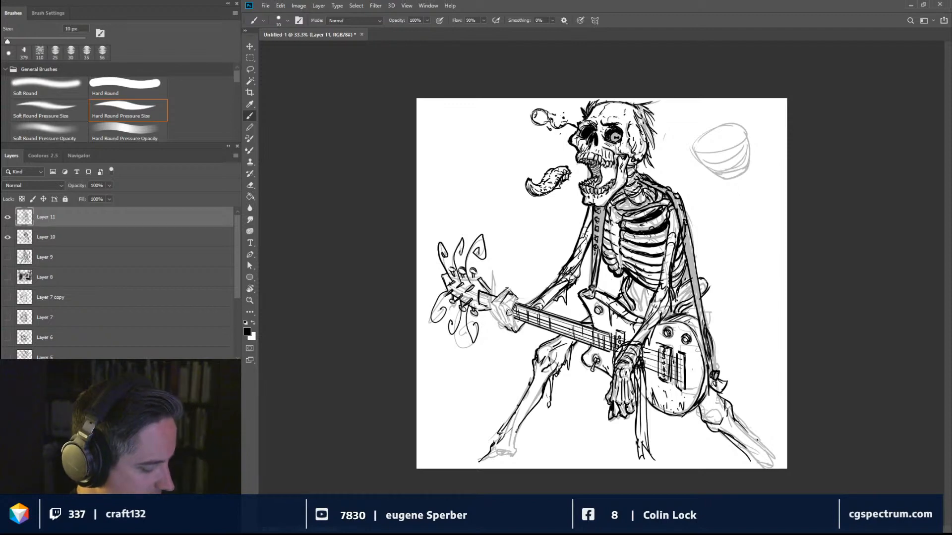
pyautogui.hotkey('ctrl', 'z')
pyautogui.moveTo(471, 301); pyautogui.dragTo(480, 342)
pyautogui.moveTo(467, 301)
pyautogui.mouseDown()
pyautogui.moveTo(474, 331)
pyautogui.moveTo(431, 313)
pyautogui.mouseUp()
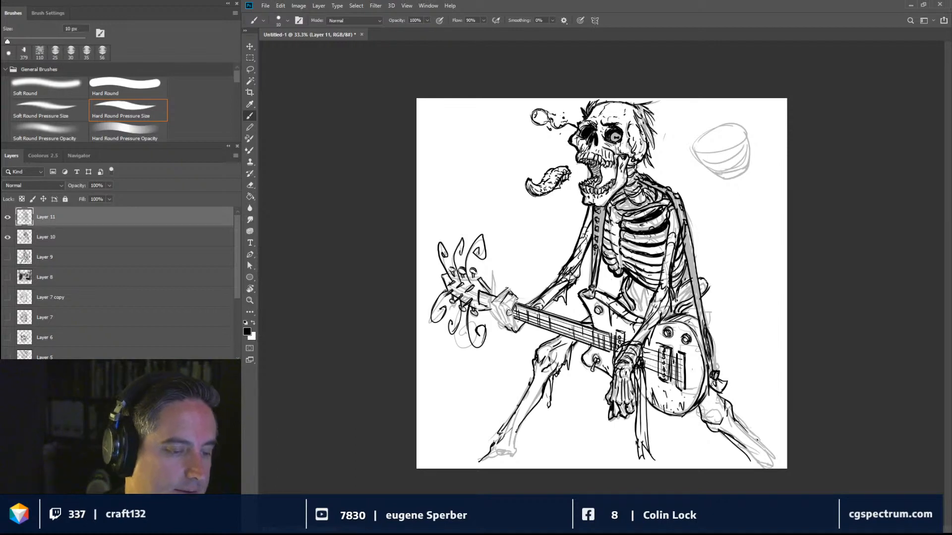
# Add small ink strokes along the skull's lower jaw and the neck beside it.
pyautogui.moveTo(626, 189); pyautogui.dragTo(622, 198)
pyautogui.moveTo(618, 163); pyautogui.dragTo(613, 176)
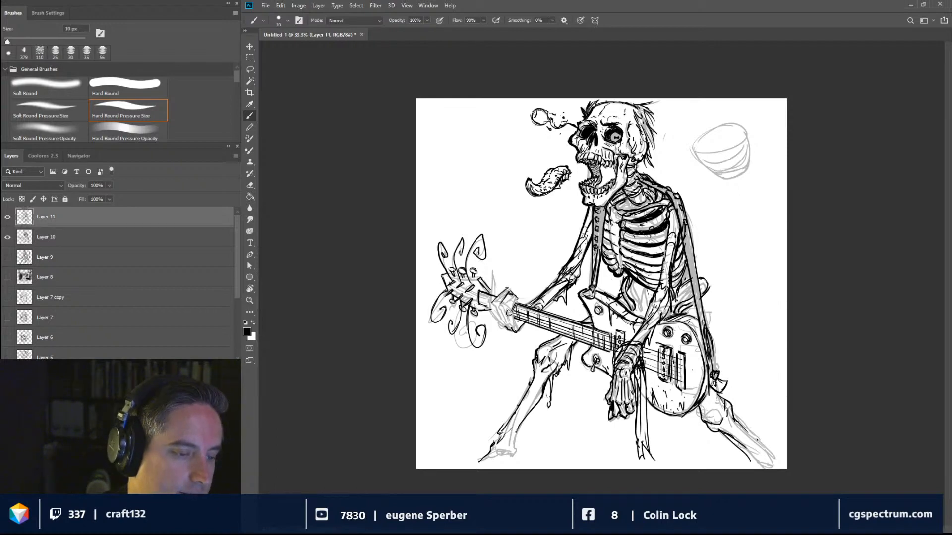